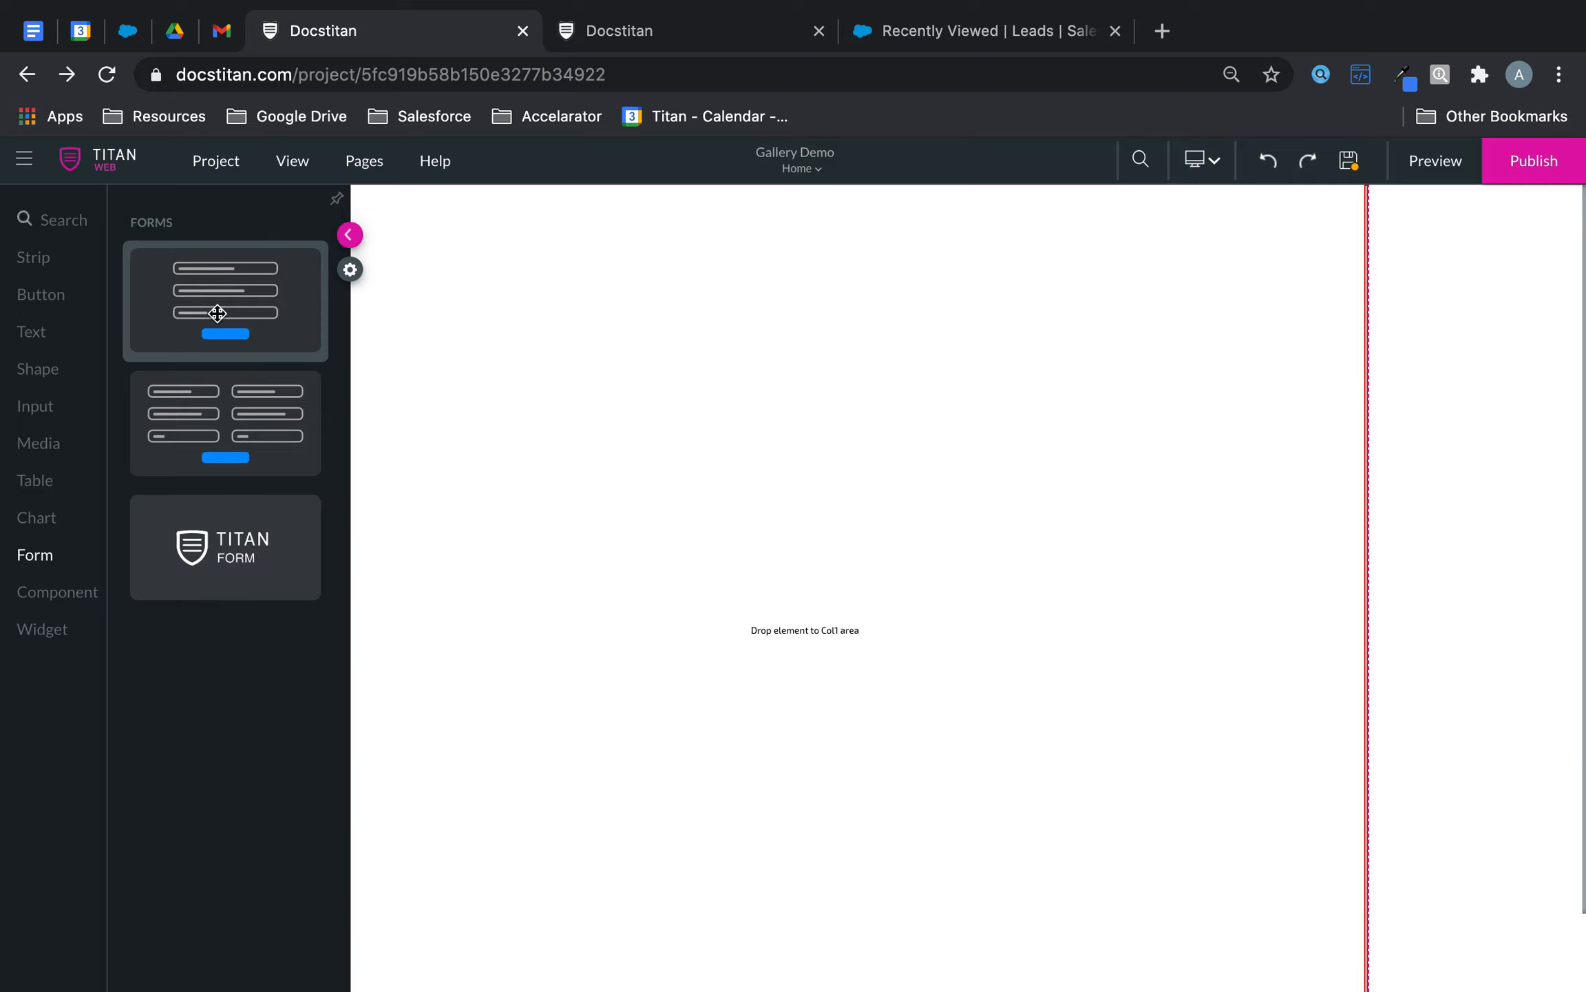
# Add a single-column form to the page with Lead as the Salesforce source and Create as the action, and proceed to mapping
pyautogui.moveTo(215, 310); pyautogui.dragTo(575, 308)
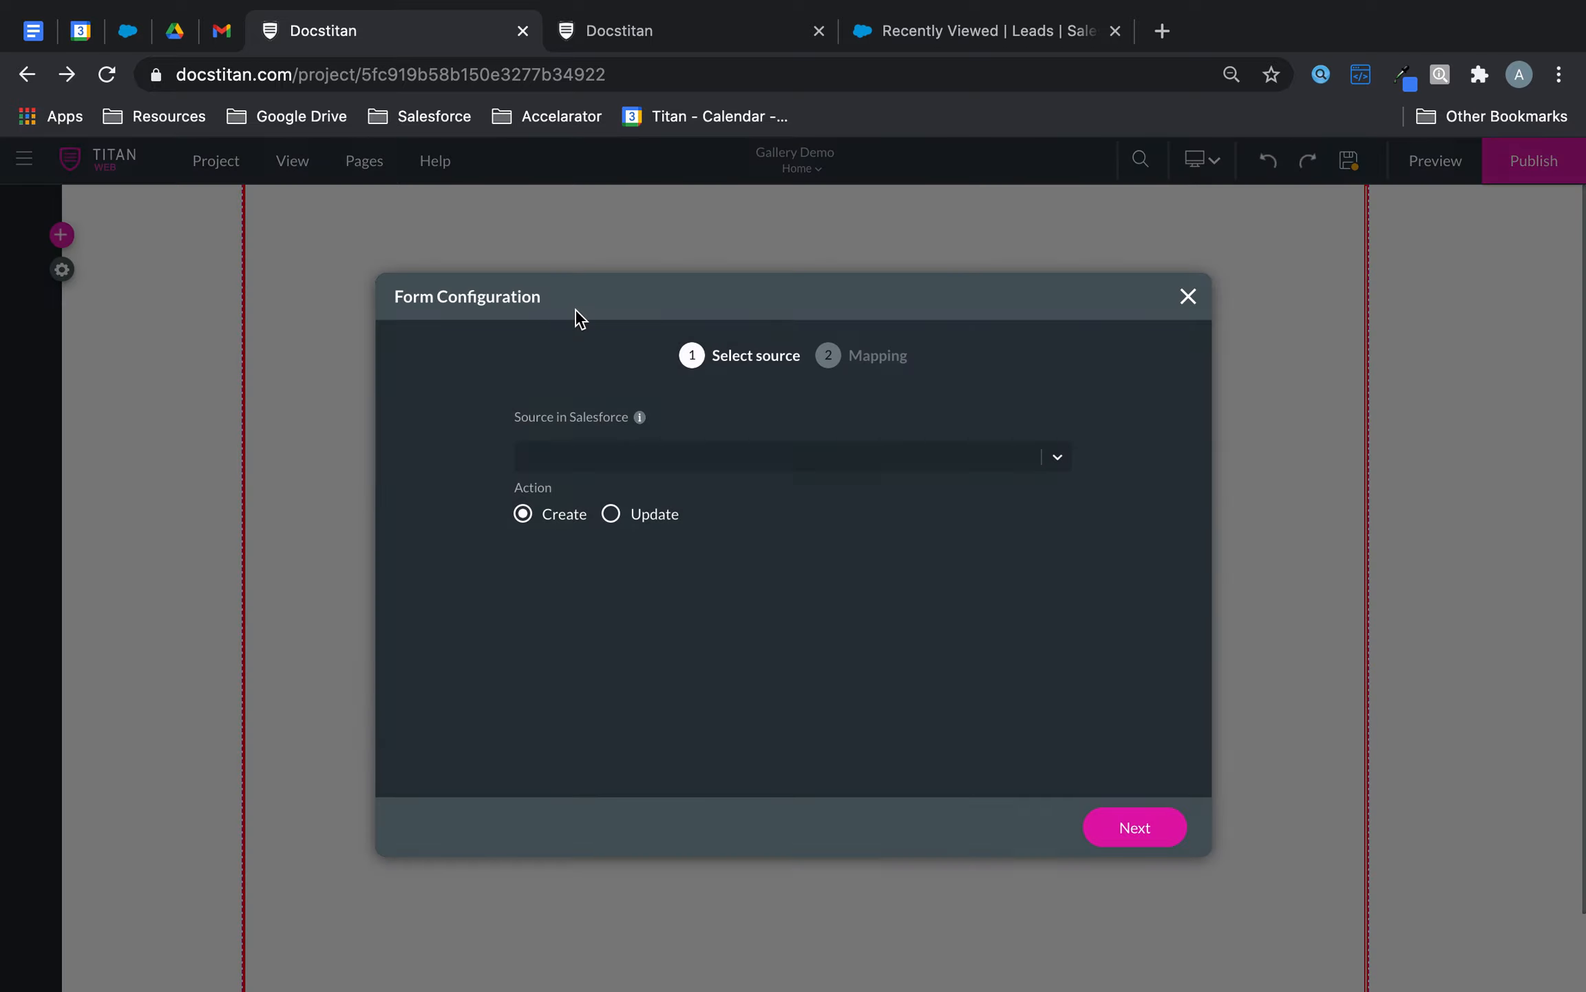
pyautogui.click(611, 514)
pyautogui.click(536, 515)
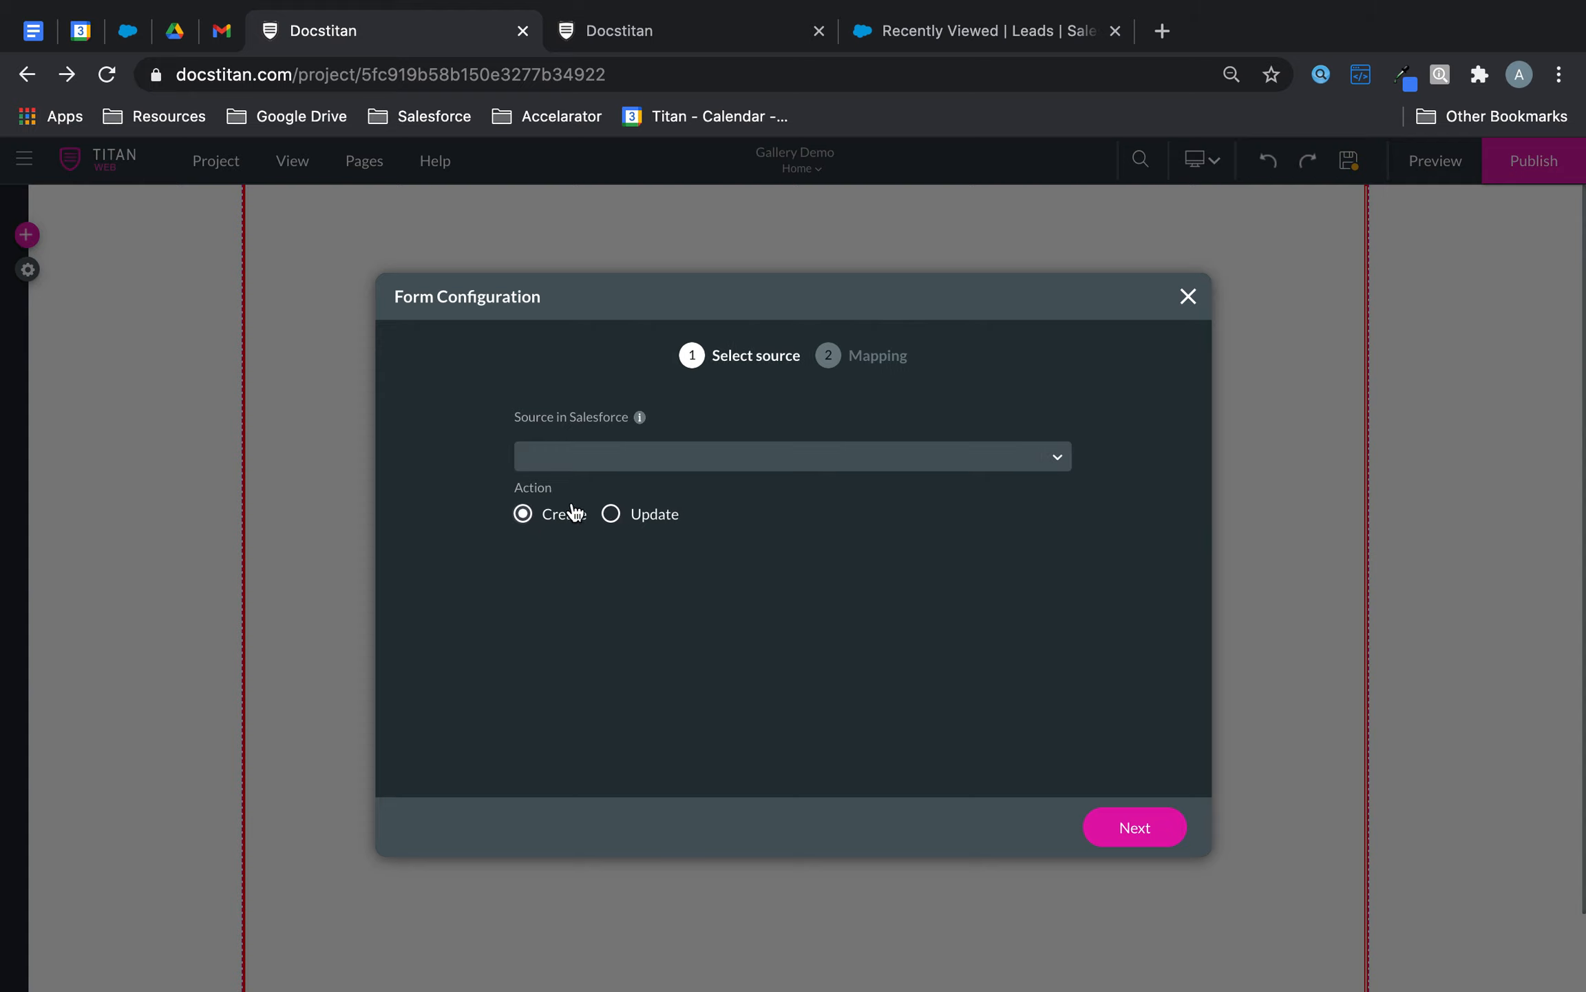
pyautogui.click(659, 458)
pyautogui.write('lead')
pyautogui.click(594, 509)
pyautogui.click(1139, 823)
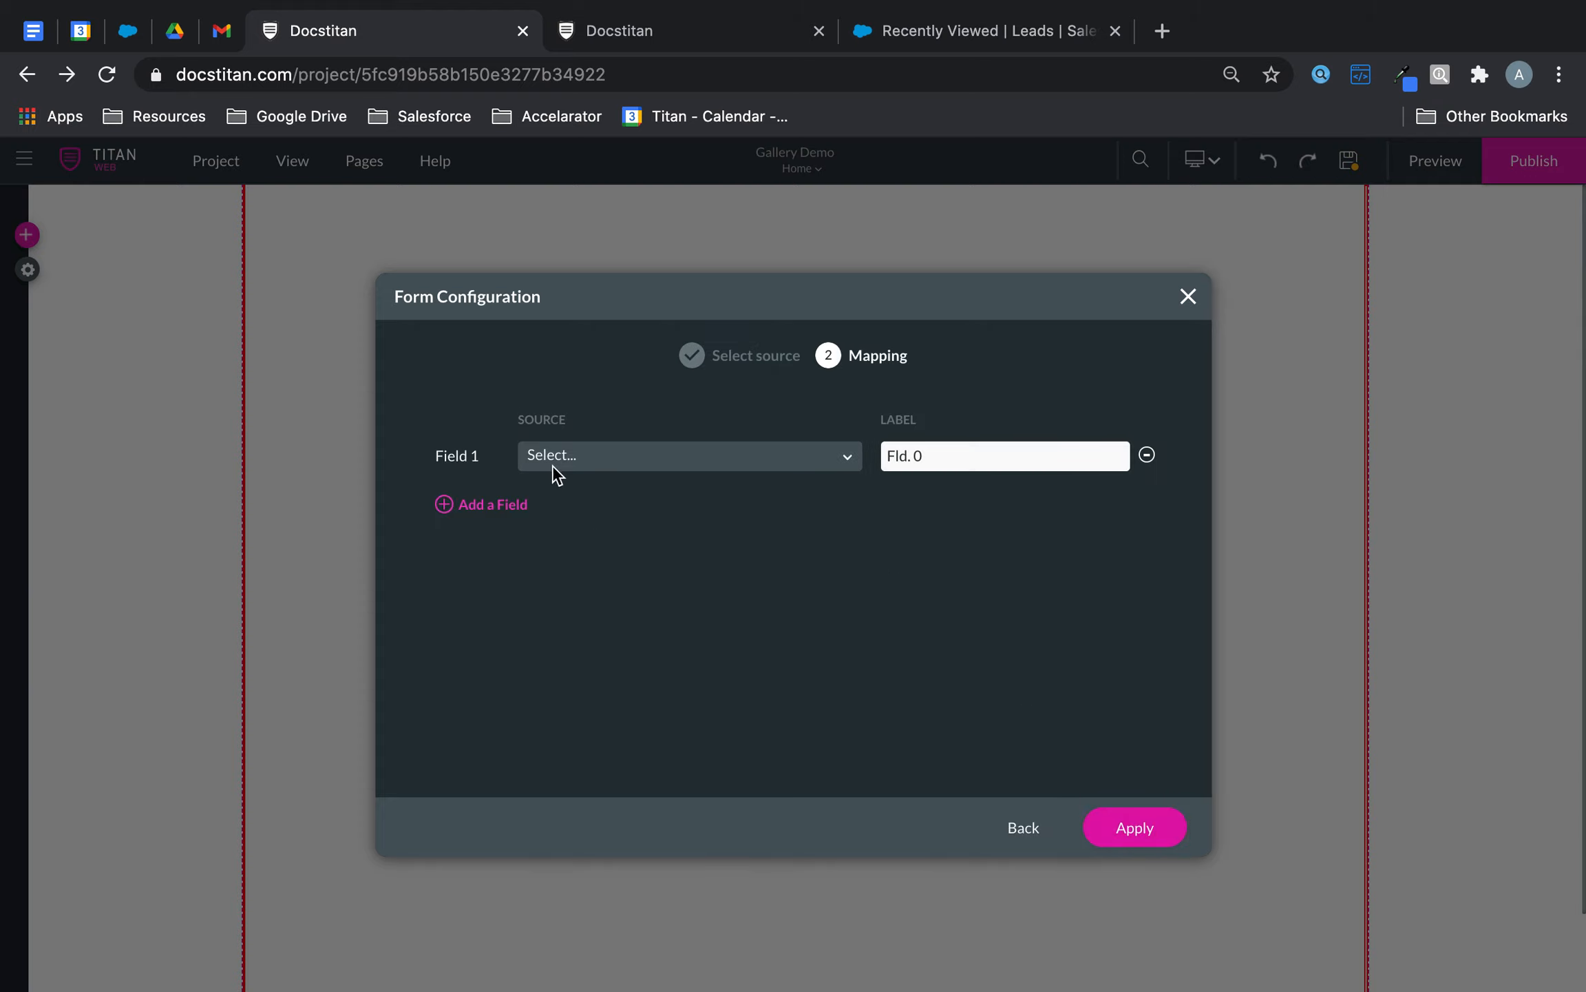
# Add six more blank fields to the form mapping, making seven, and apply it
pyautogui.click(523, 509)
pyautogui.doubleClick(492, 554)
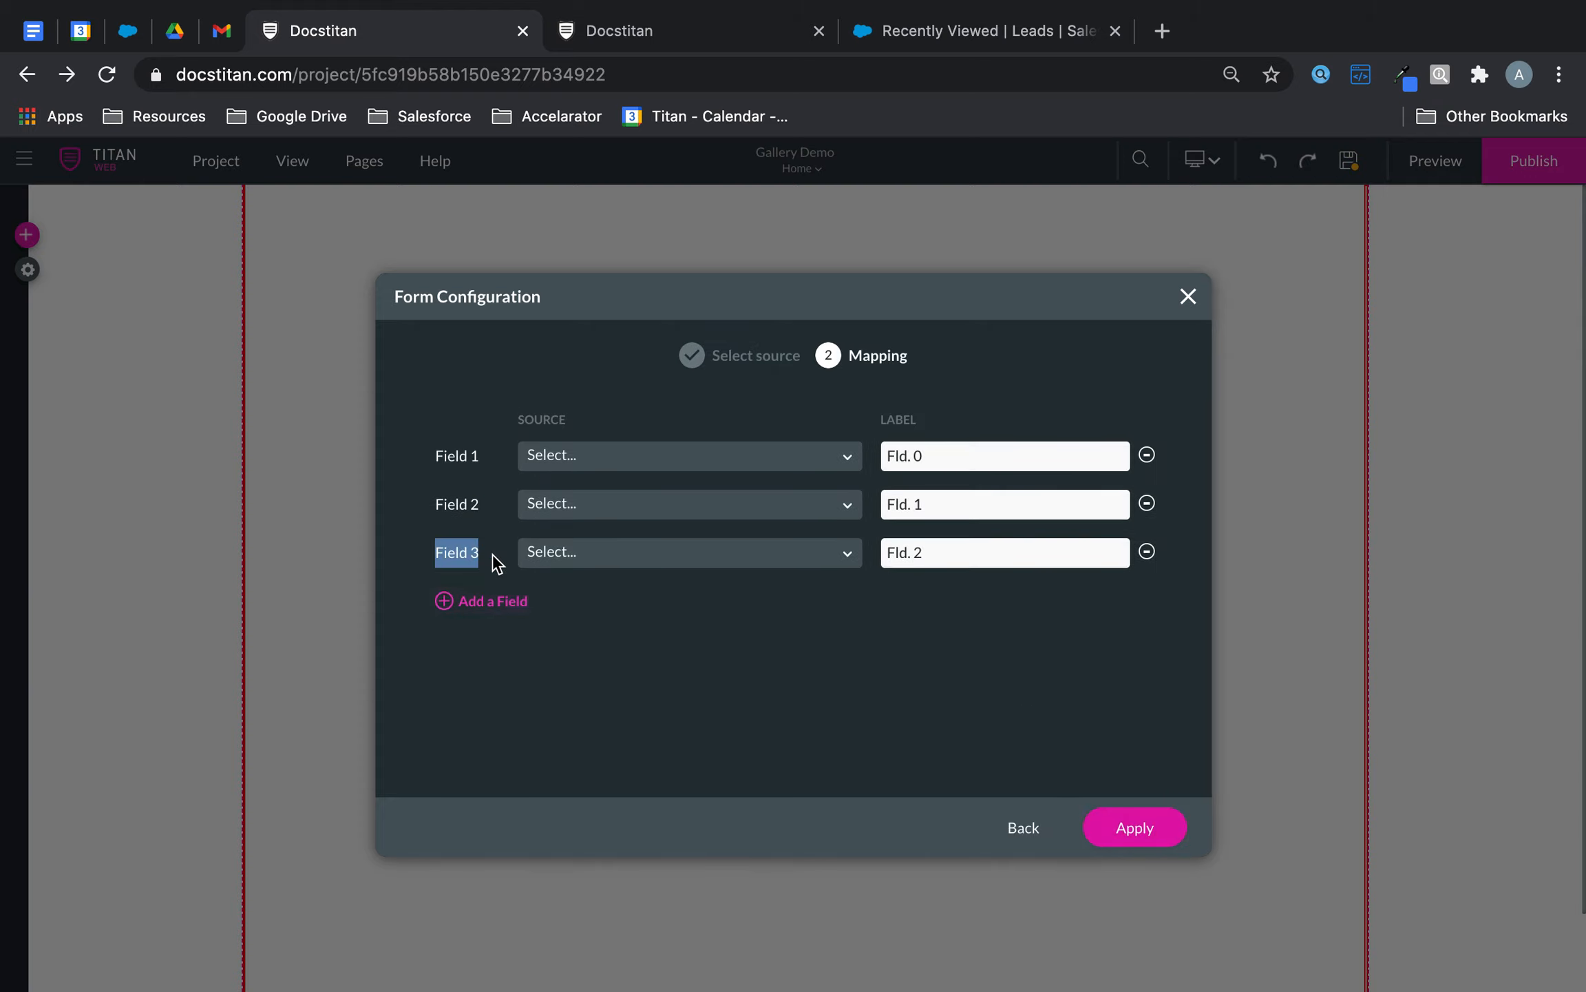
pyautogui.click(493, 600)
pyautogui.click(497, 650)
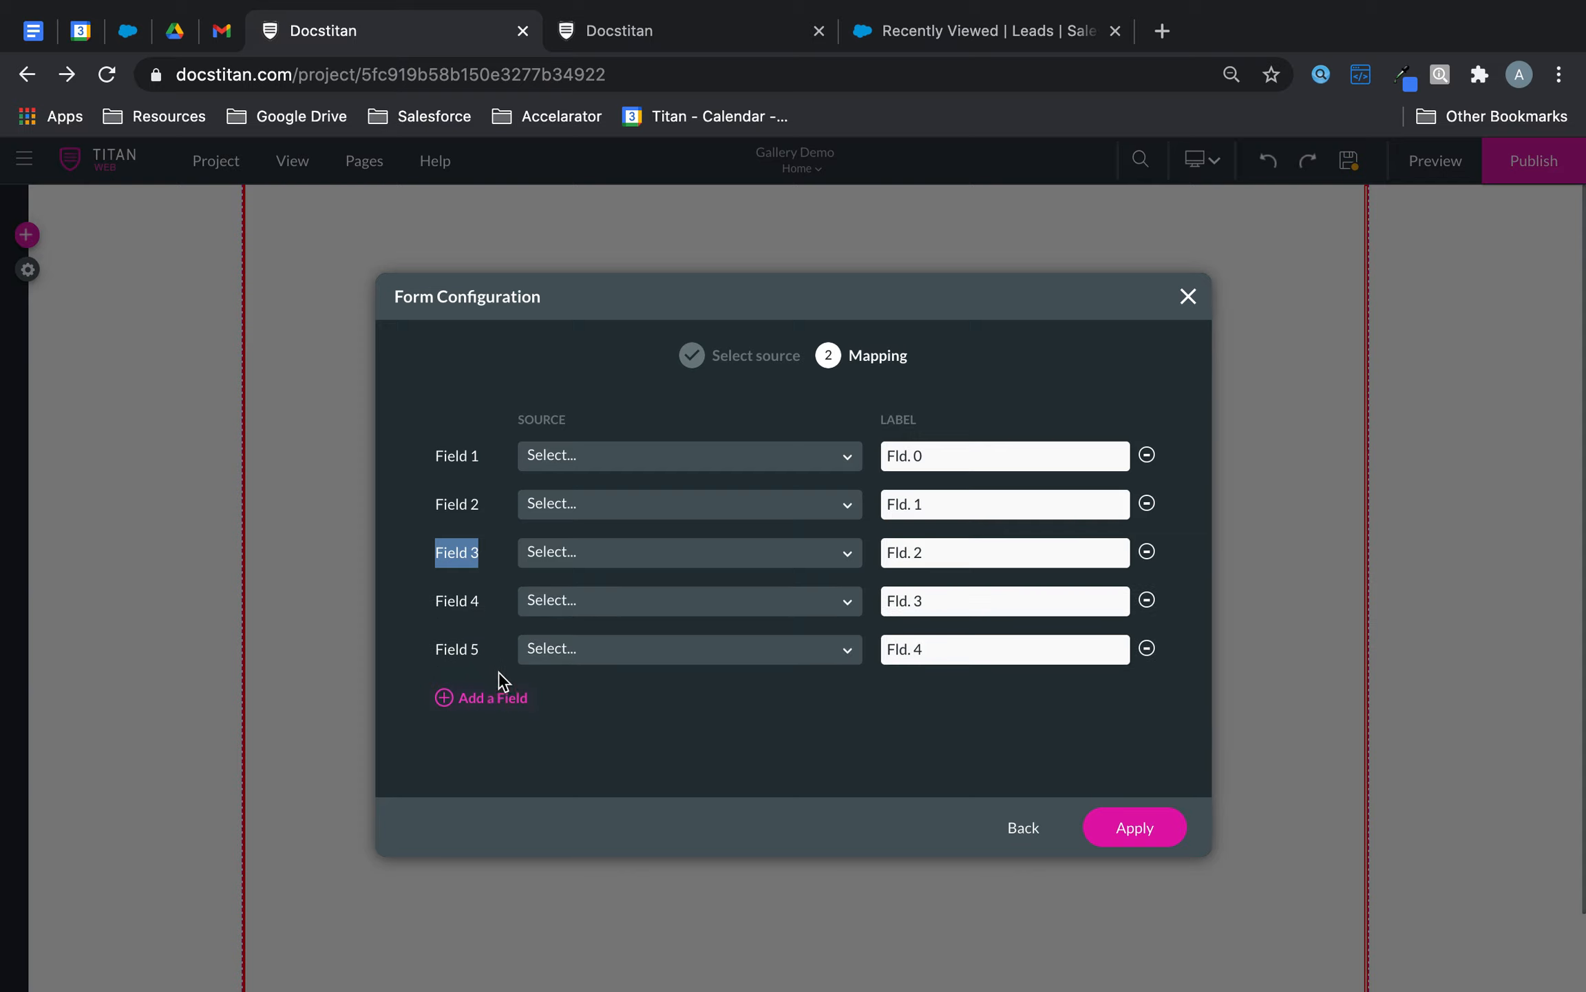
pyautogui.click(492, 693)
pyautogui.click(496, 749)
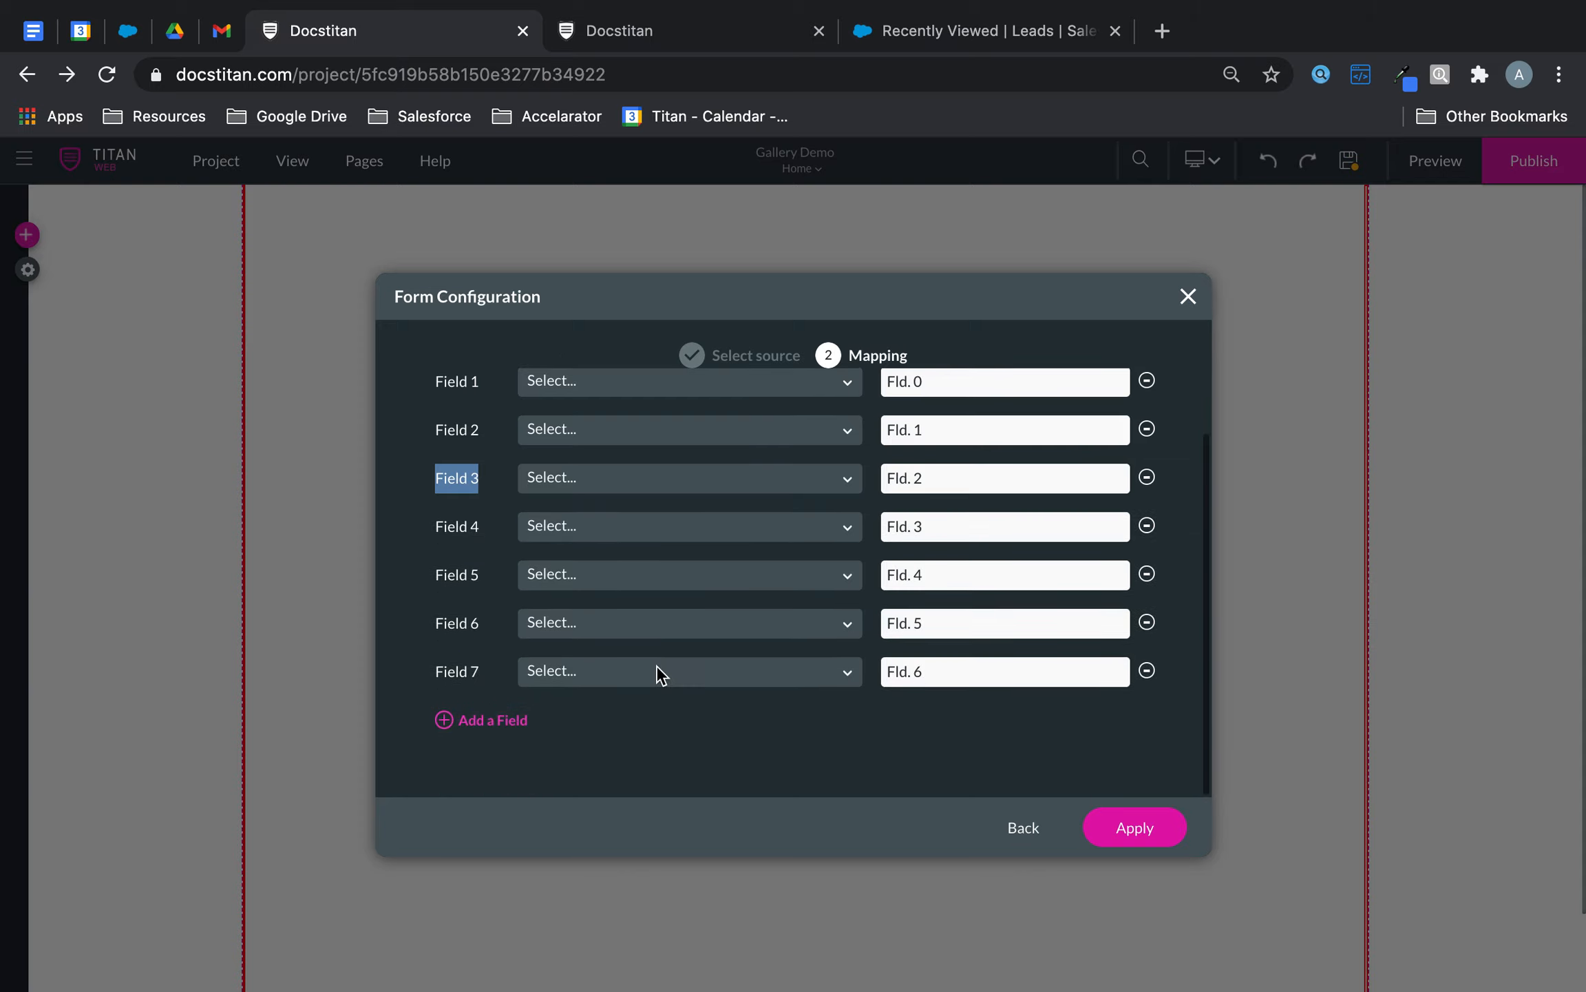
pyautogui.click(1105, 842)
# Enlarge the single-column form to show all seven fields and the Save button, and delete it from the page
pyautogui.moveTo(774, 437); pyautogui.dragTo(810, 890)
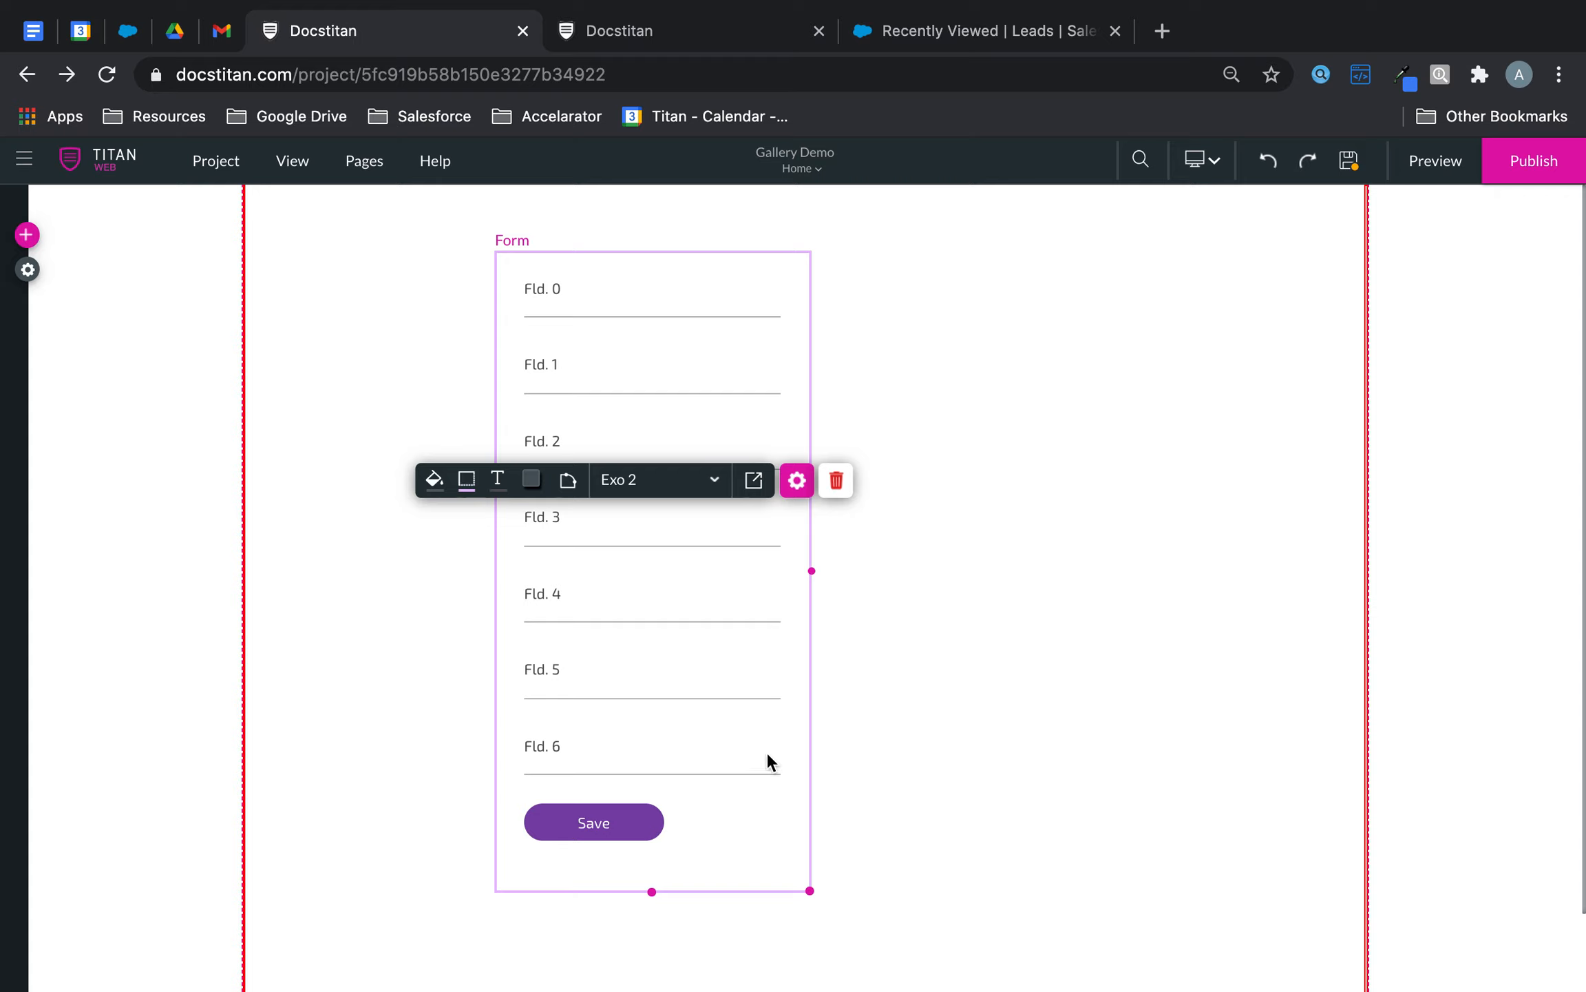
pyautogui.click(837, 482)
# Add a two-column form to the page with Account as the Salesforce source, and proceed to mapping
pyautogui.click(26, 236)
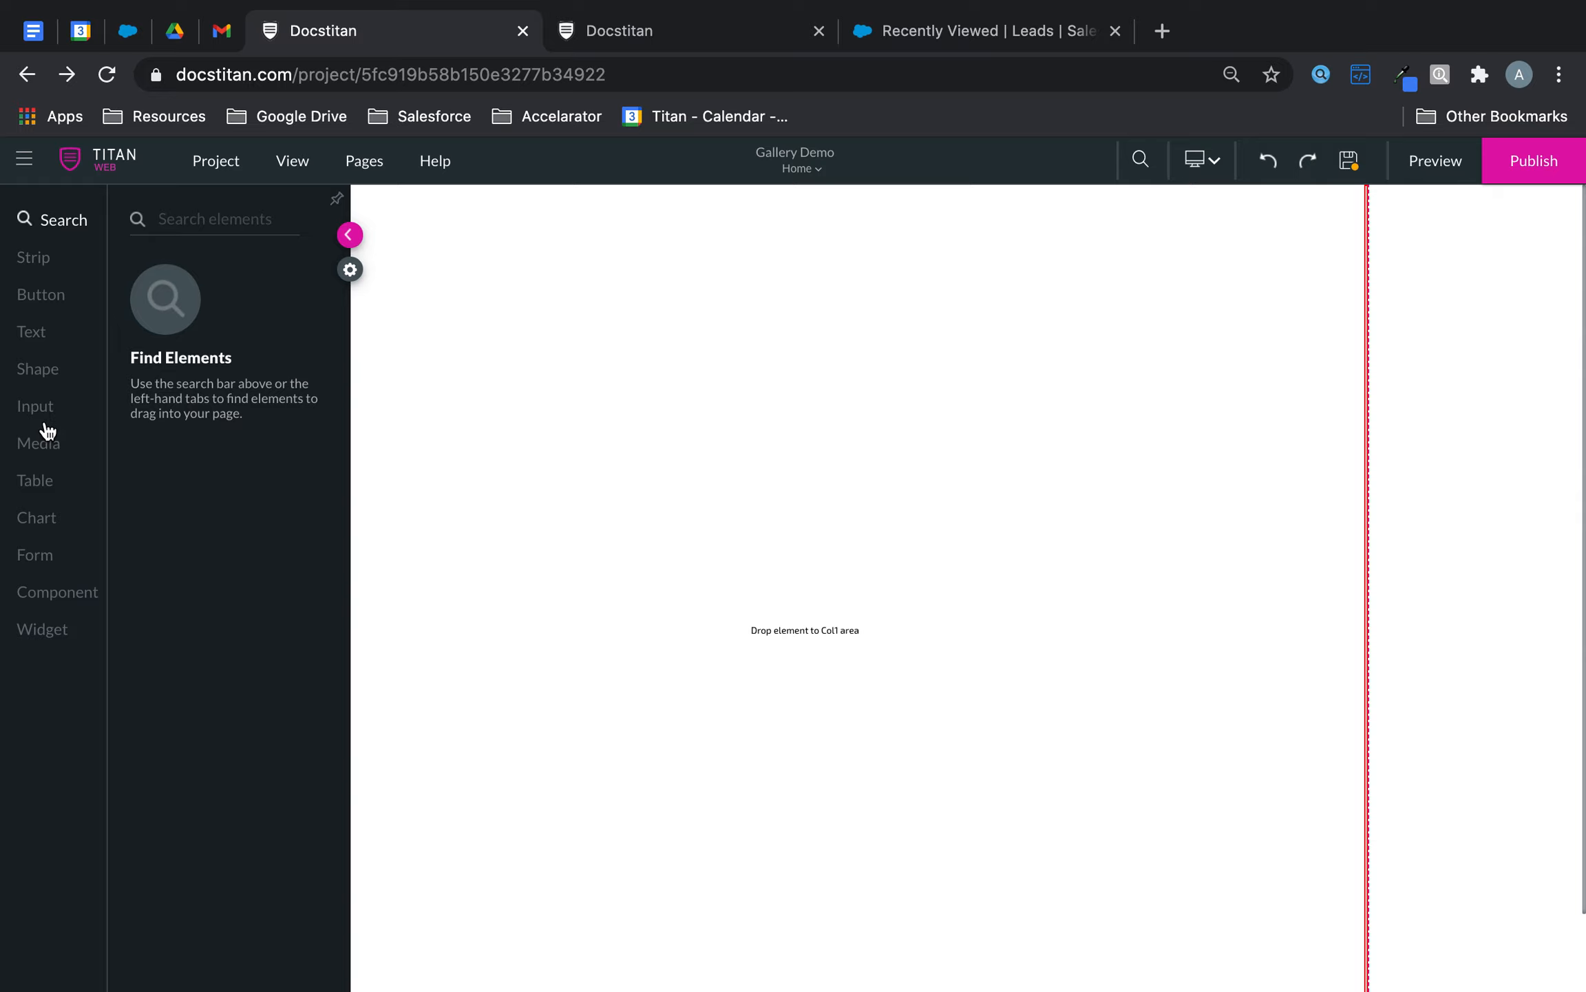
pyautogui.click(44, 558)
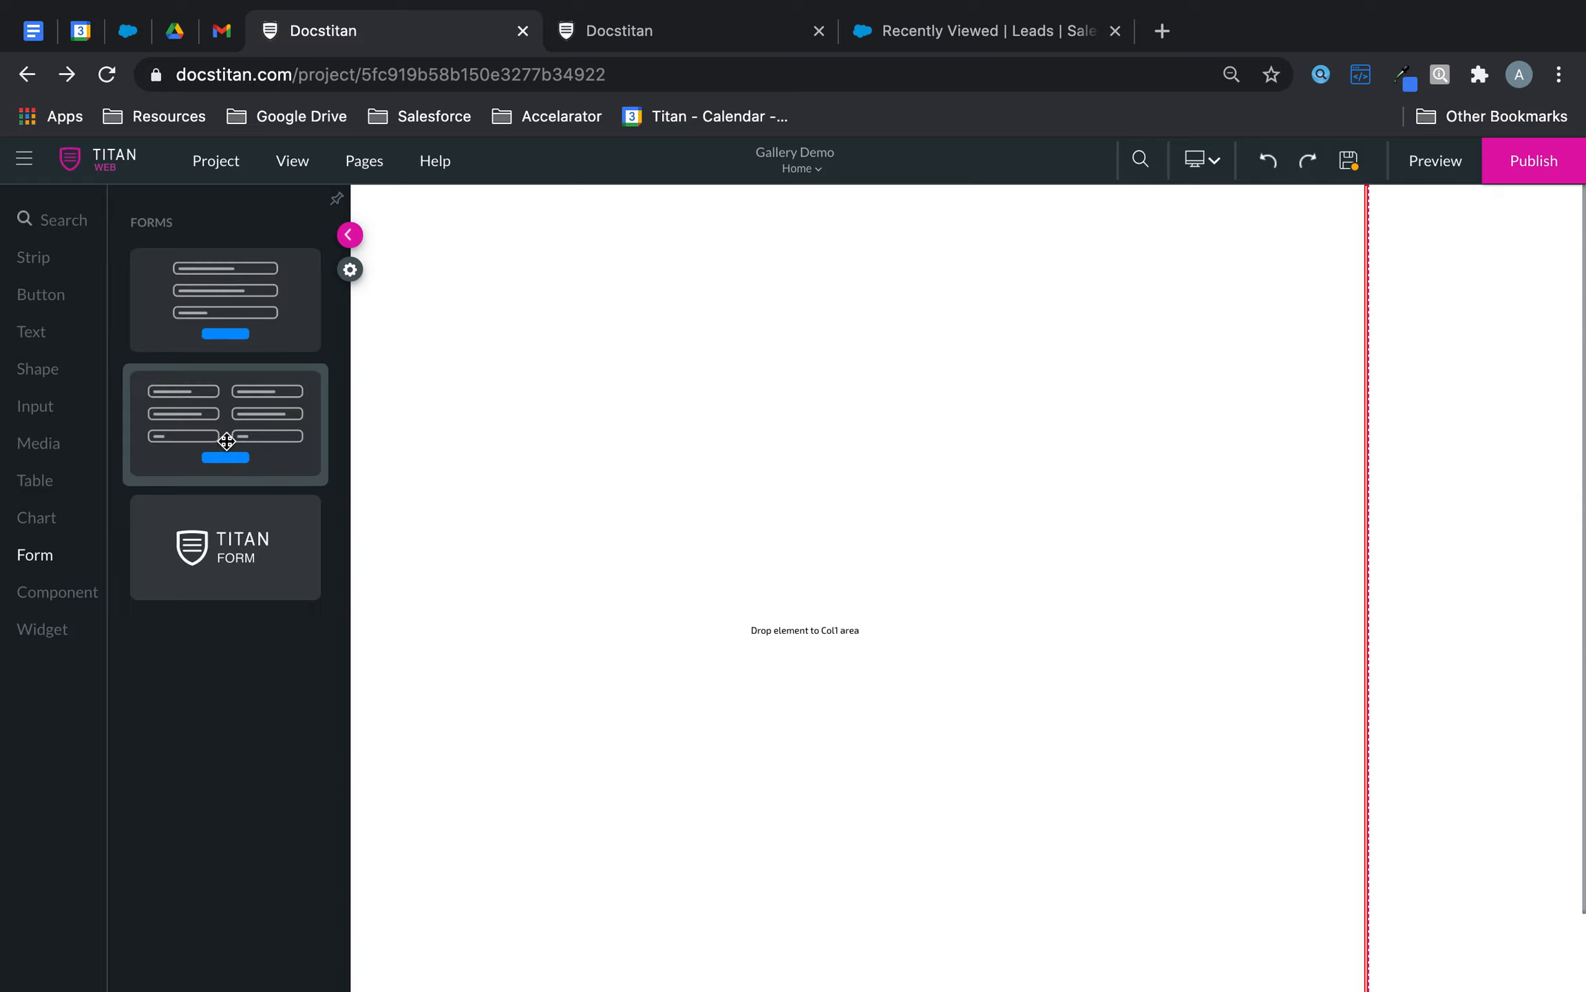
pyautogui.moveTo(256, 439); pyautogui.dragTo(505, 402)
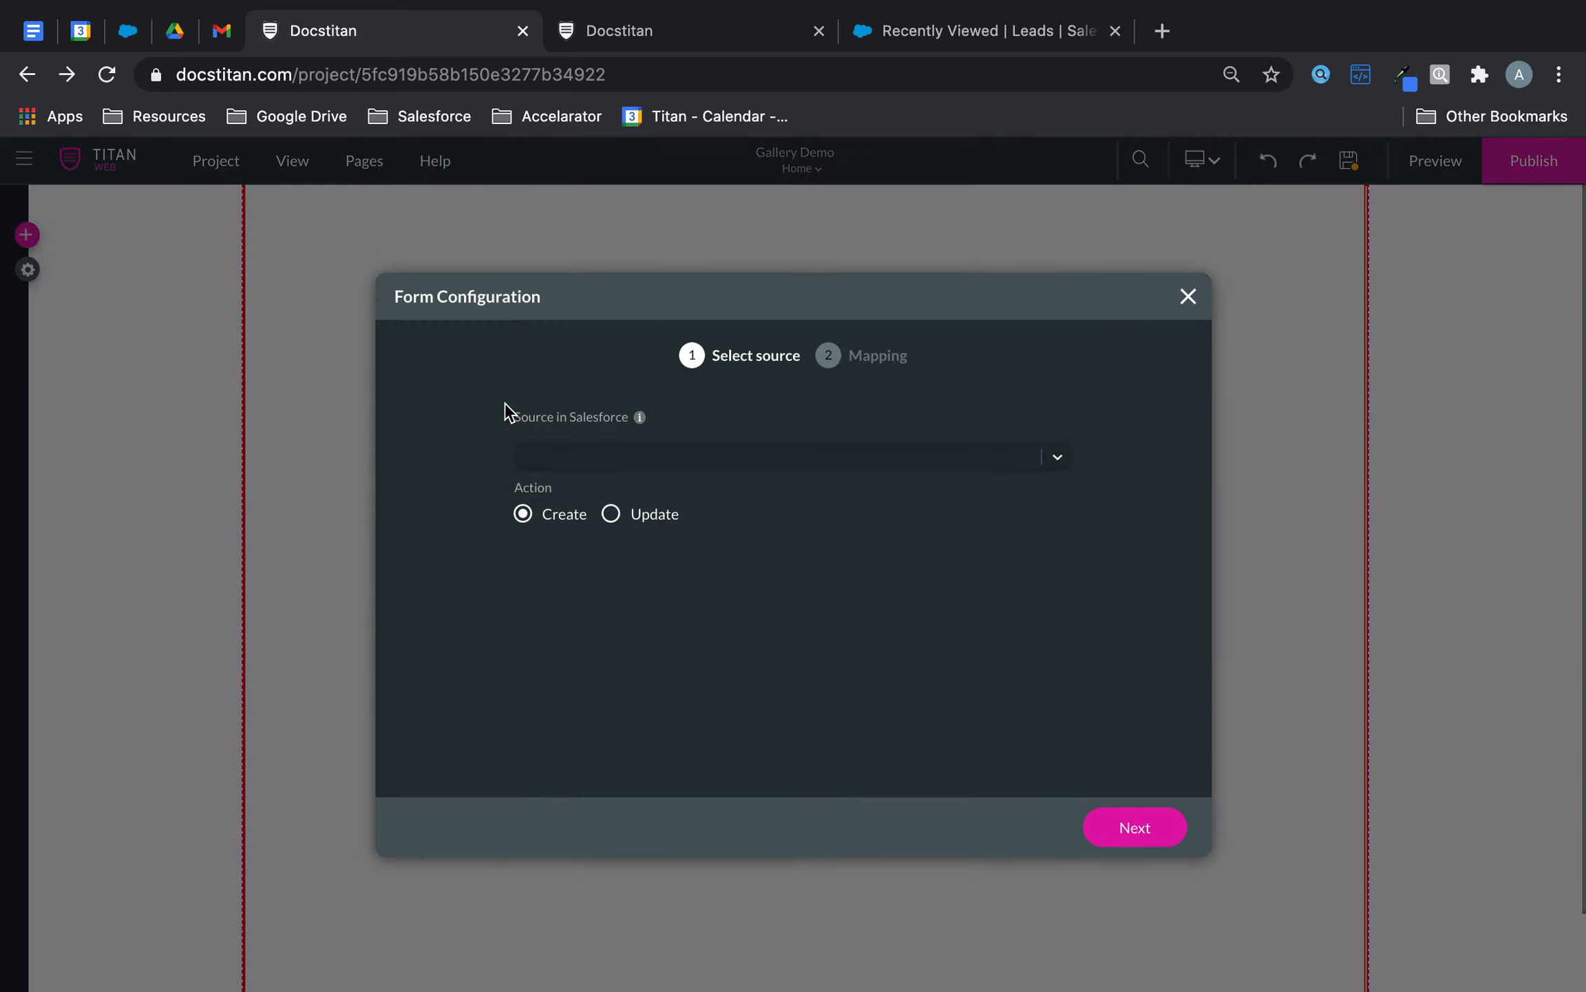
pyautogui.click(676, 462)
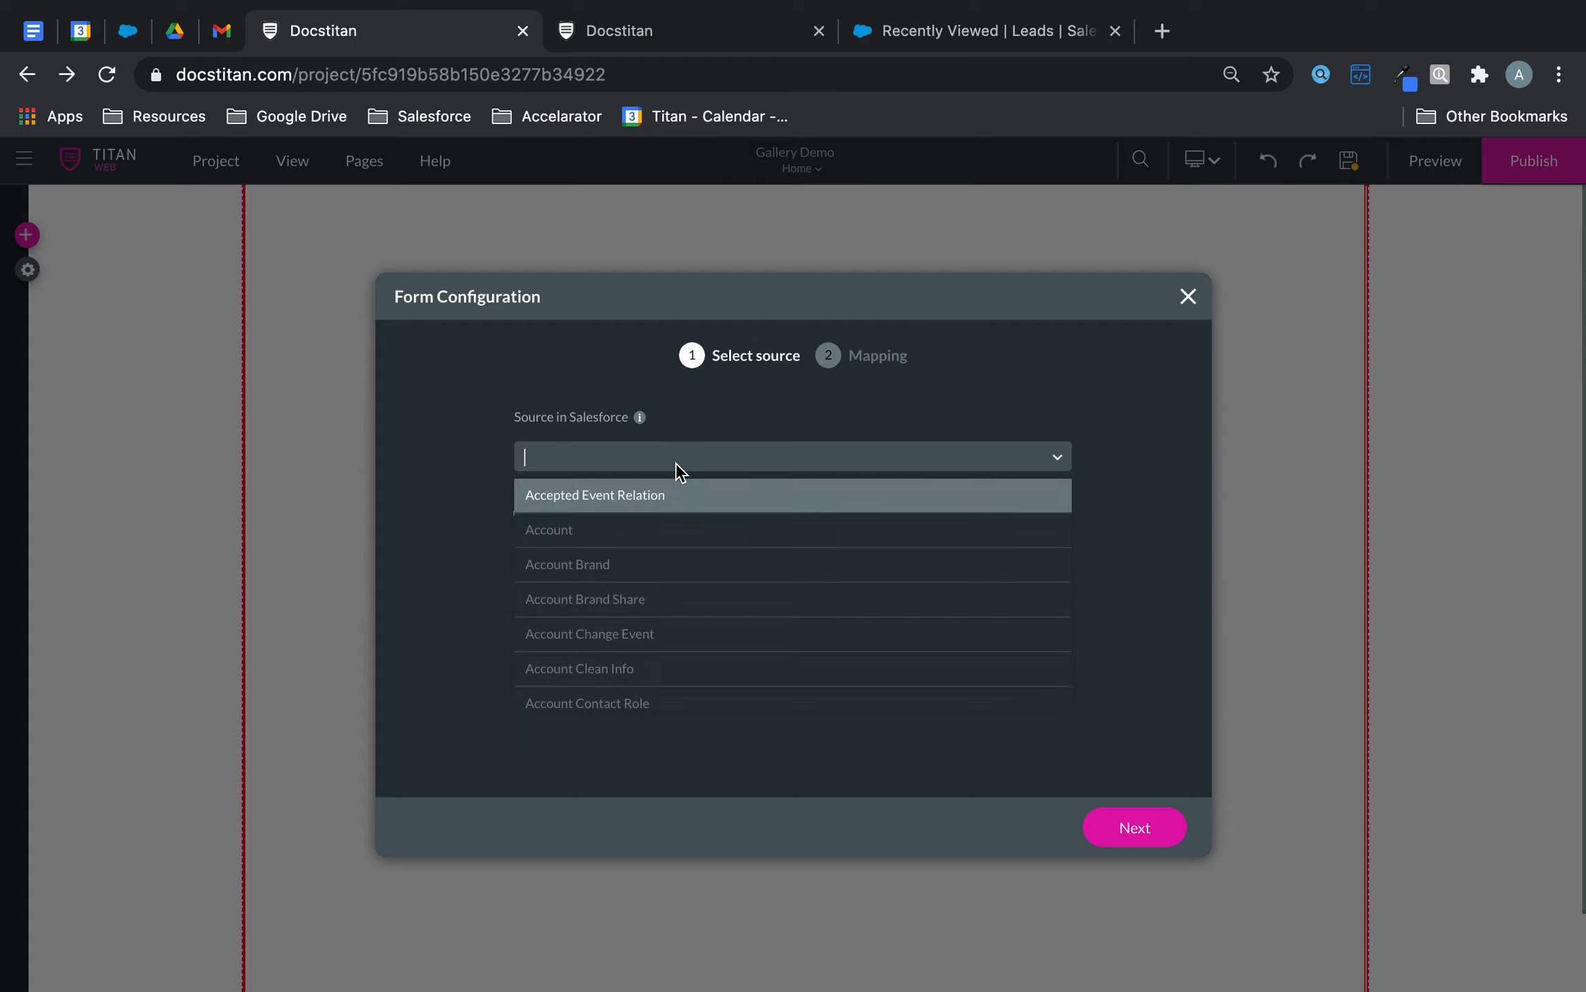
pyautogui.click(604, 535)
pyautogui.click(1109, 827)
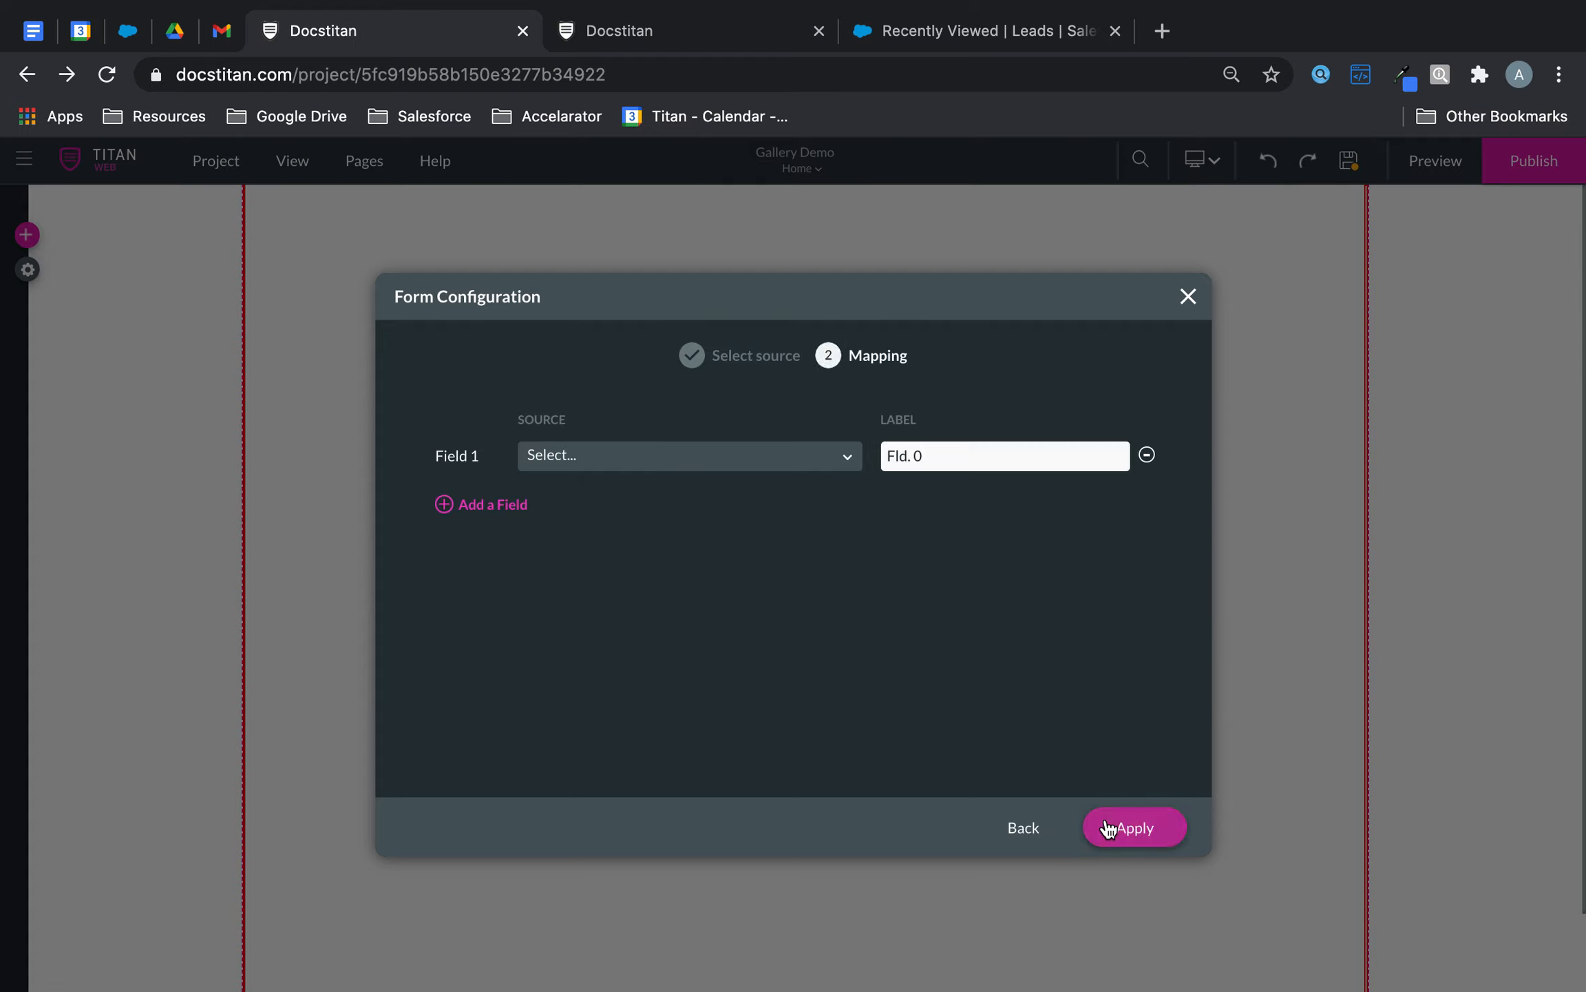
# Add nine more blank fields to the two-column form's mapping, making ten, and apply it
pyautogui.doubleClick(471, 510)
pyautogui.click(462, 554)
pyautogui.click(460, 597)
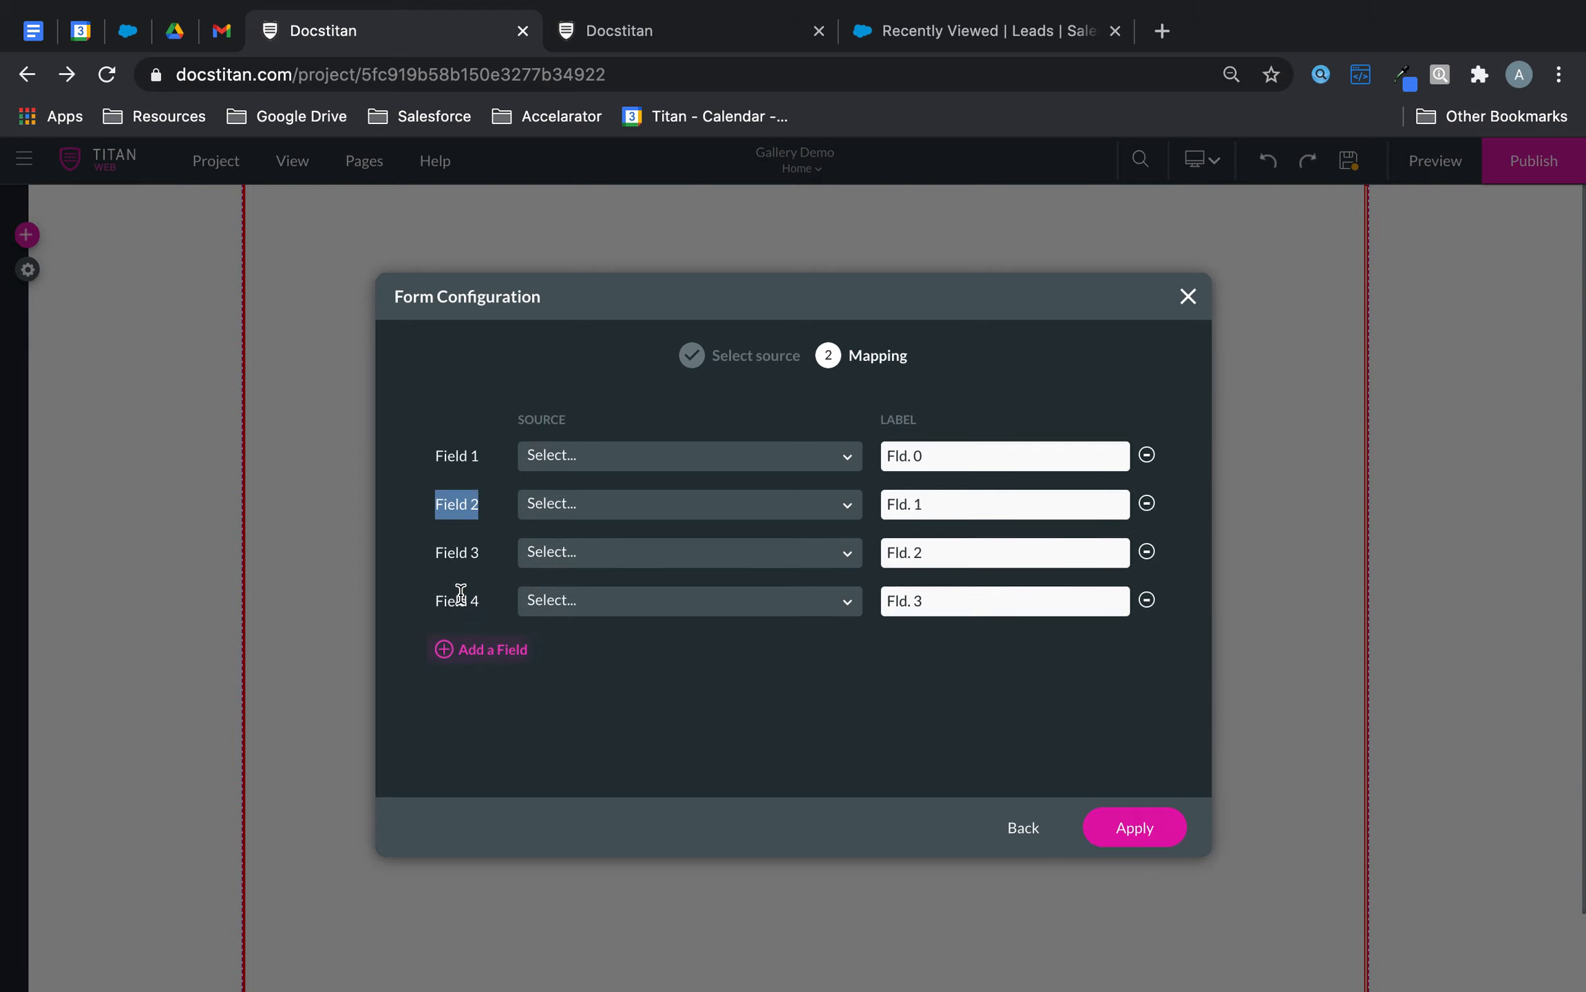
pyautogui.click(463, 649)
pyautogui.click(462, 695)
pyautogui.scroll(-1, 482, 681)
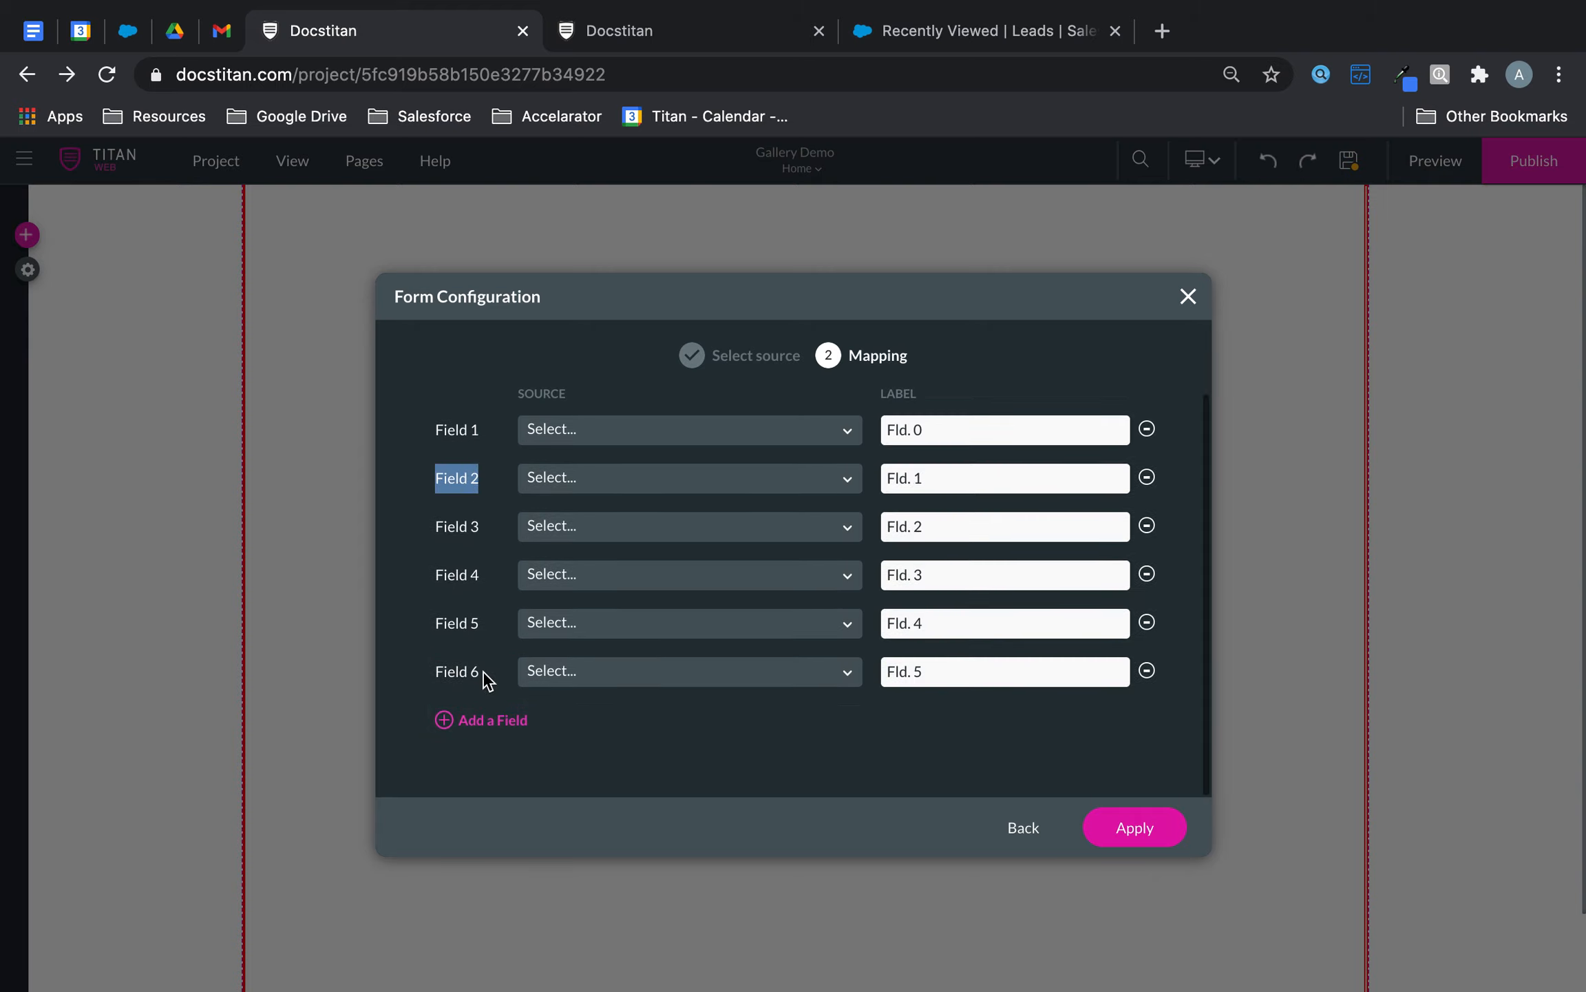
pyautogui.click(471, 721)
pyautogui.click(471, 721)
pyautogui.click(471, 721)
pyautogui.click(489, 721)
pyautogui.click(1146, 835)
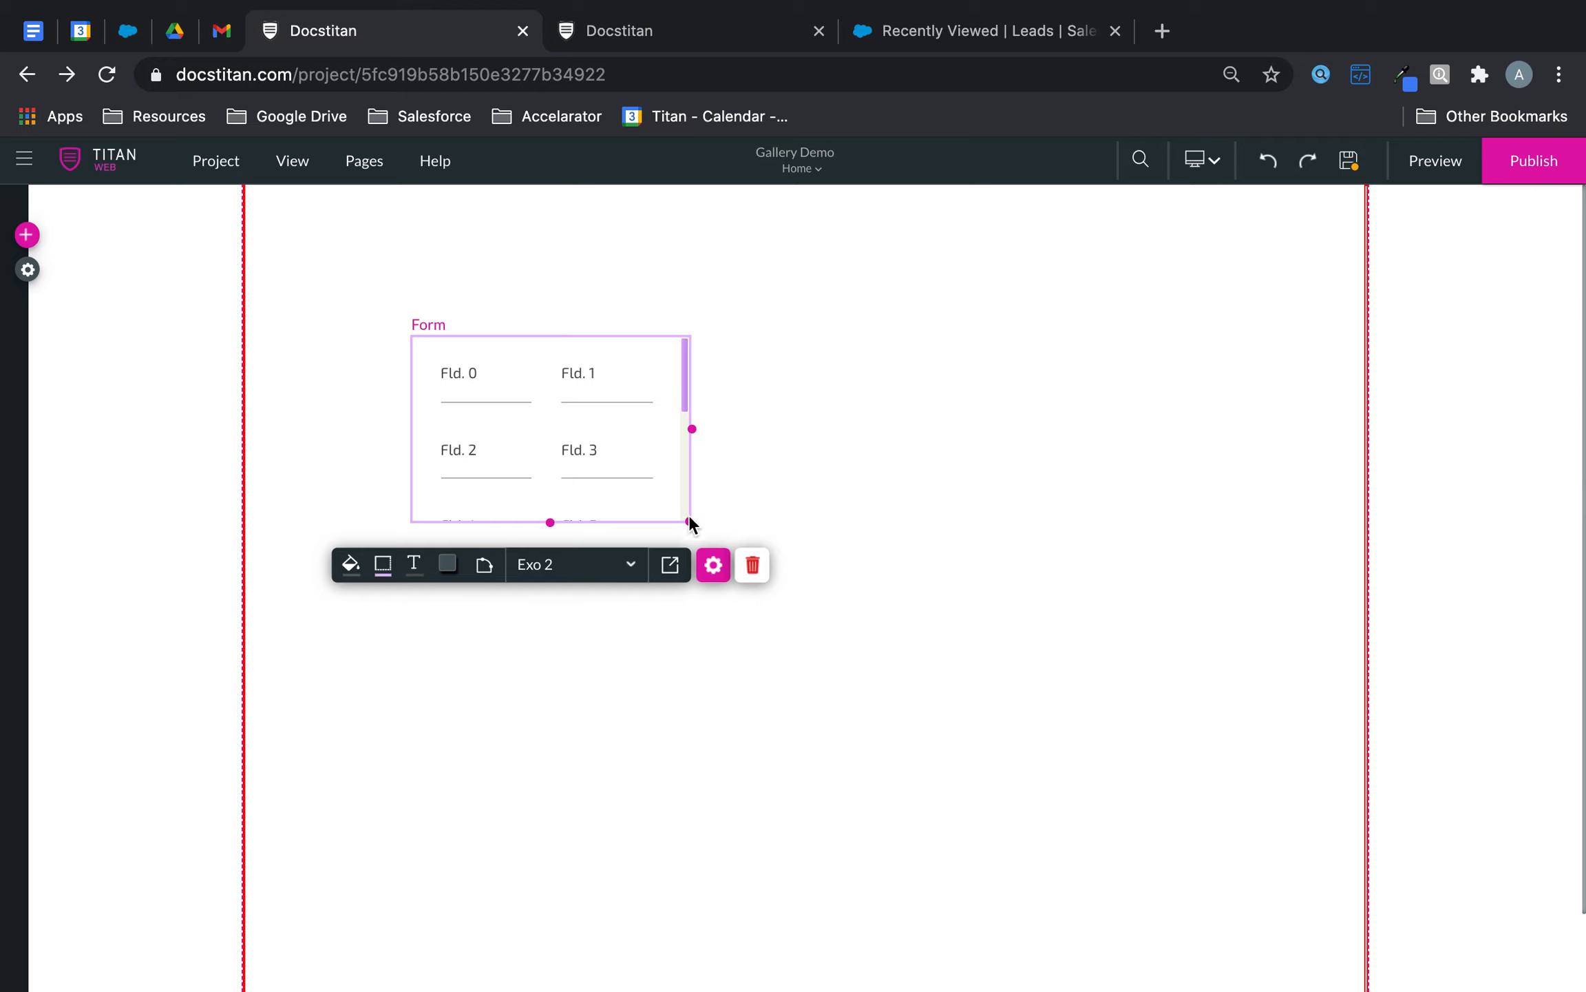
# Enlarge the two-column form to show all ten fields and the Save button, and delete it from the page
pyautogui.moveTo(689, 522); pyautogui.dragTo(1239, 834)
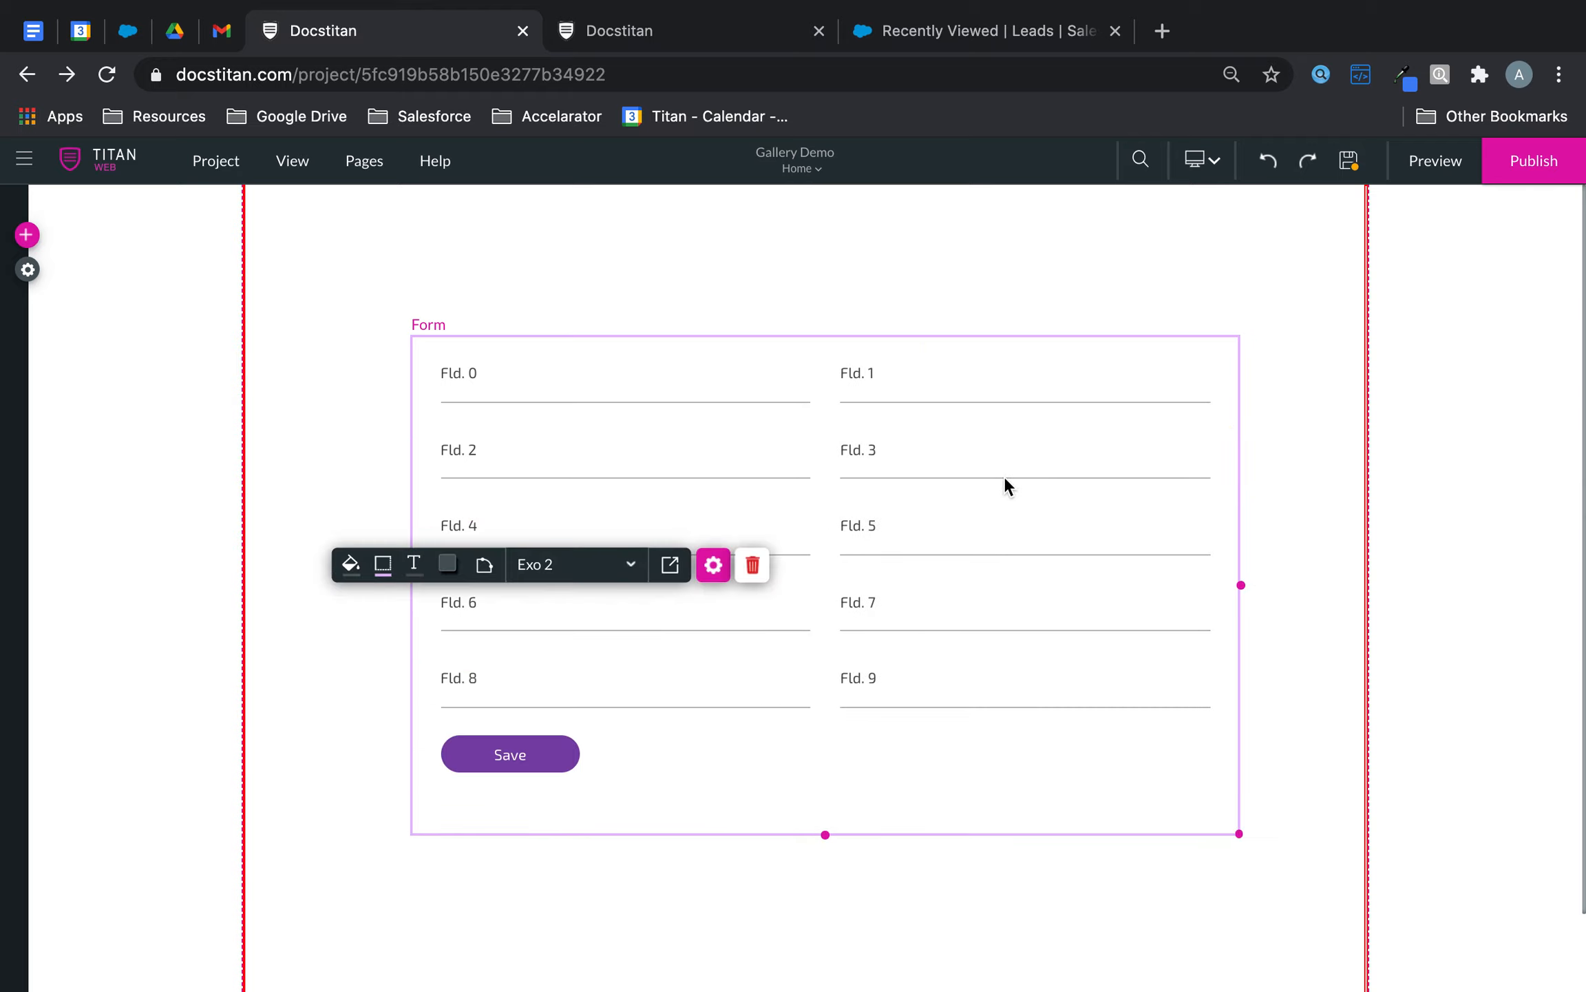
pyautogui.scroll(-3, 999, 435)
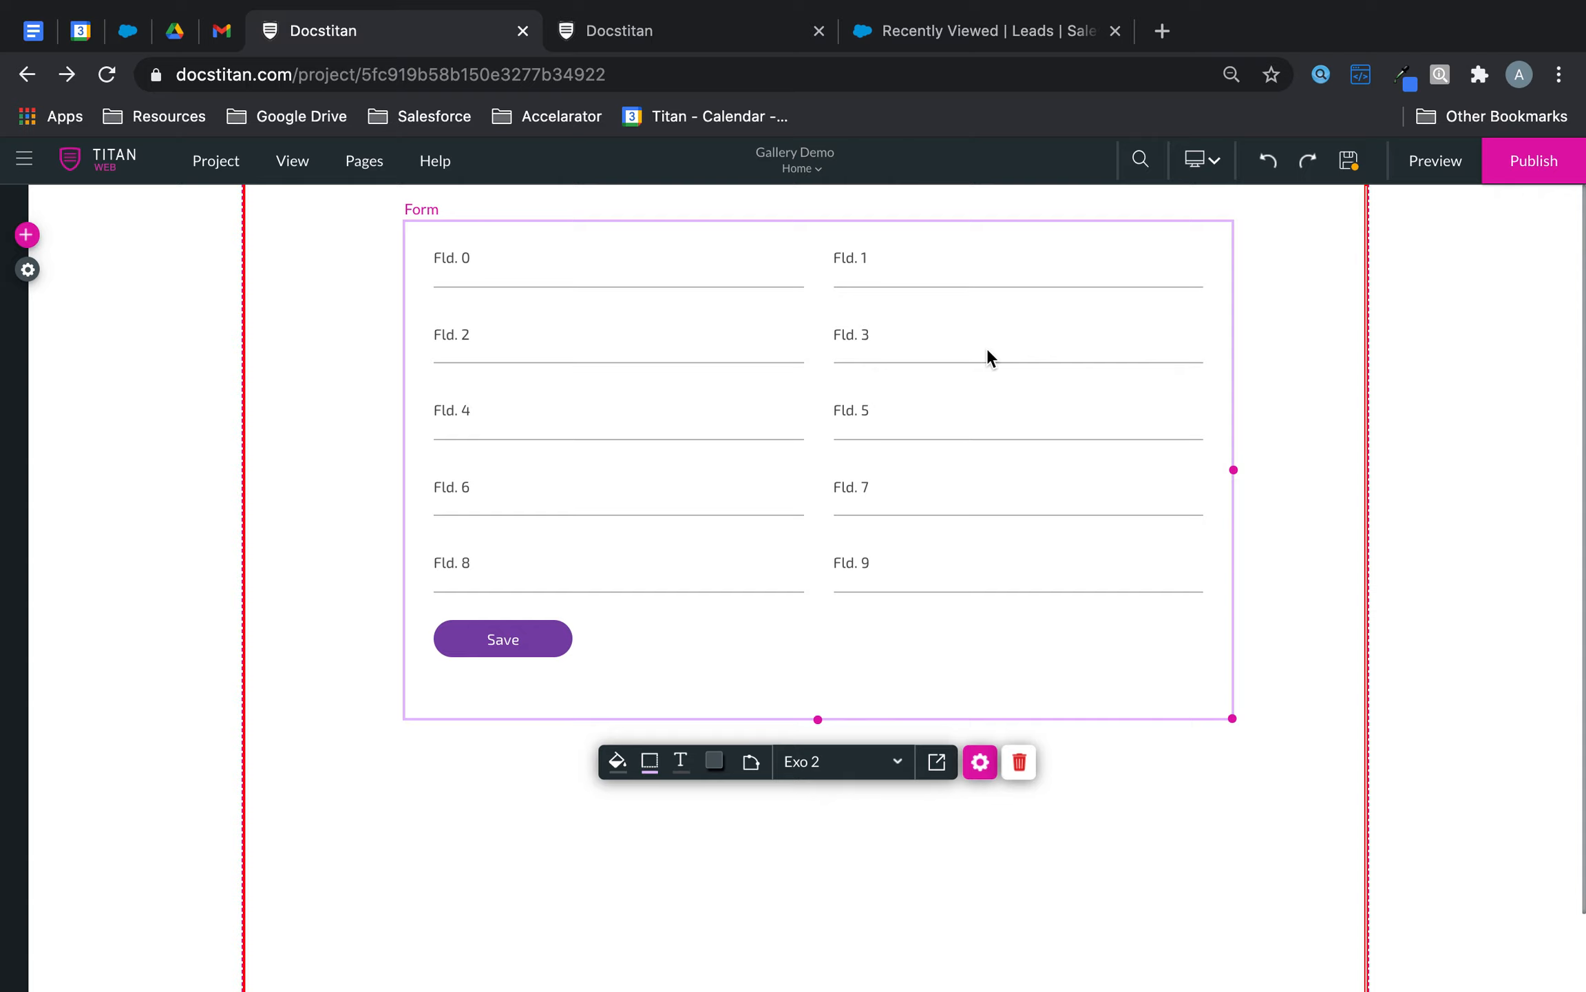
pyautogui.click(1020, 764)
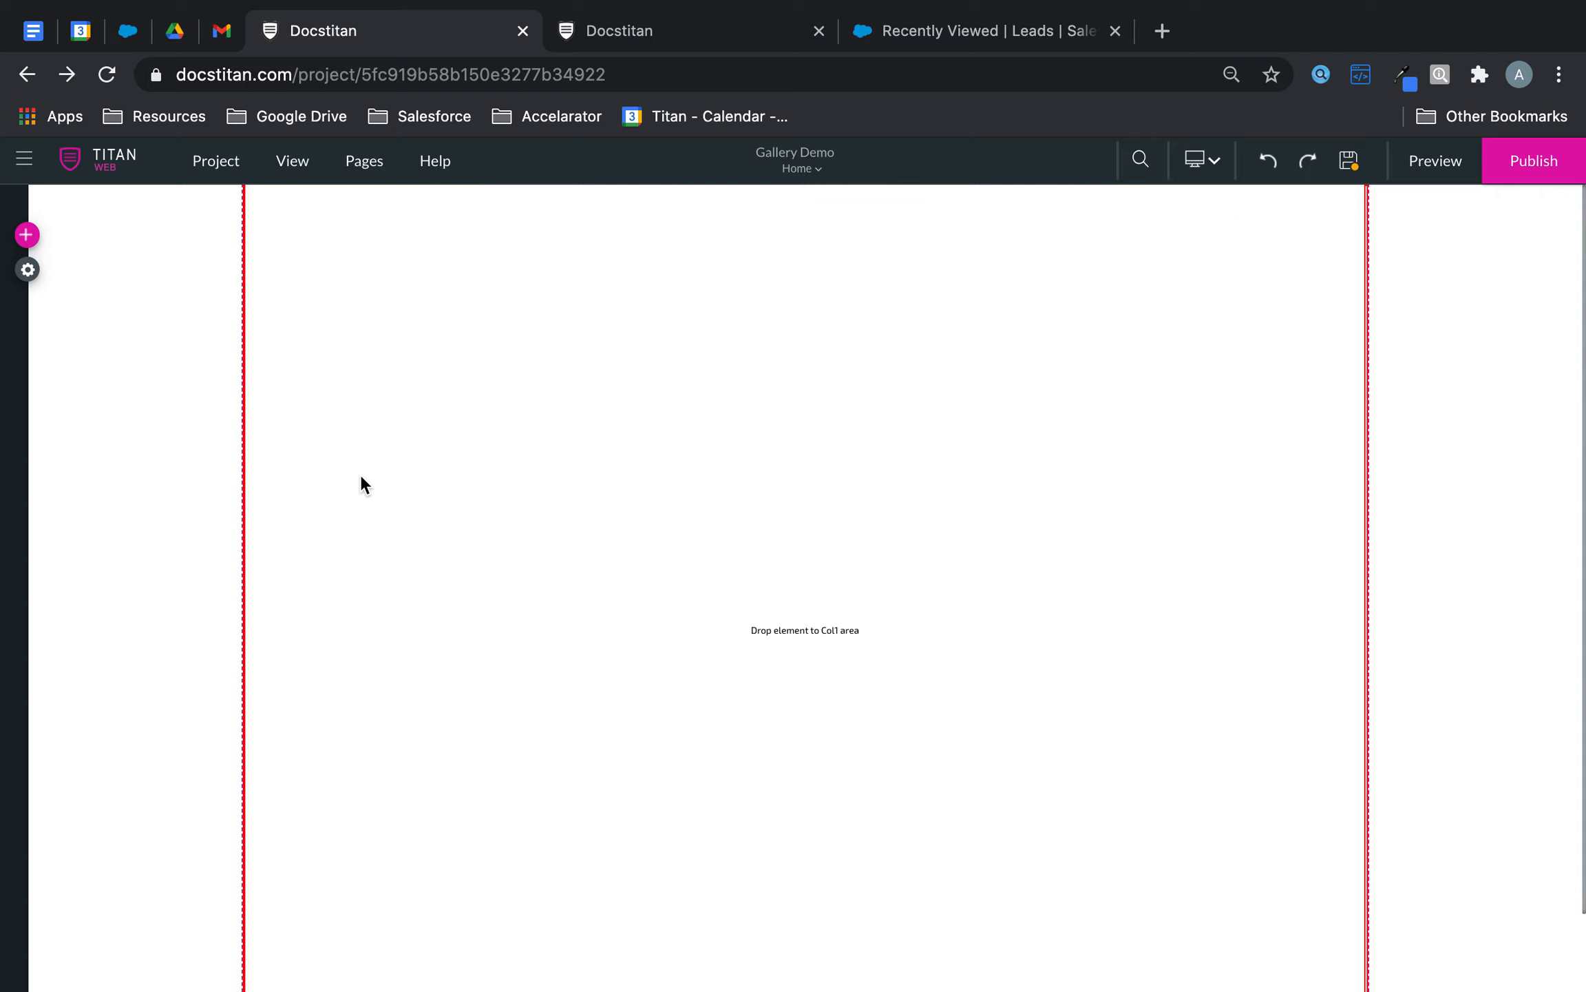
# Add a new single-column form to the empty page with Lead as the Salesforce source, and proceed to mapping
pyautogui.click(28, 235)
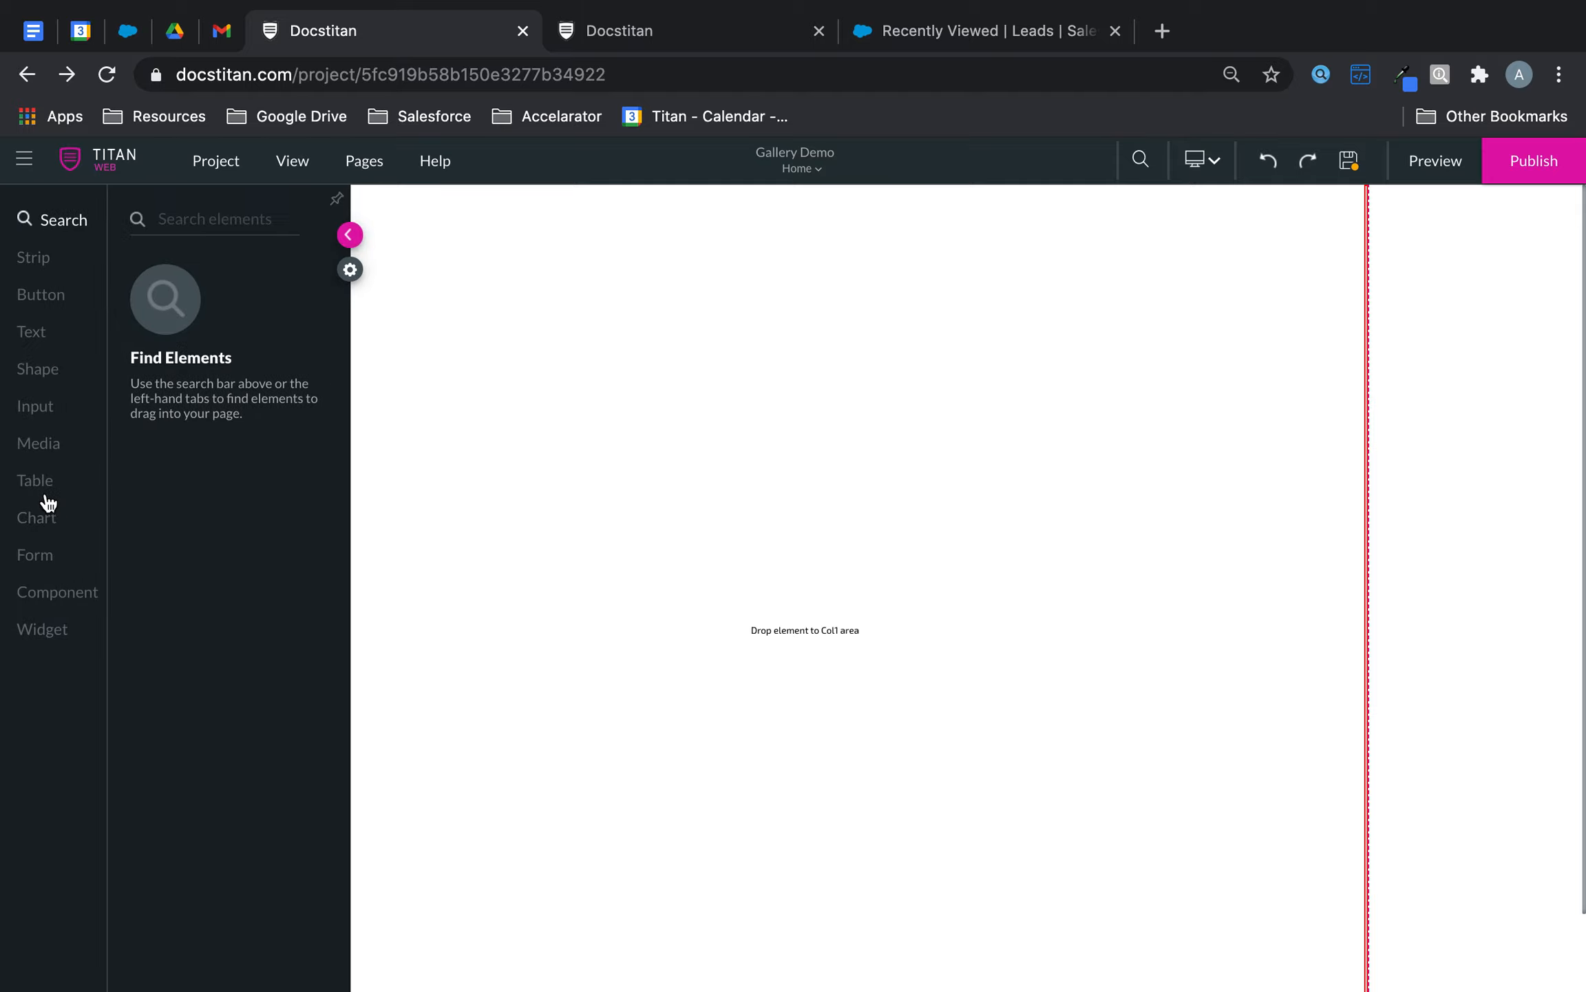
pyautogui.click(41, 559)
pyautogui.moveTo(219, 307); pyautogui.dragTo(560, 397)
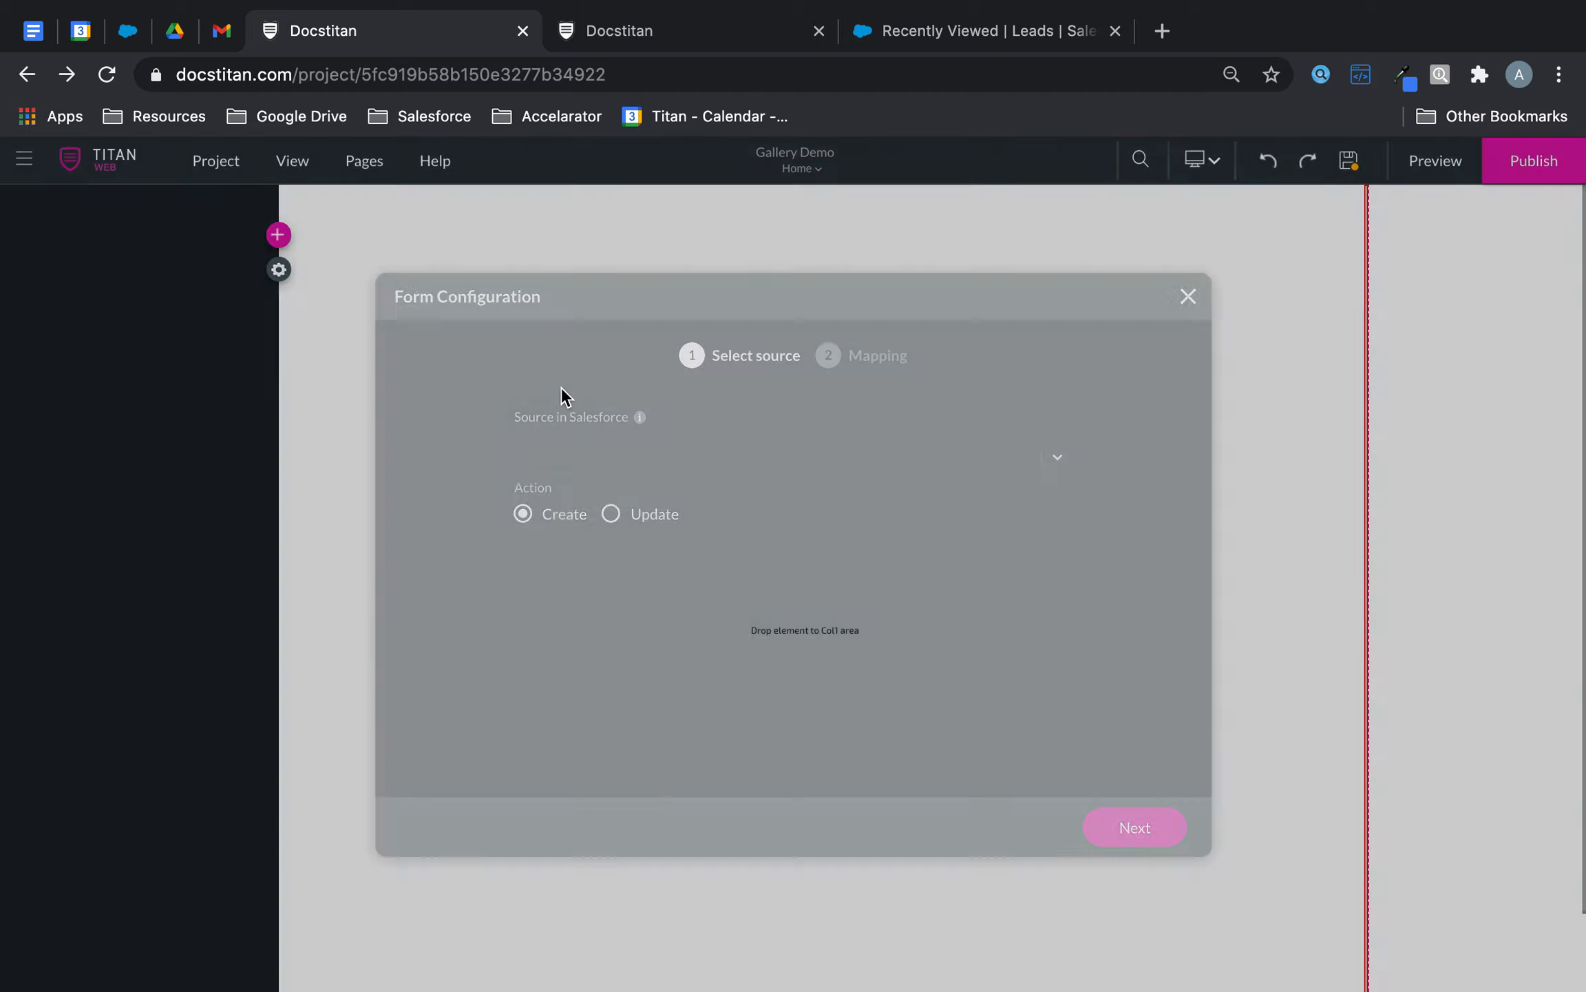
pyautogui.click(668, 458)
pyautogui.write('lead')
pyautogui.click(776, 511)
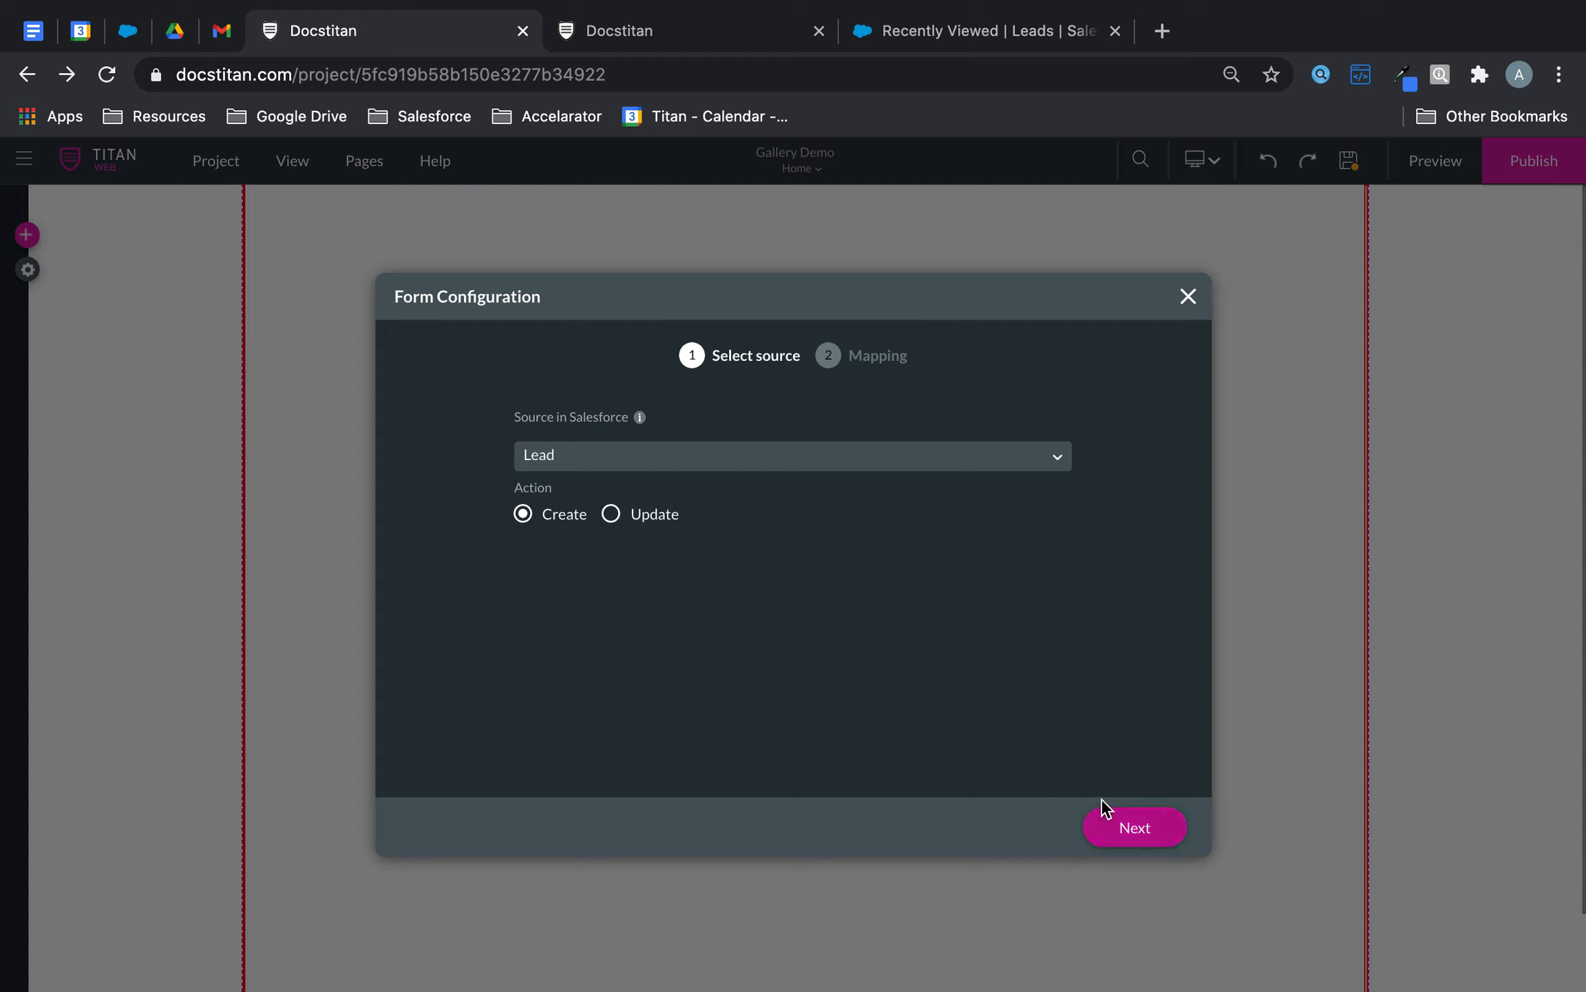
pyautogui.click(1124, 832)
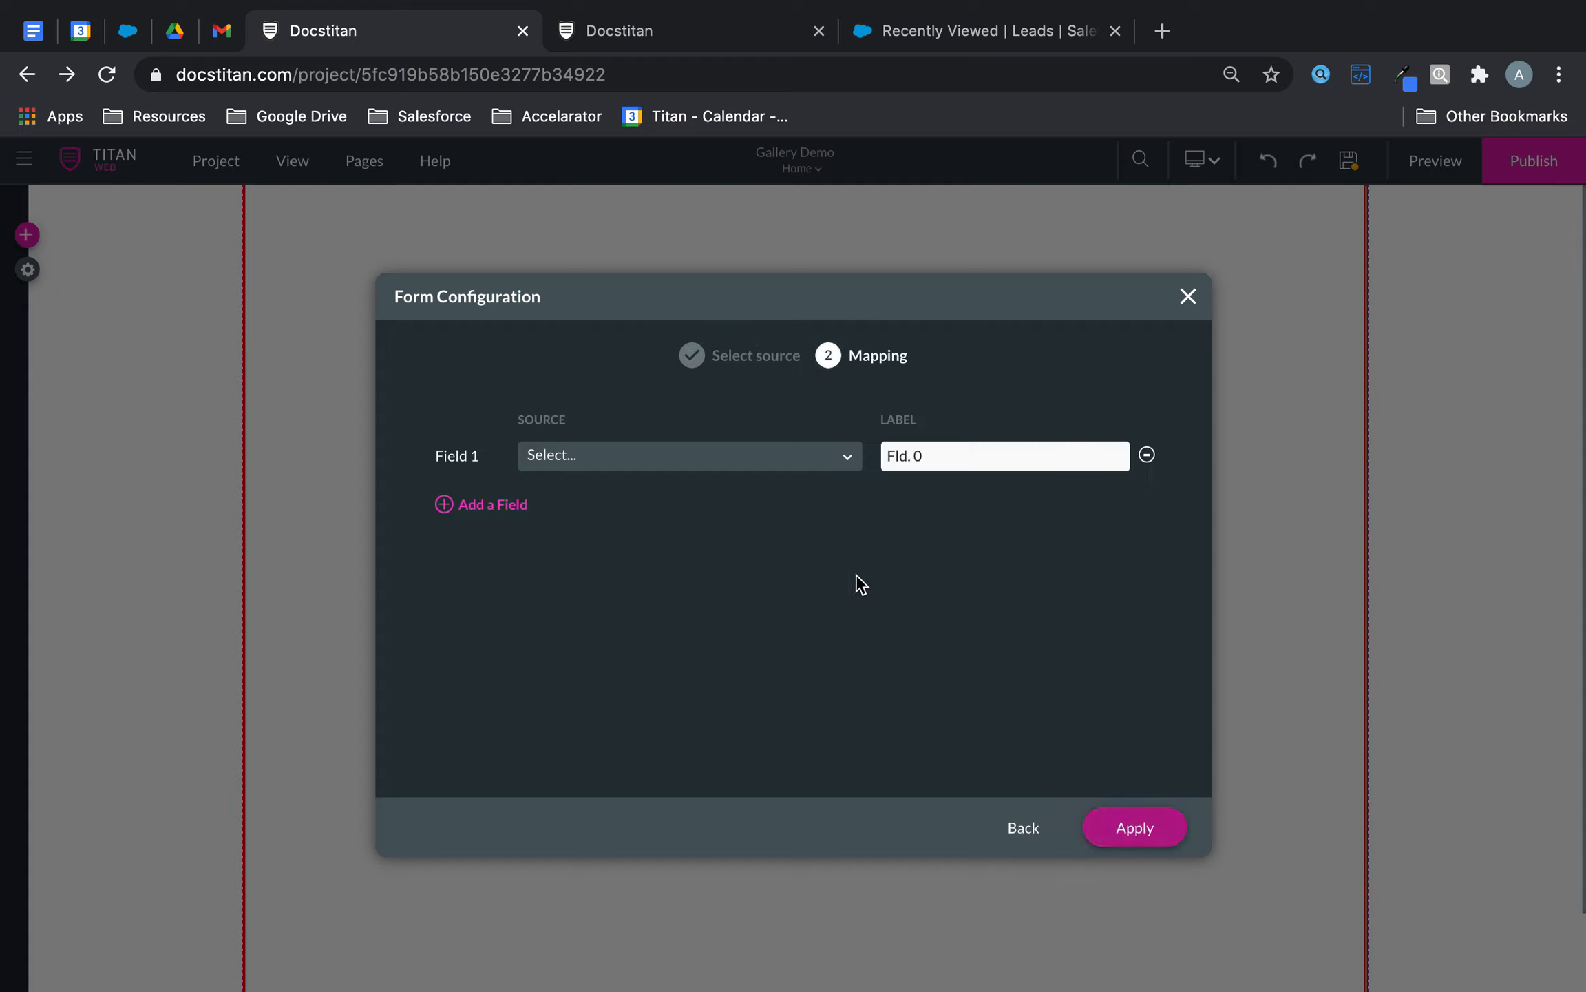
# Add two more fields to the mapping, and map Field 1 to First Name and Field 2 to Last Name
pyautogui.click(486, 508)
pyautogui.click(503, 554)
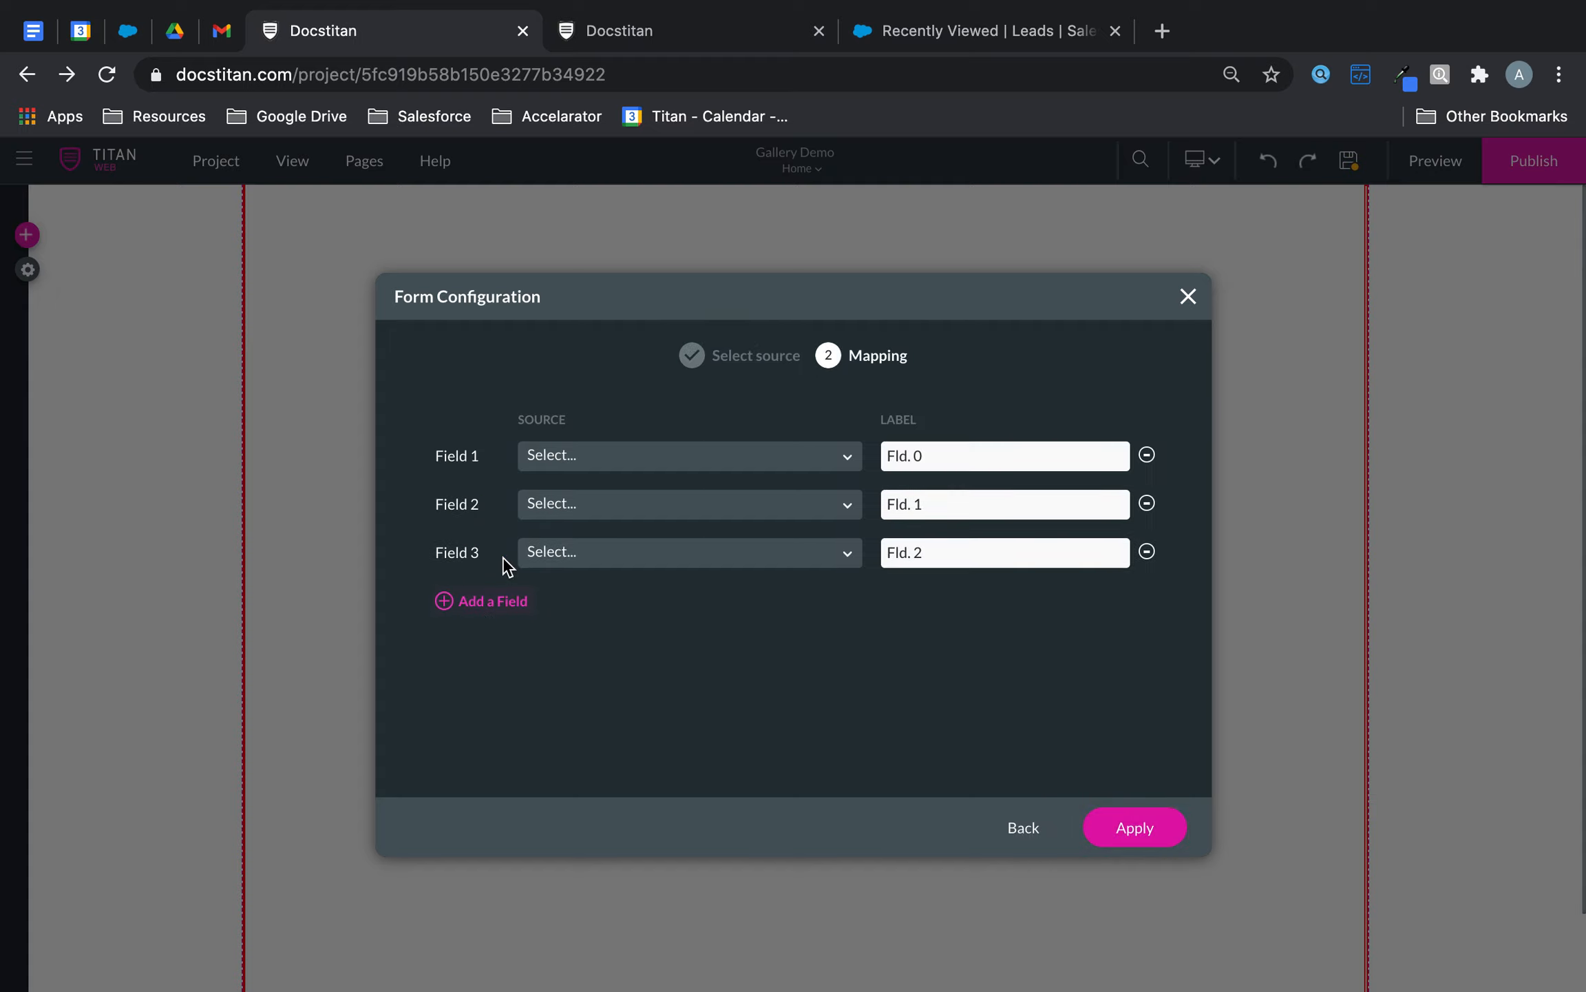
pyautogui.click(619, 455)
pyautogui.write('fi')
pyautogui.click(592, 497)
pyautogui.click(592, 504)
pyautogui.write('las')
pyautogui.click(591, 548)
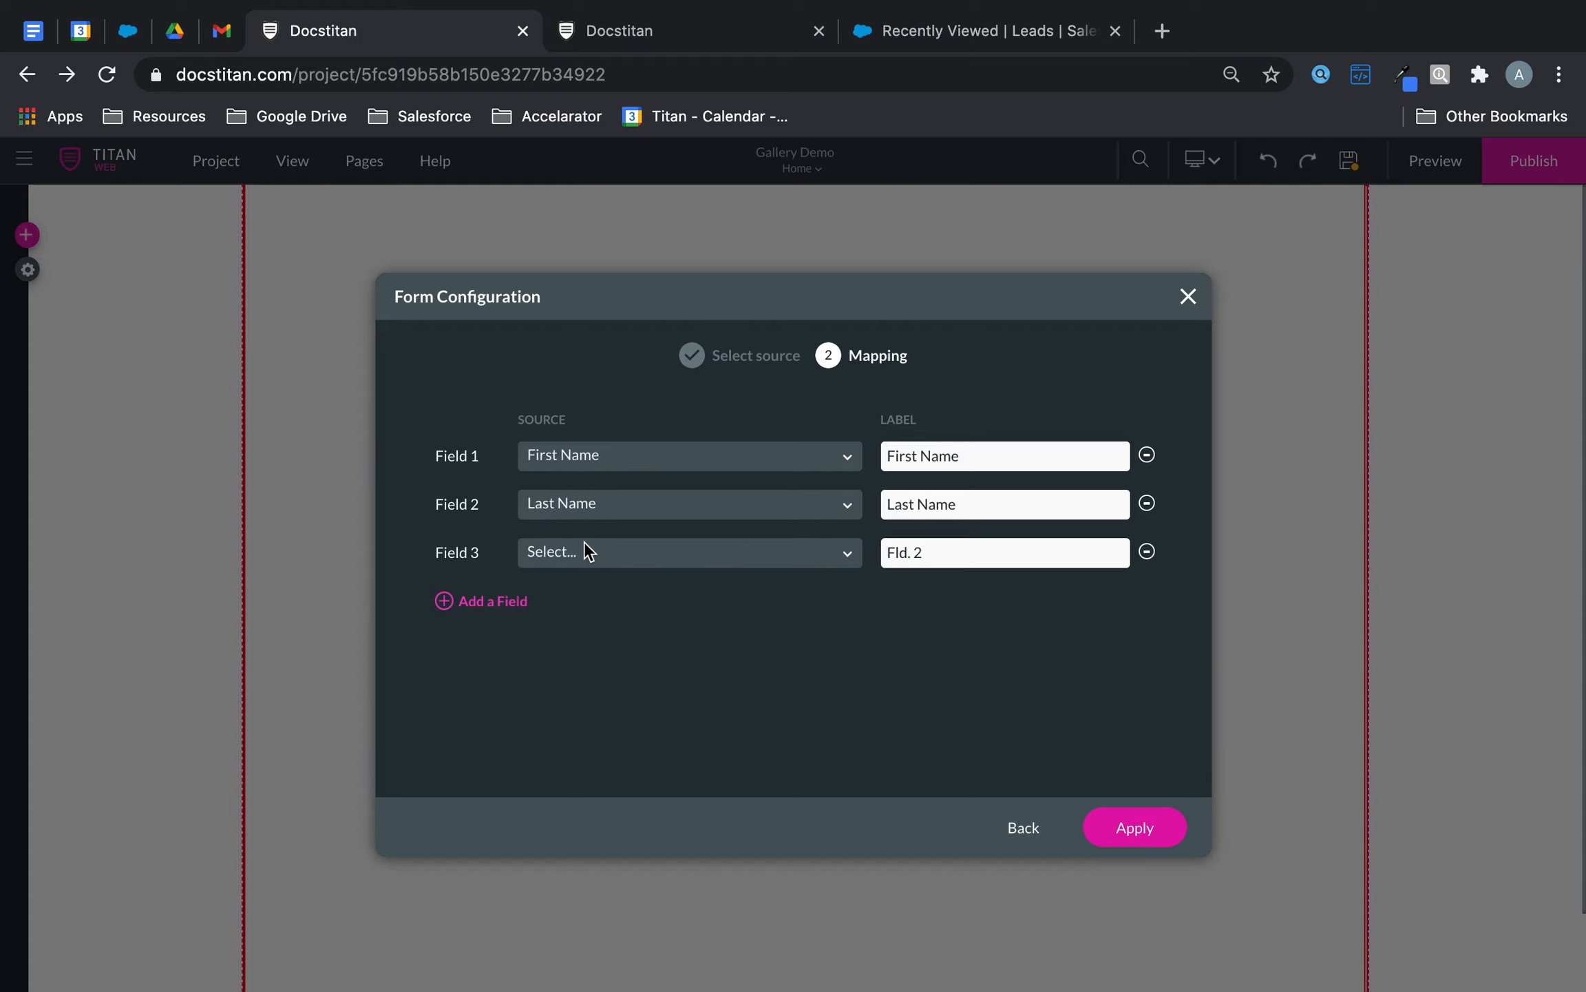
# Map Field 3 to Email and add a fourth field mapped to Mobile Phone
pyautogui.click(590, 552)
pyautogui.write('emai')
pyautogui.click(543, 591)
pyautogui.click(523, 600)
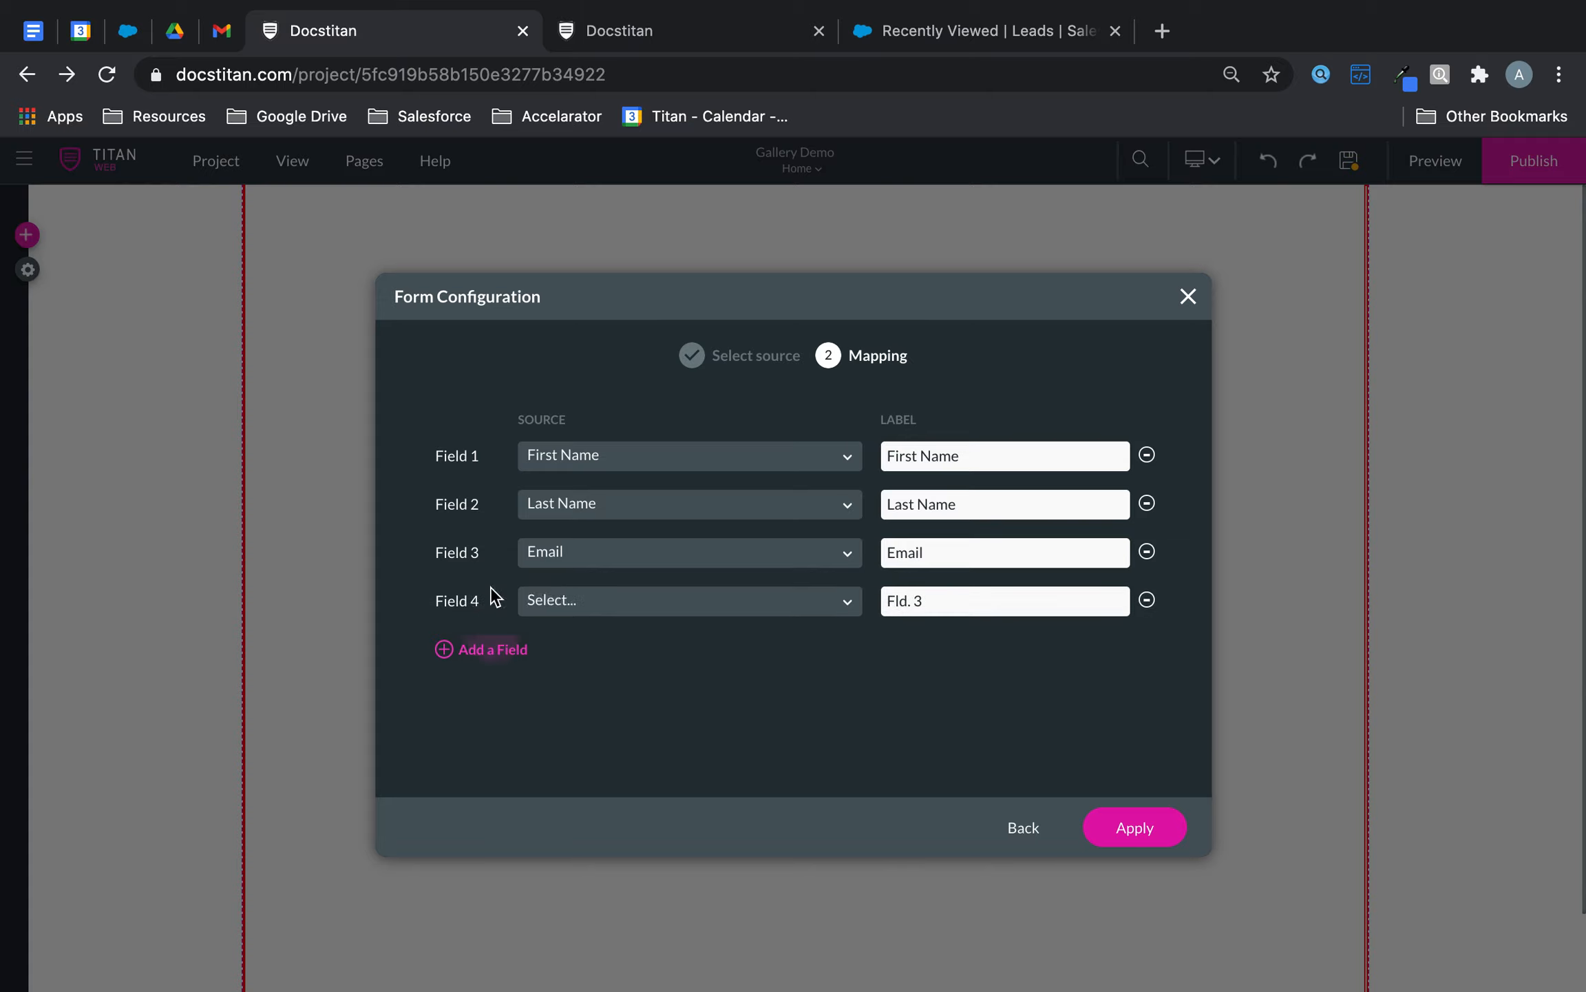
pyautogui.click(570, 596)
pyautogui.write('mob')
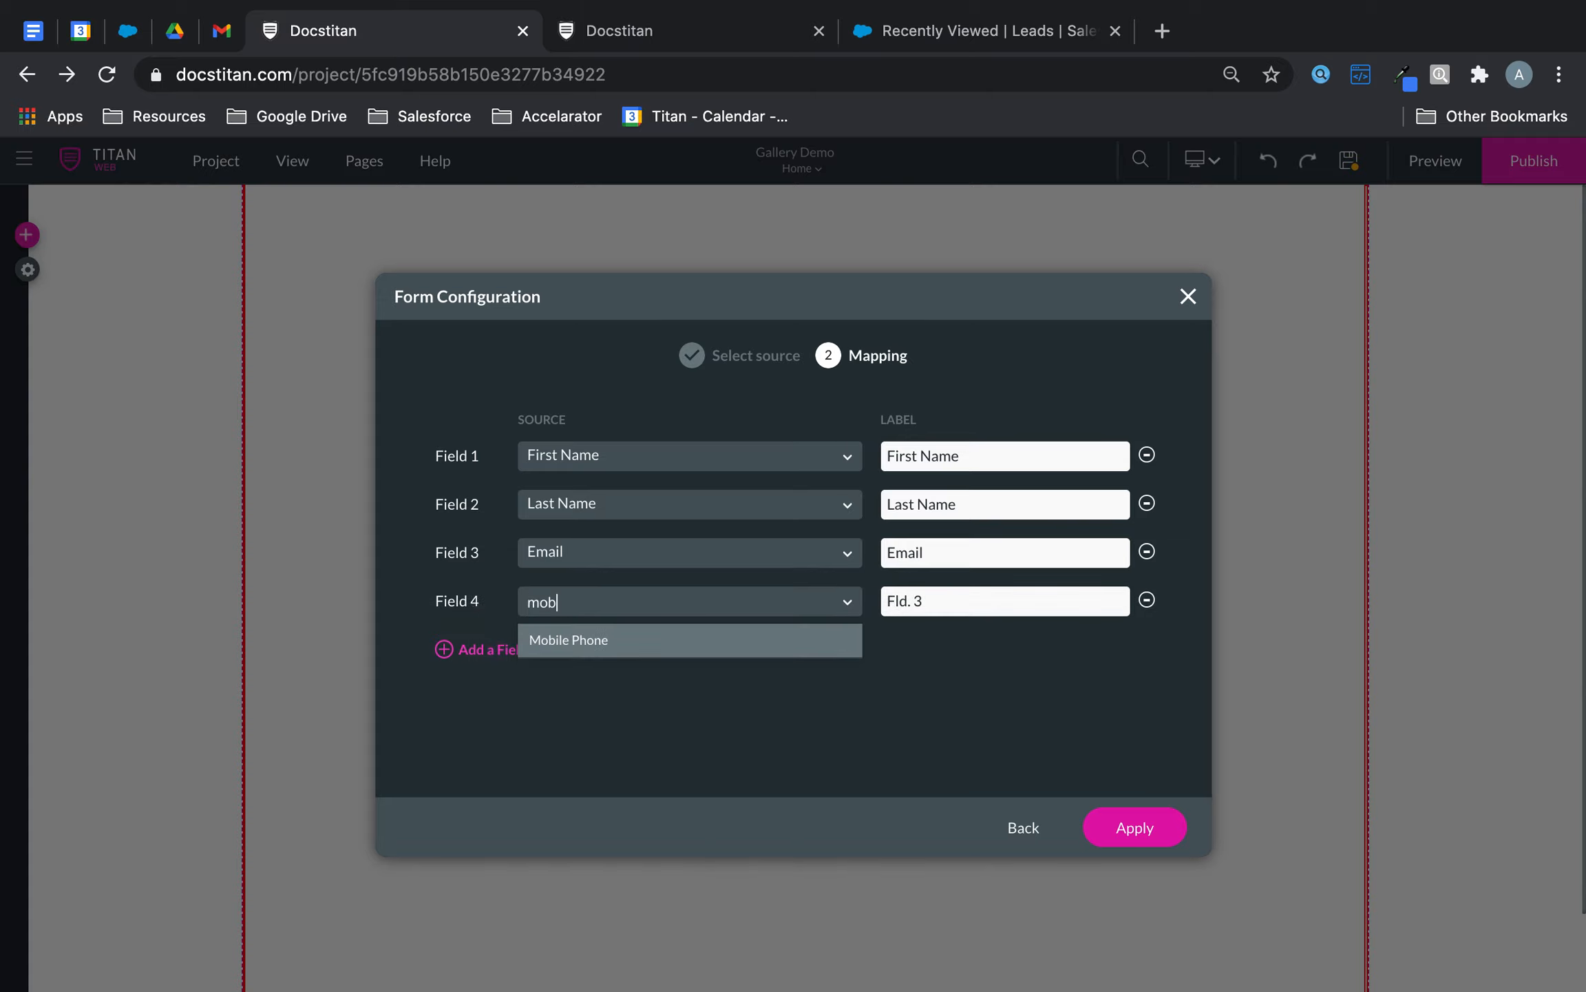
pyautogui.click(586, 641)
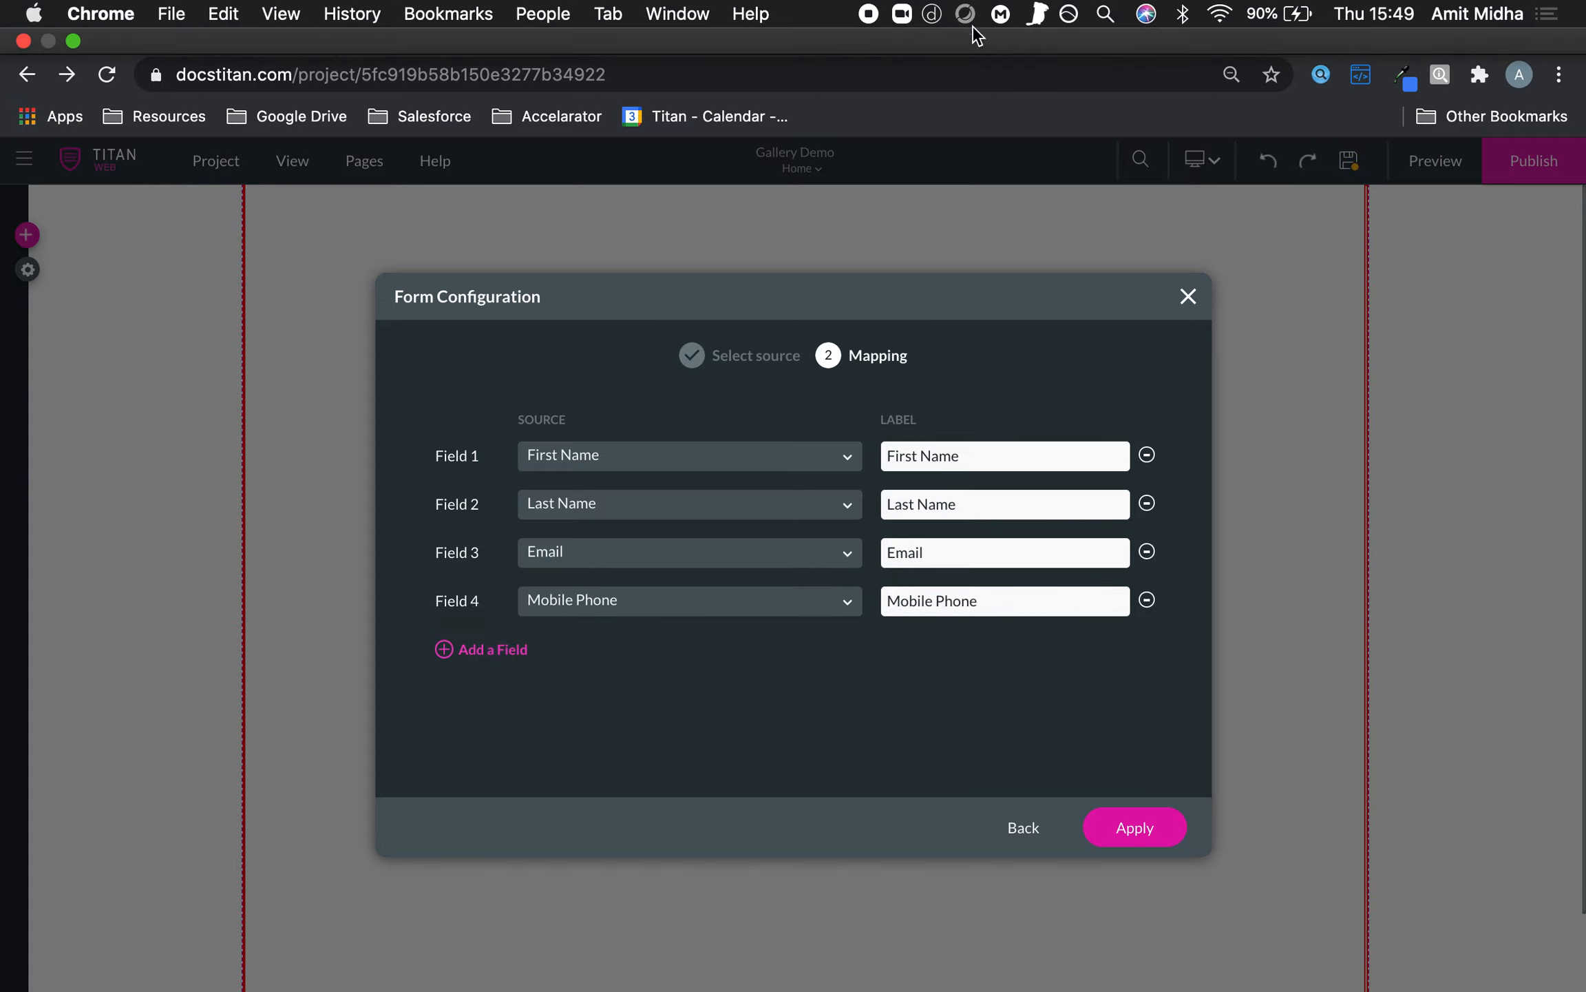
# Switch to Salesforce and open the new lead form to check which fields are required, closing it without saving
pyautogui.click(973, 86)
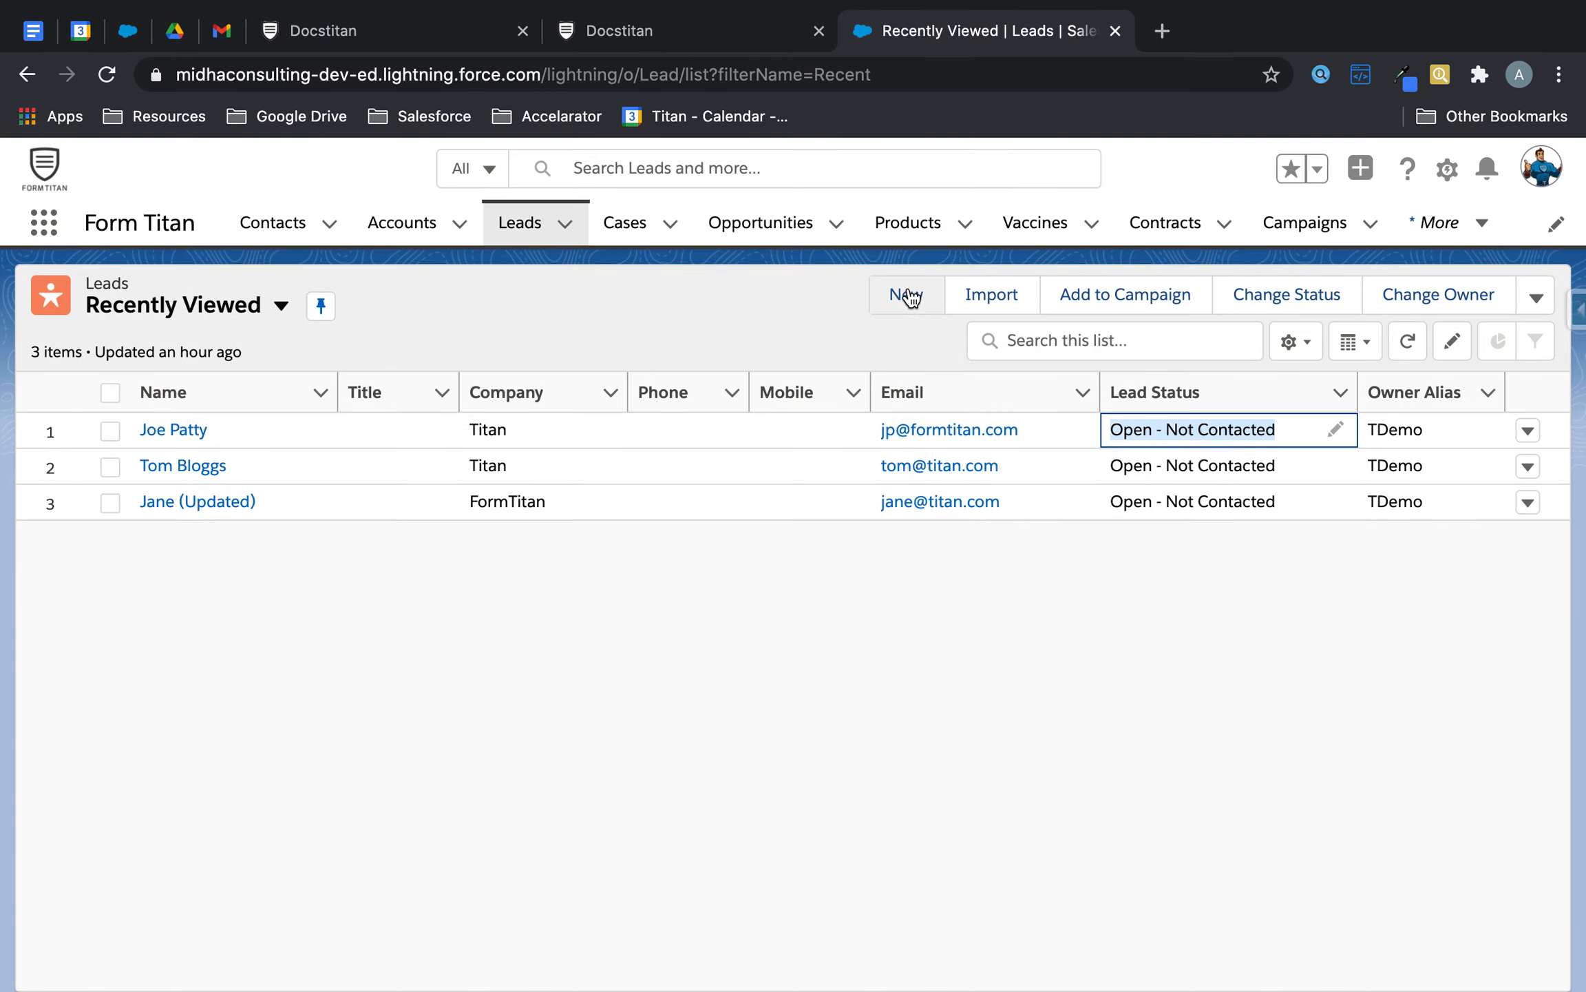
pyautogui.click(900, 347)
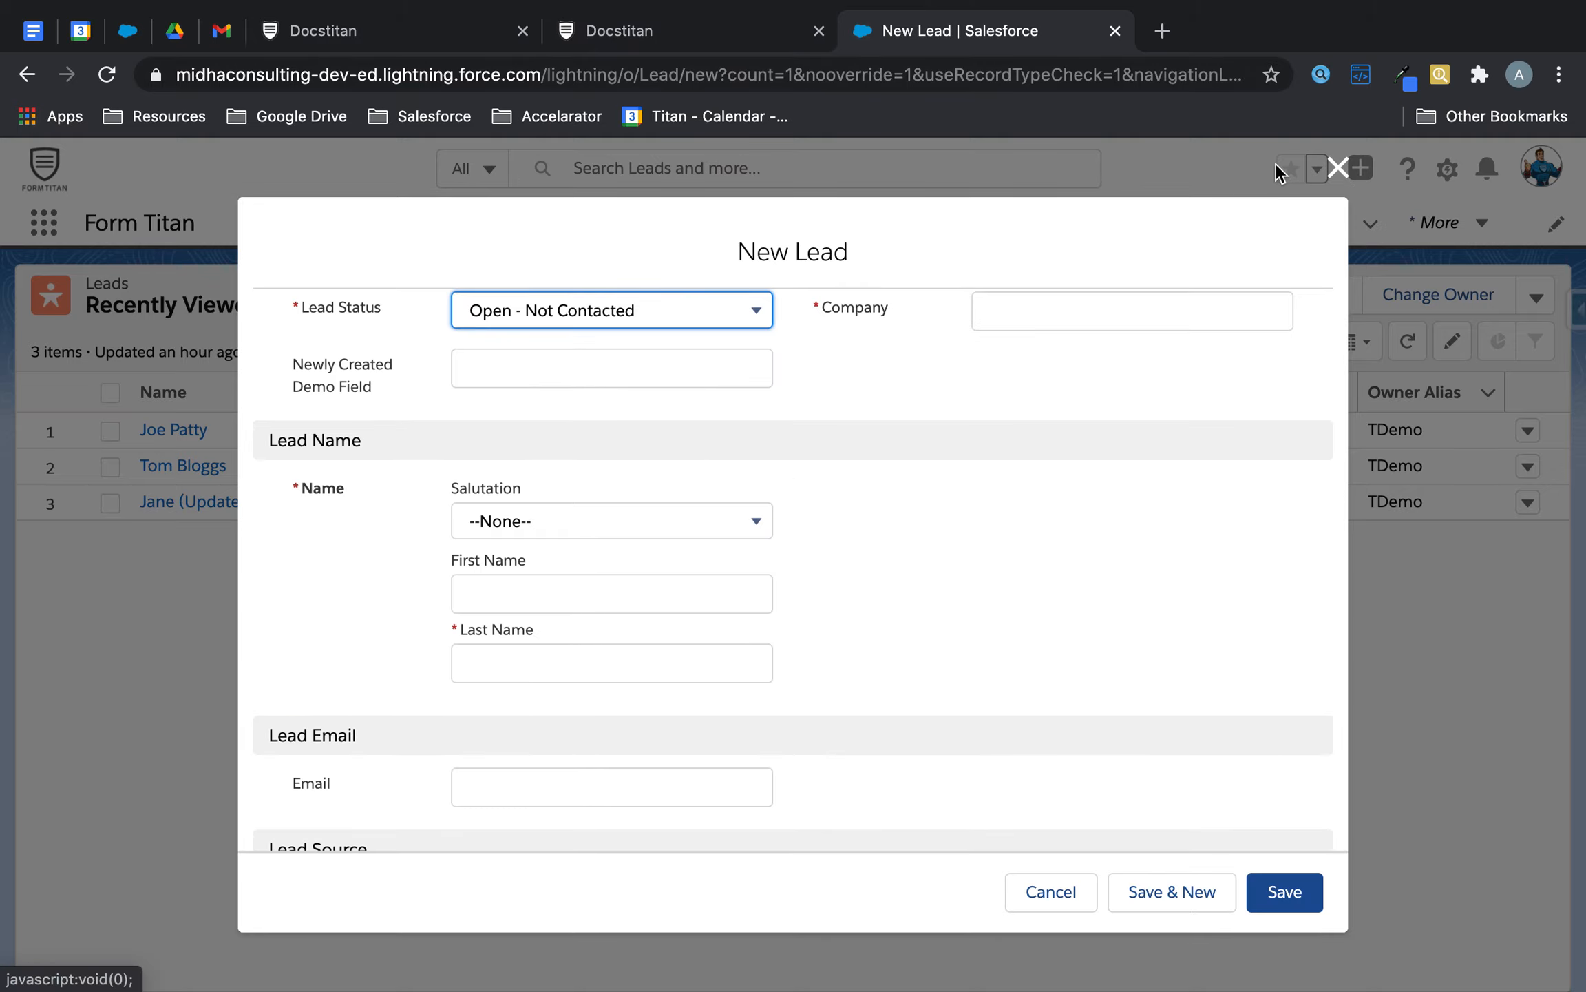
pyautogui.click(1339, 168)
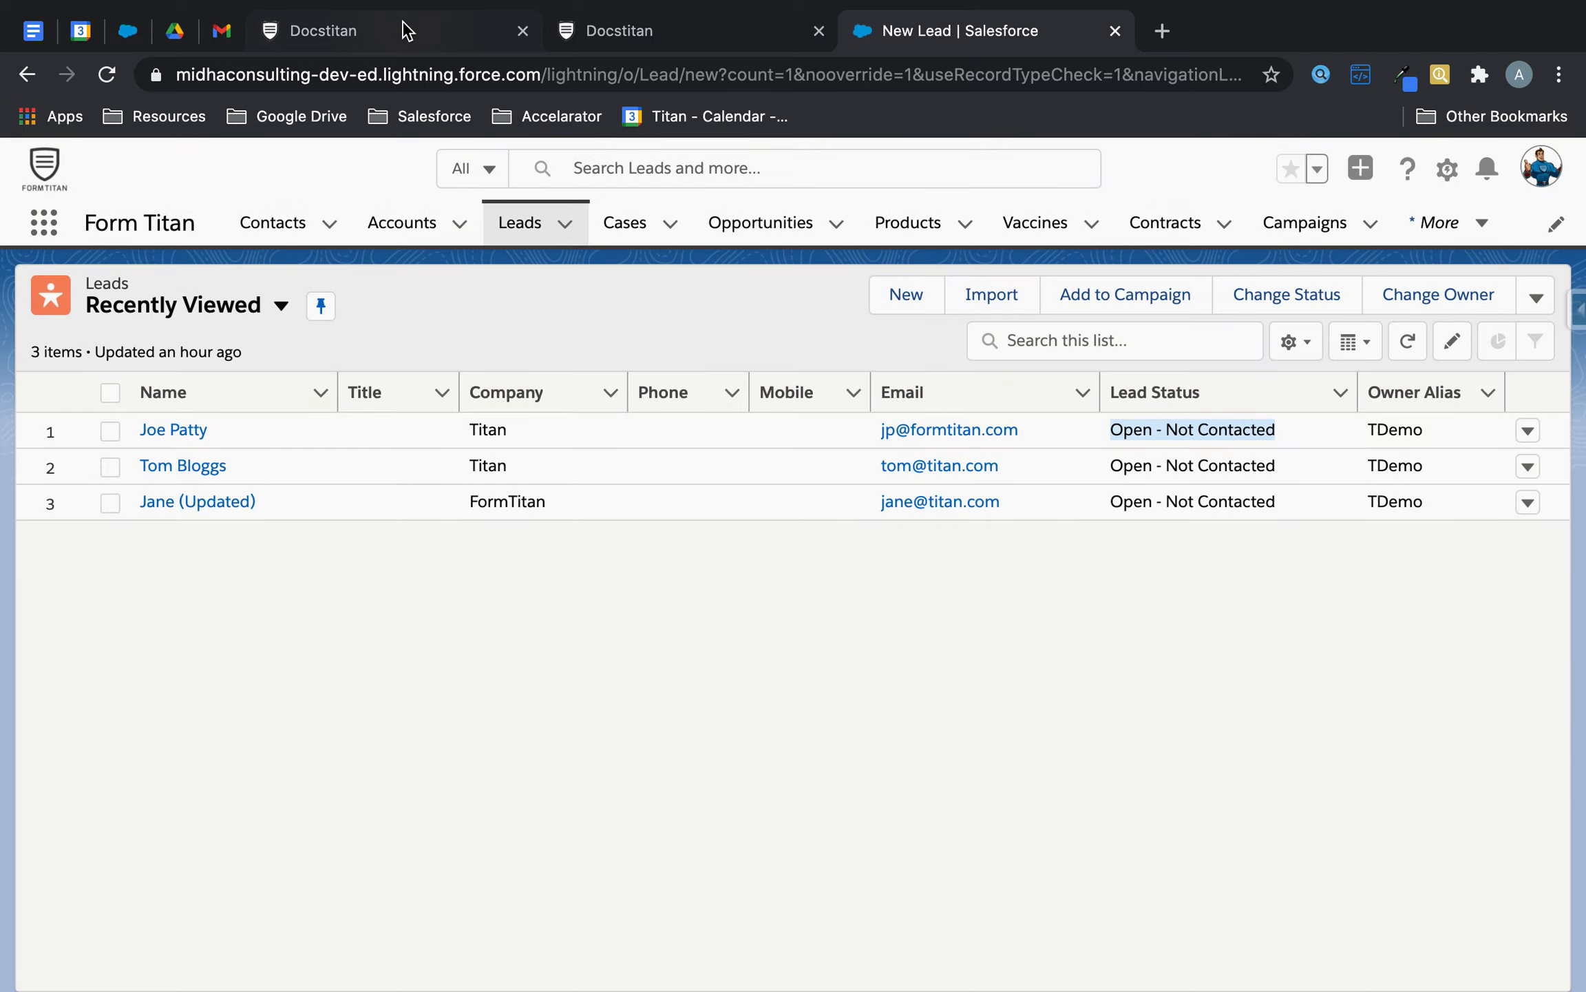
# Return to the Titan form configuration, add a fifth field mapped to Company, and apply the mapping
pyautogui.click(405, 28)
pyautogui.click(507, 650)
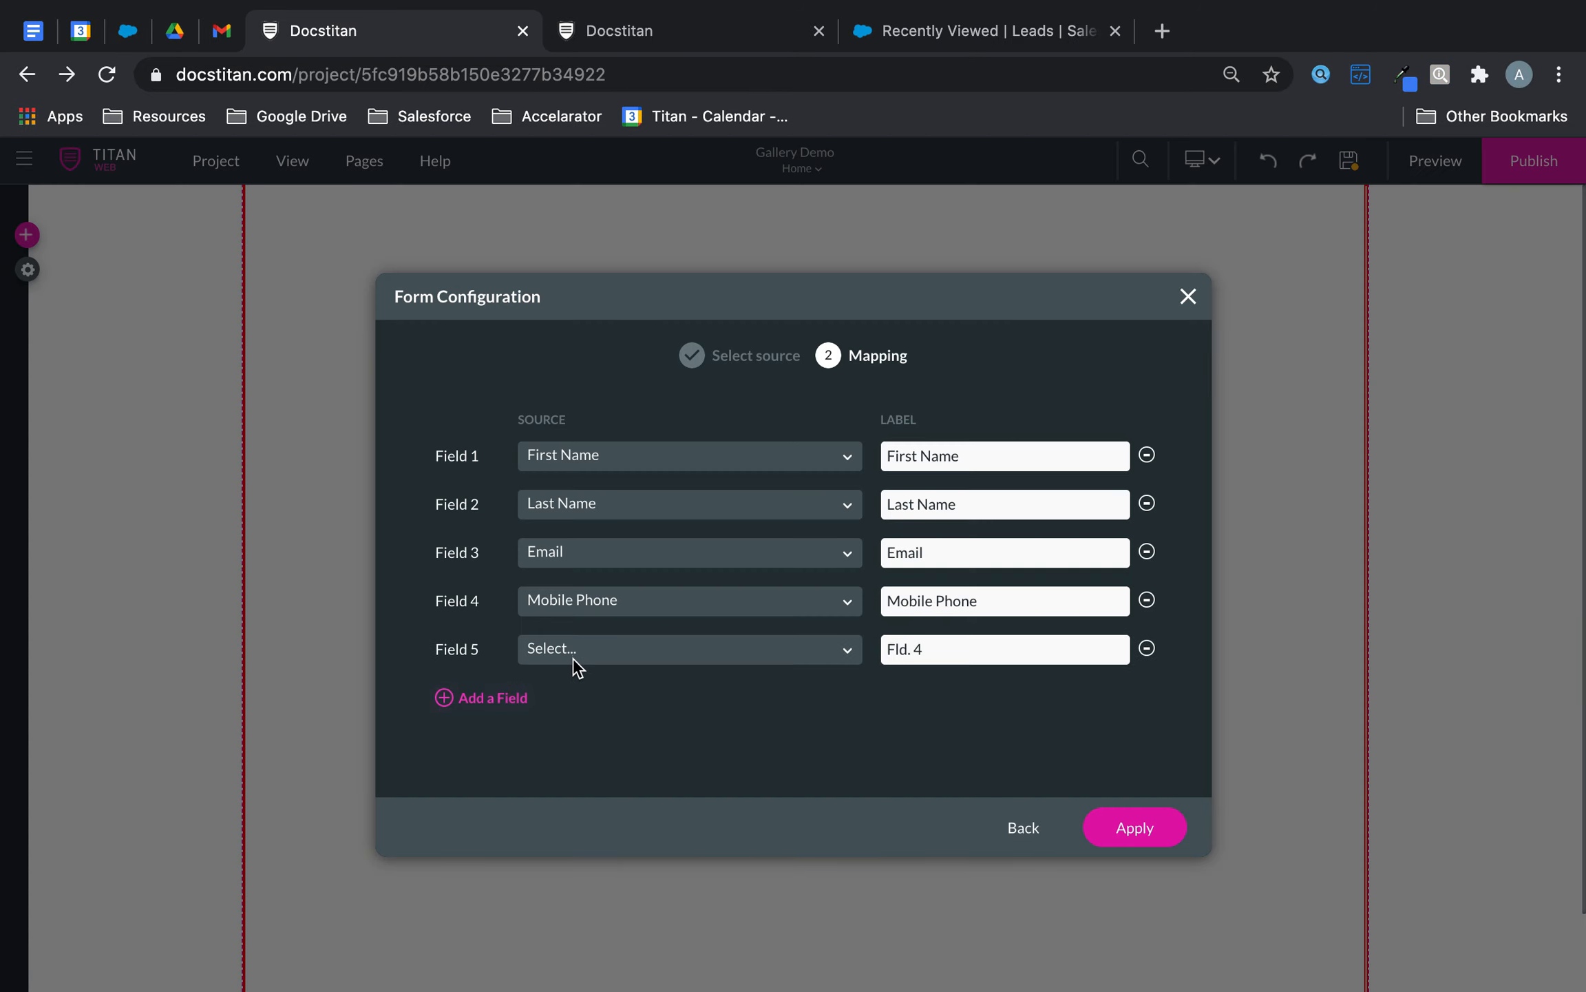
pyautogui.click(572, 657)
pyautogui.write('coma')
pyautogui.press('BackSpace')
pyautogui.click(707, 685)
pyautogui.click(1150, 814)
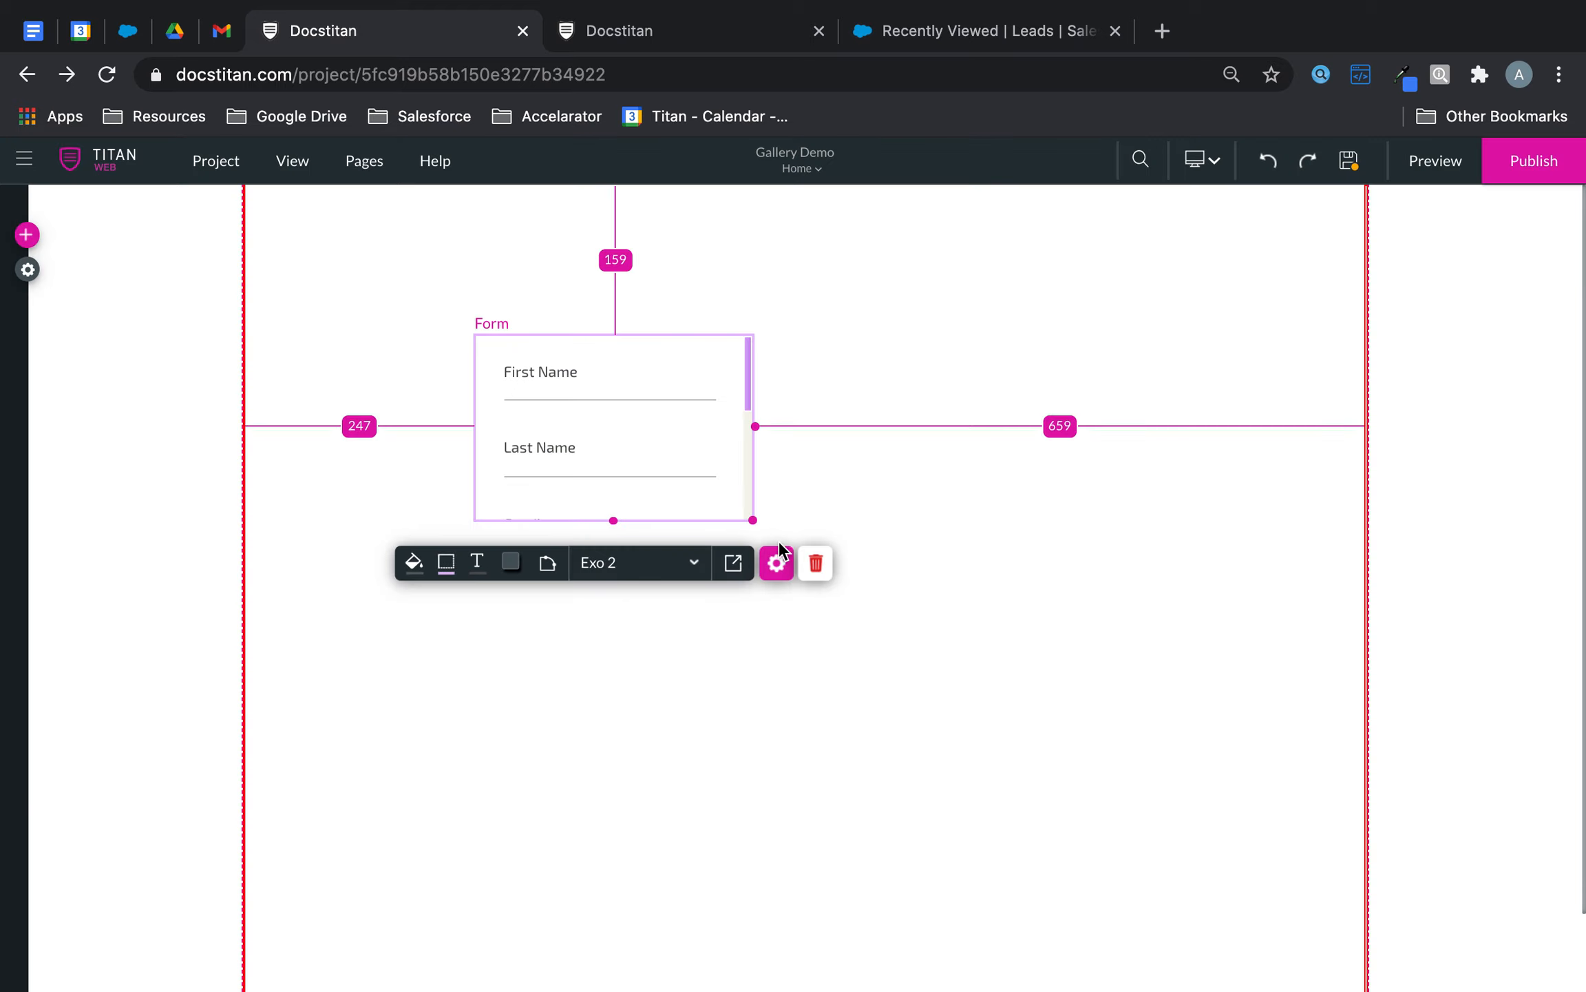
# Enlarge the form to show all five fields and the Save button, and move it to about 168 from the left border and 76 from the top
pyautogui.moveTo(756, 523); pyautogui.dragTo(1290, 838)
pyautogui.moveTo(1050, 704); pyautogui.dragTo(976, 626)
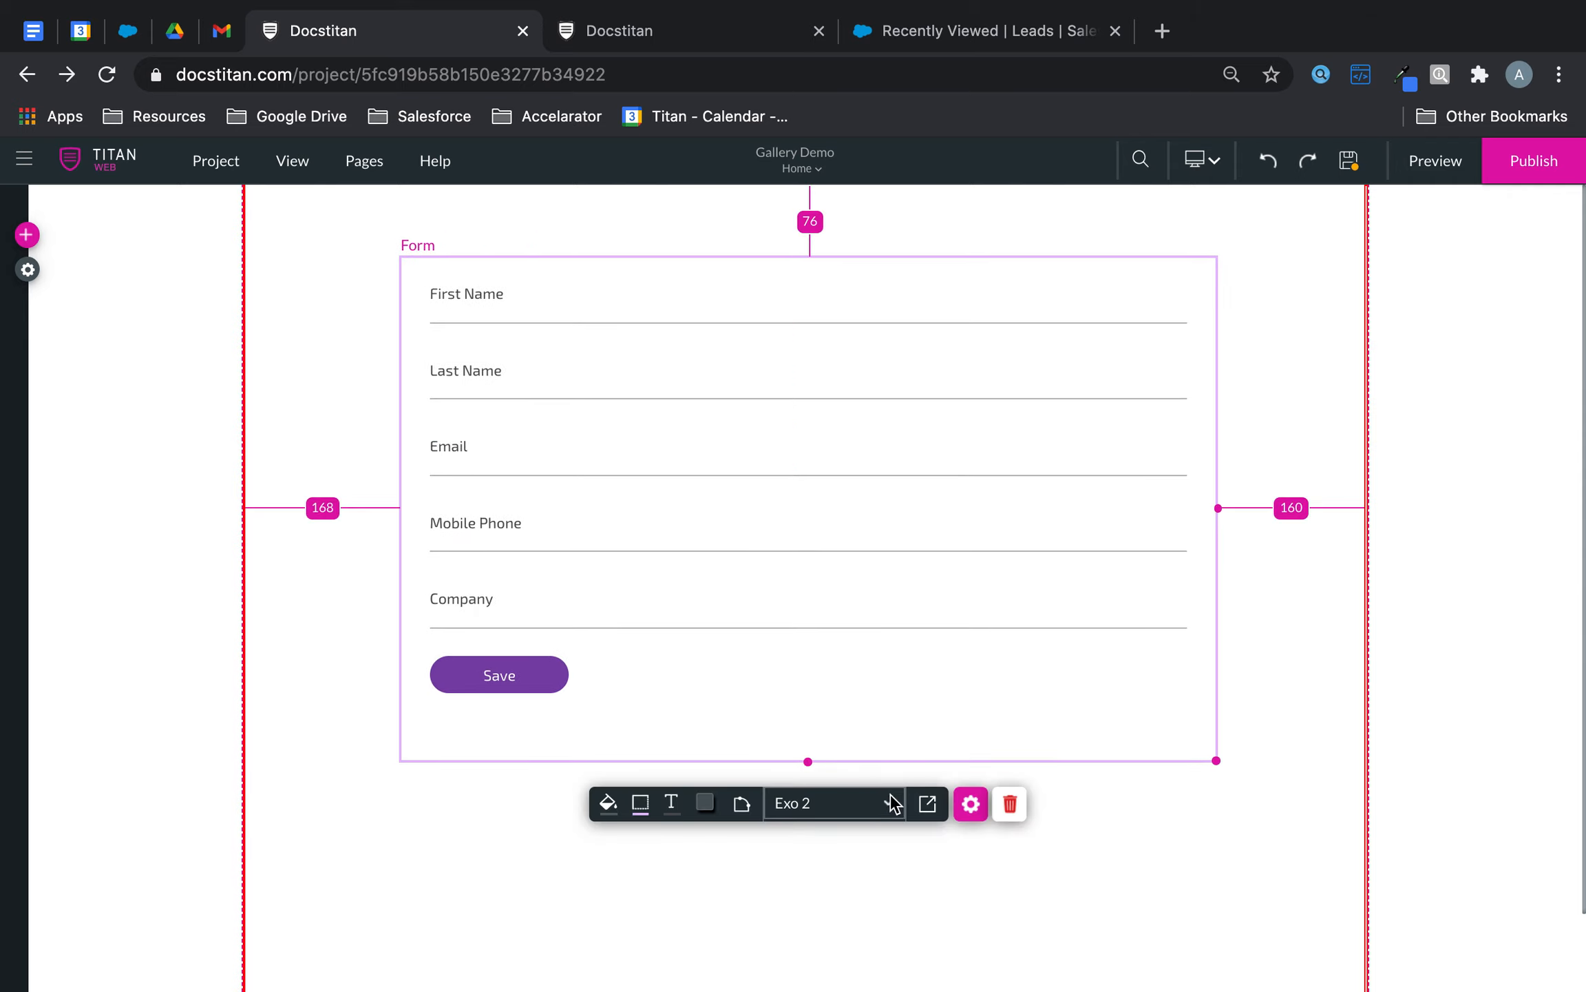
# In the form's Lead push integration, search the field mapping for "stat" and set the Status field's source to Other
pyautogui.click(972, 804)
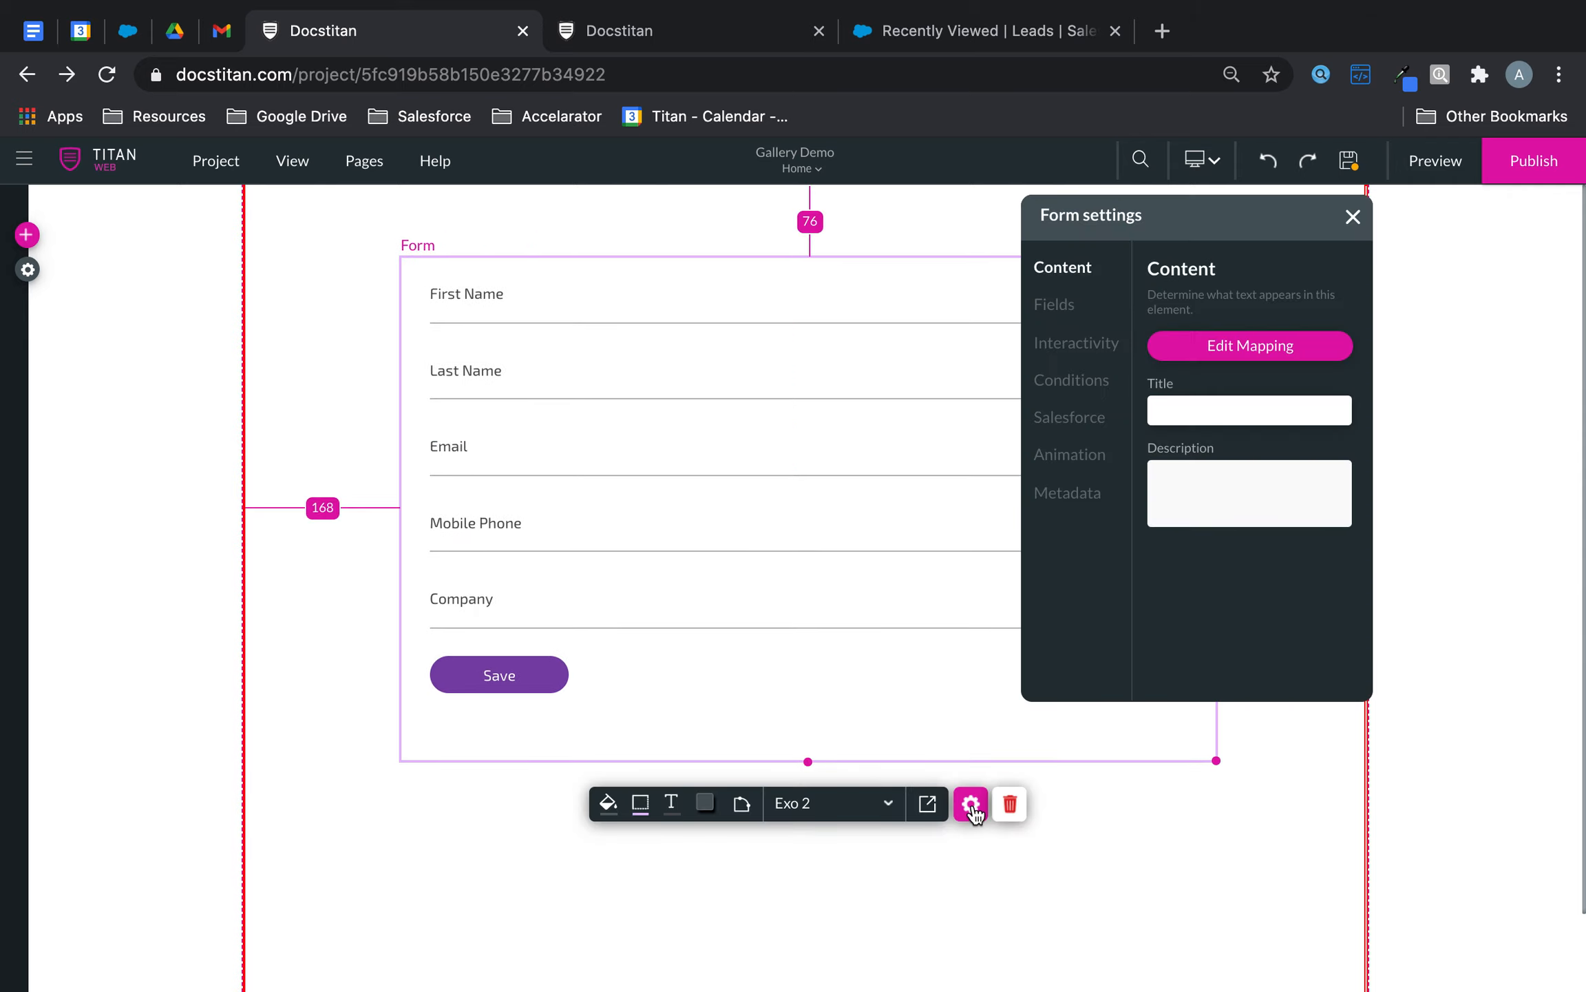
pyautogui.click(1080, 423)
pyautogui.click(1349, 355)
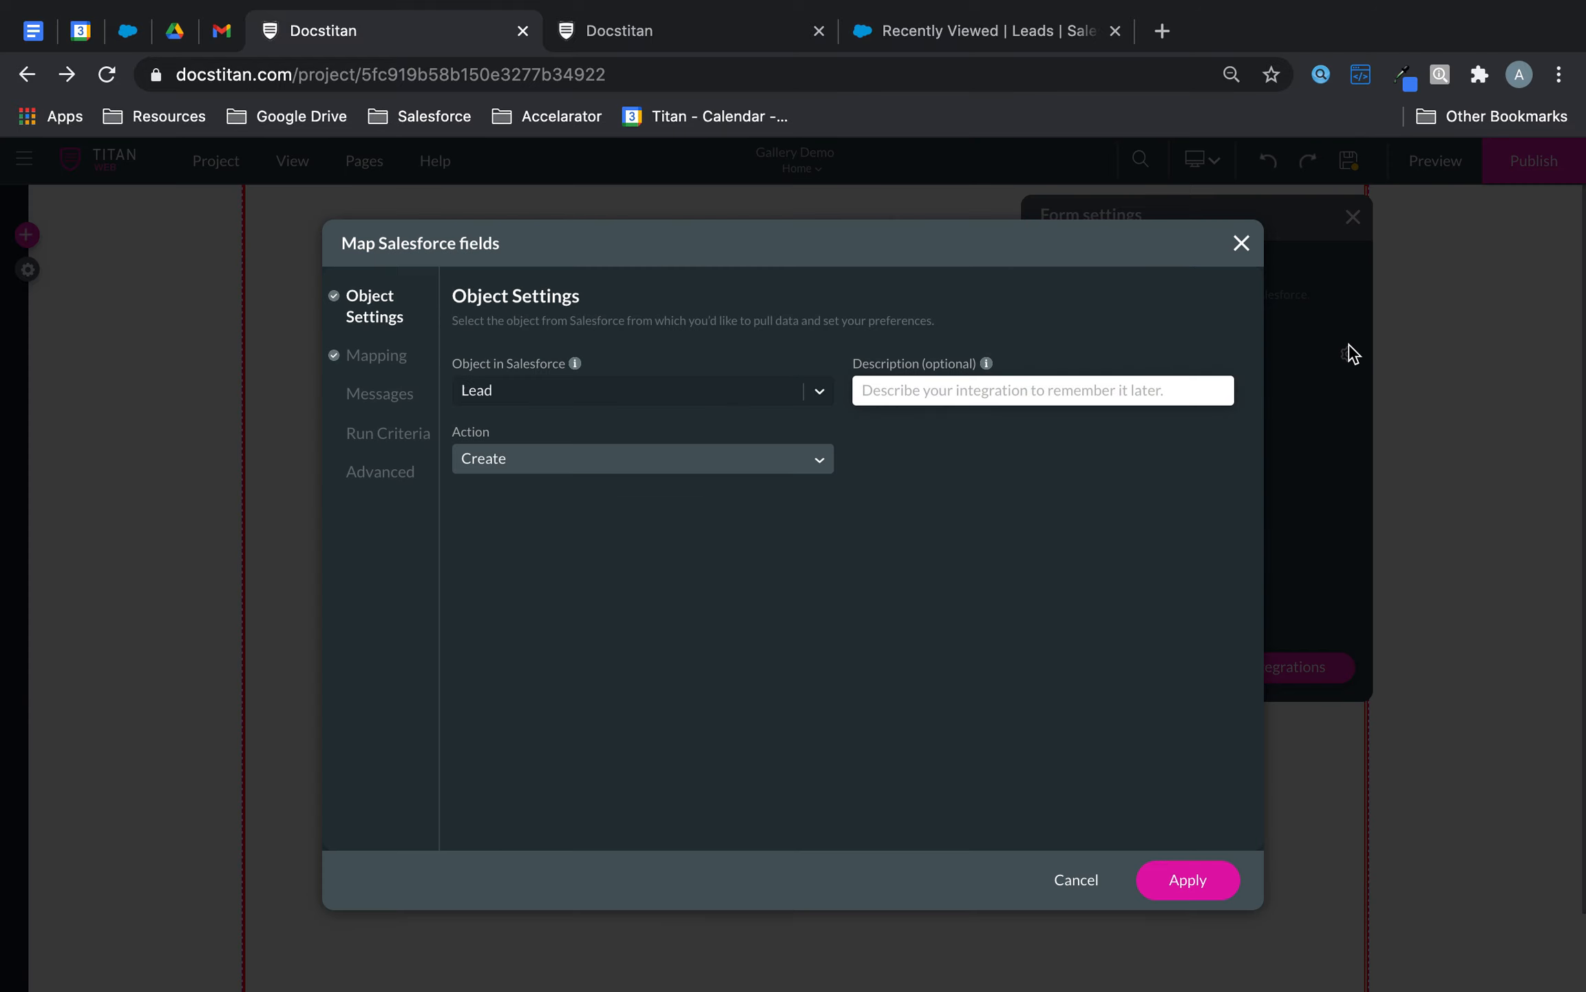
pyautogui.click(378, 374)
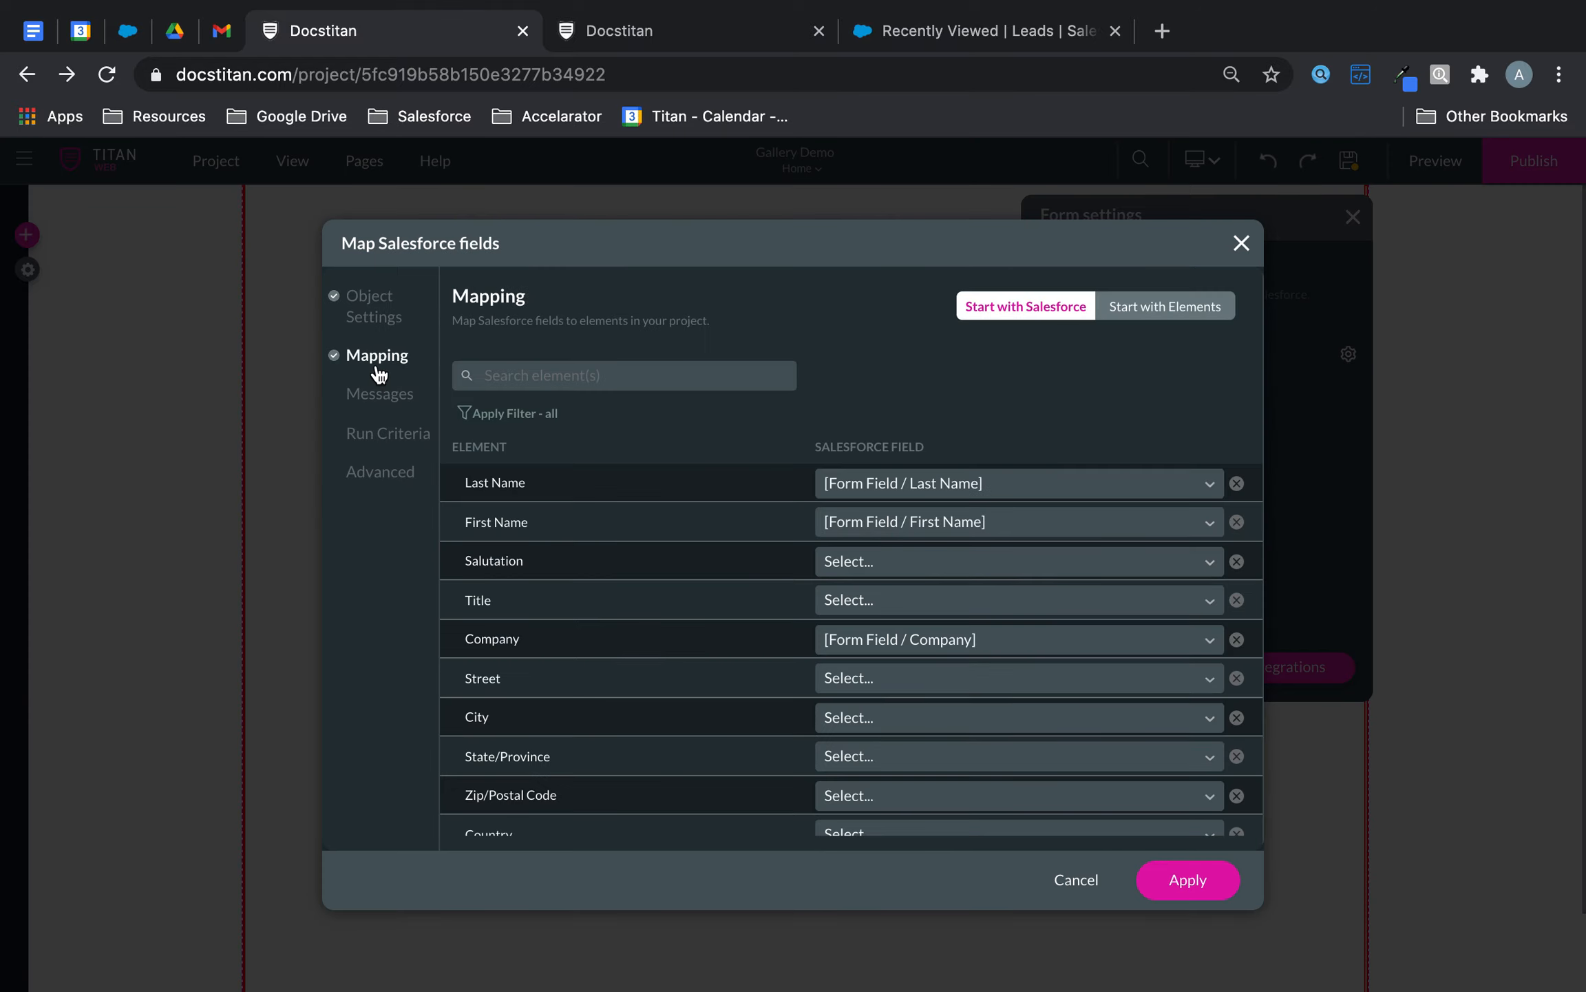
pyautogui.write('stat')
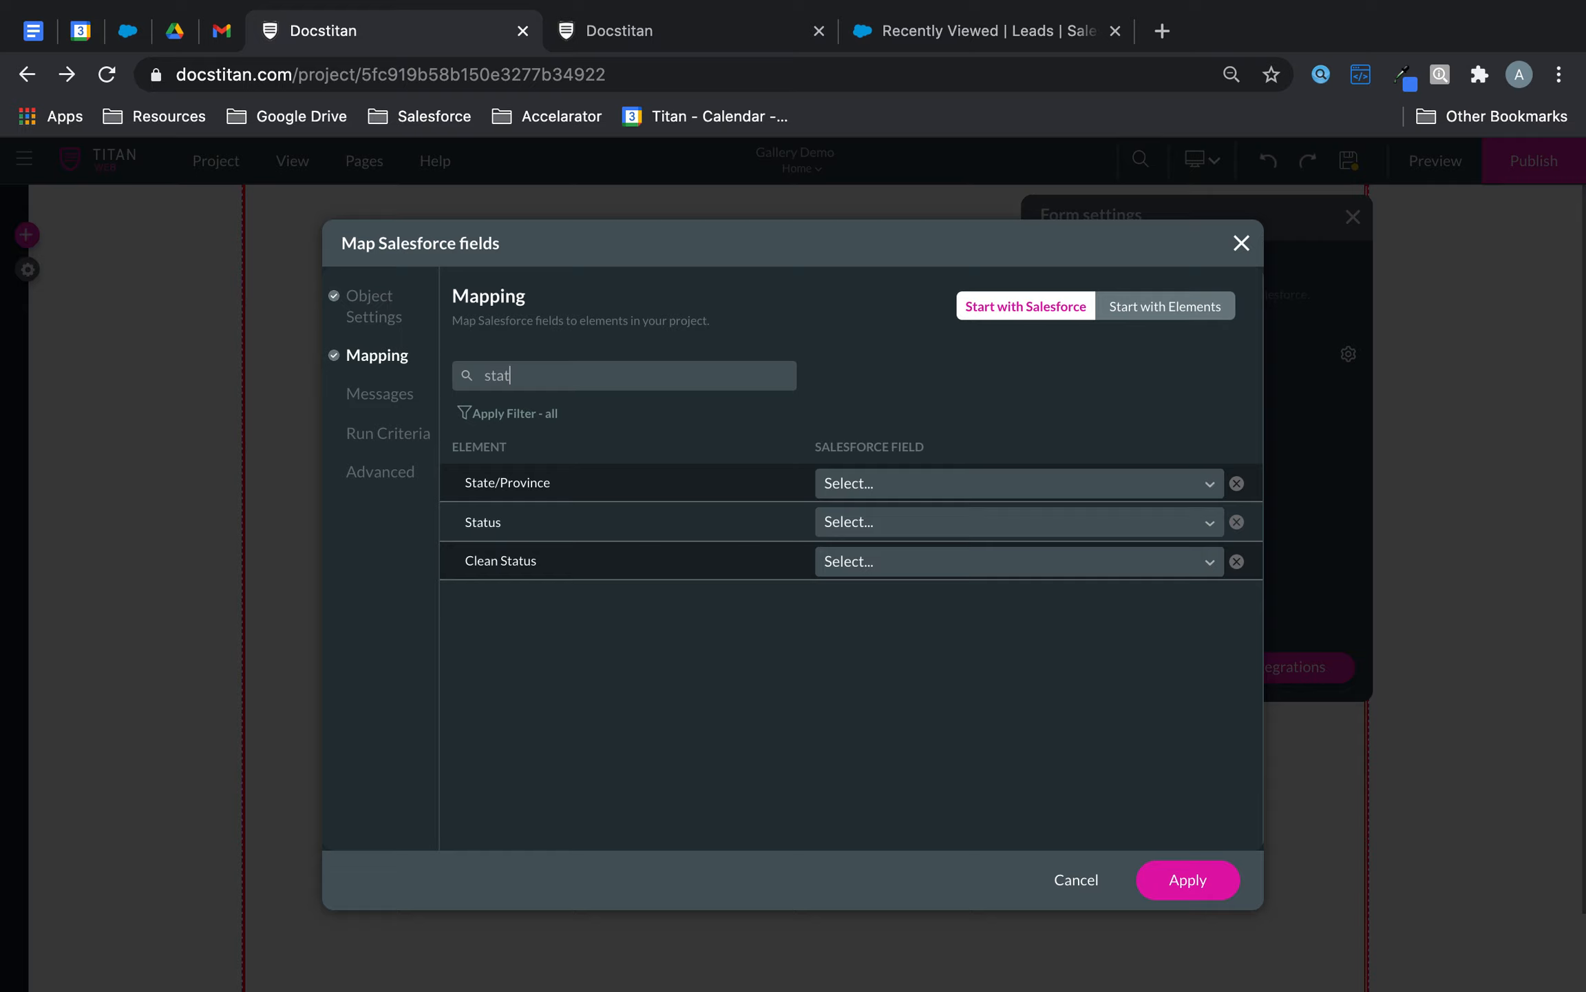
pyautogui.click(862, 527)
pyautogui.write('other')
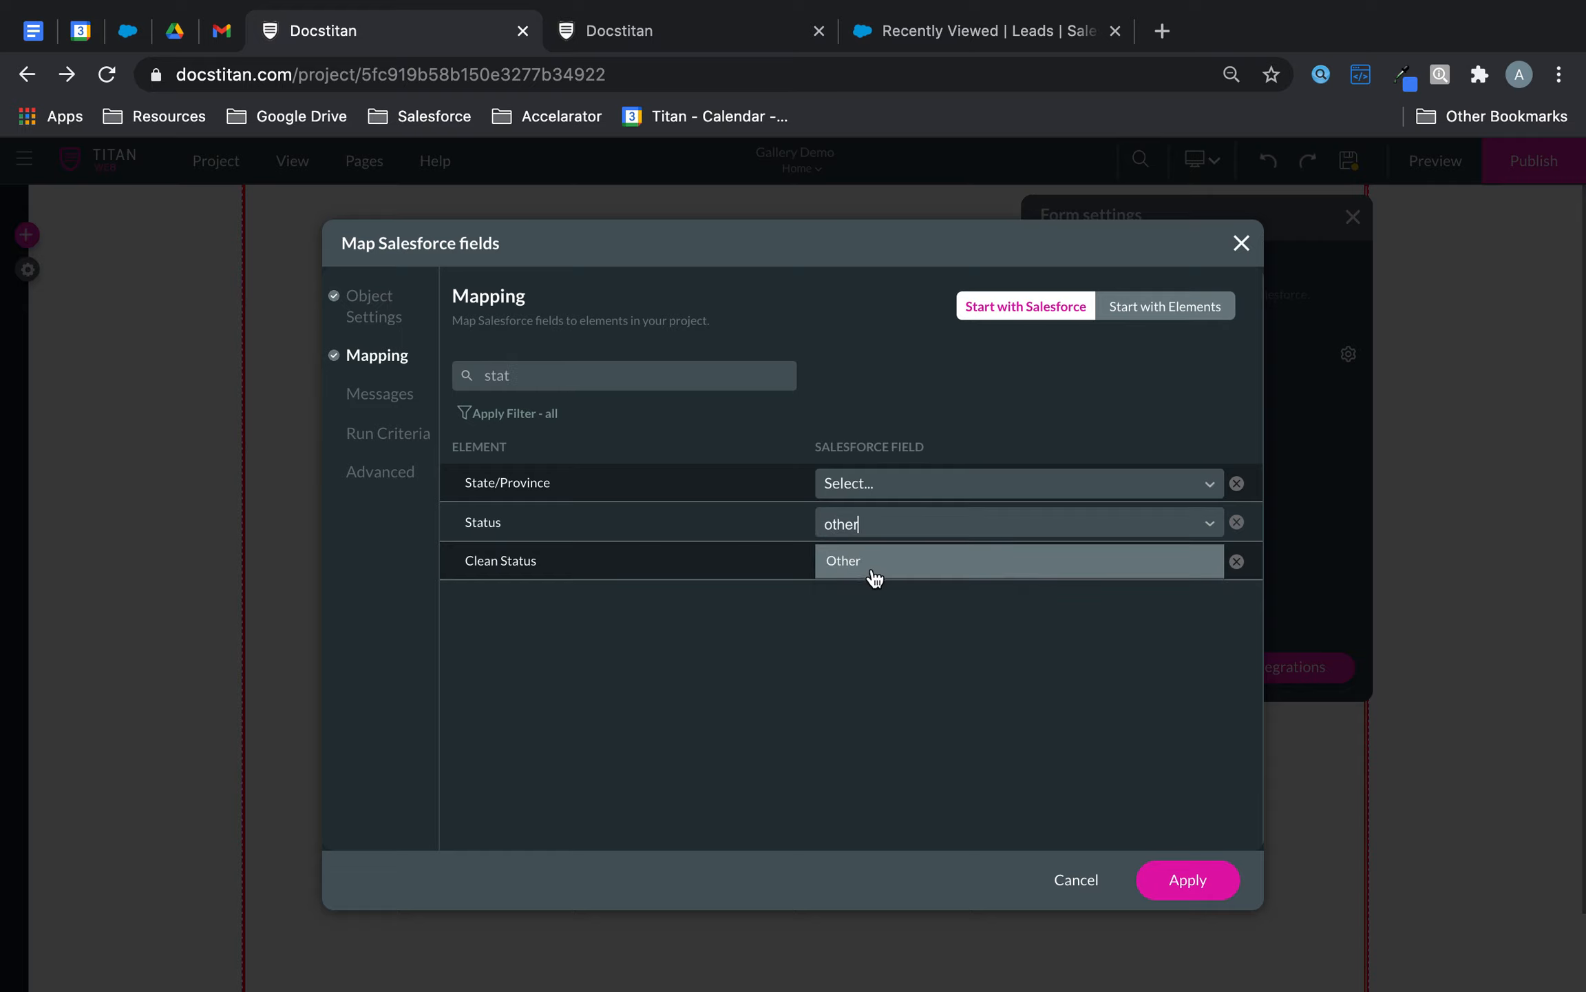
pyautogui.click(873, 572)
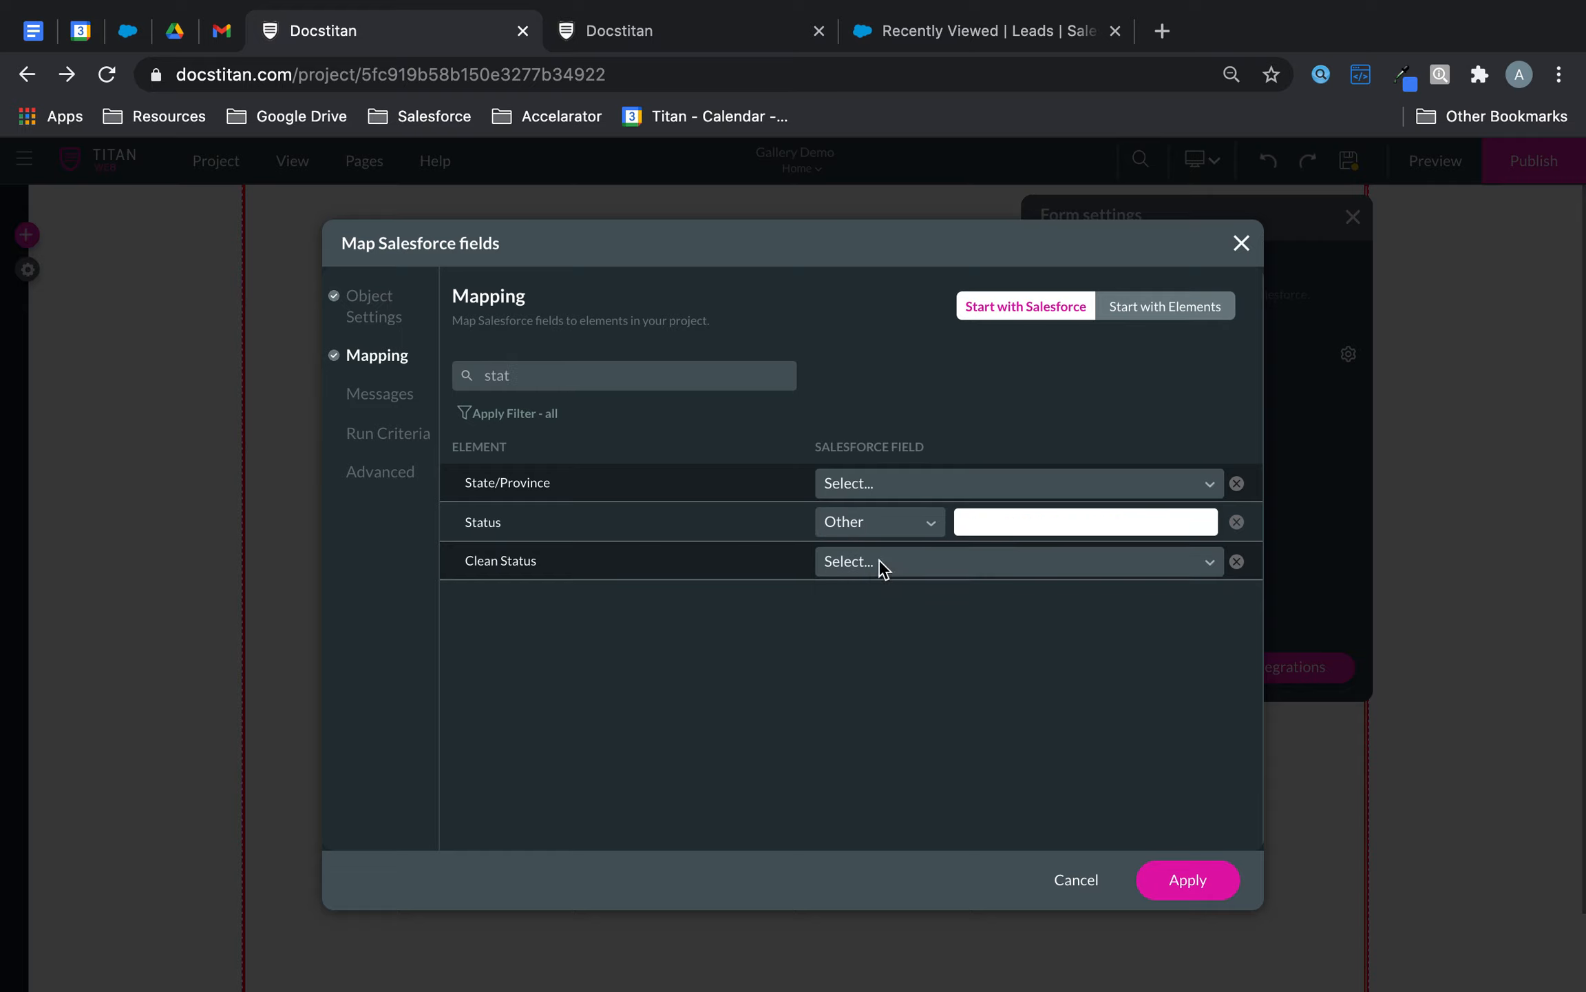
# Copy "Open - Not Contacted" from the Salesforce leads list into the Status mapping value, apply the mapping, and close the integration and form settings
pyautogui.click(964, 31)
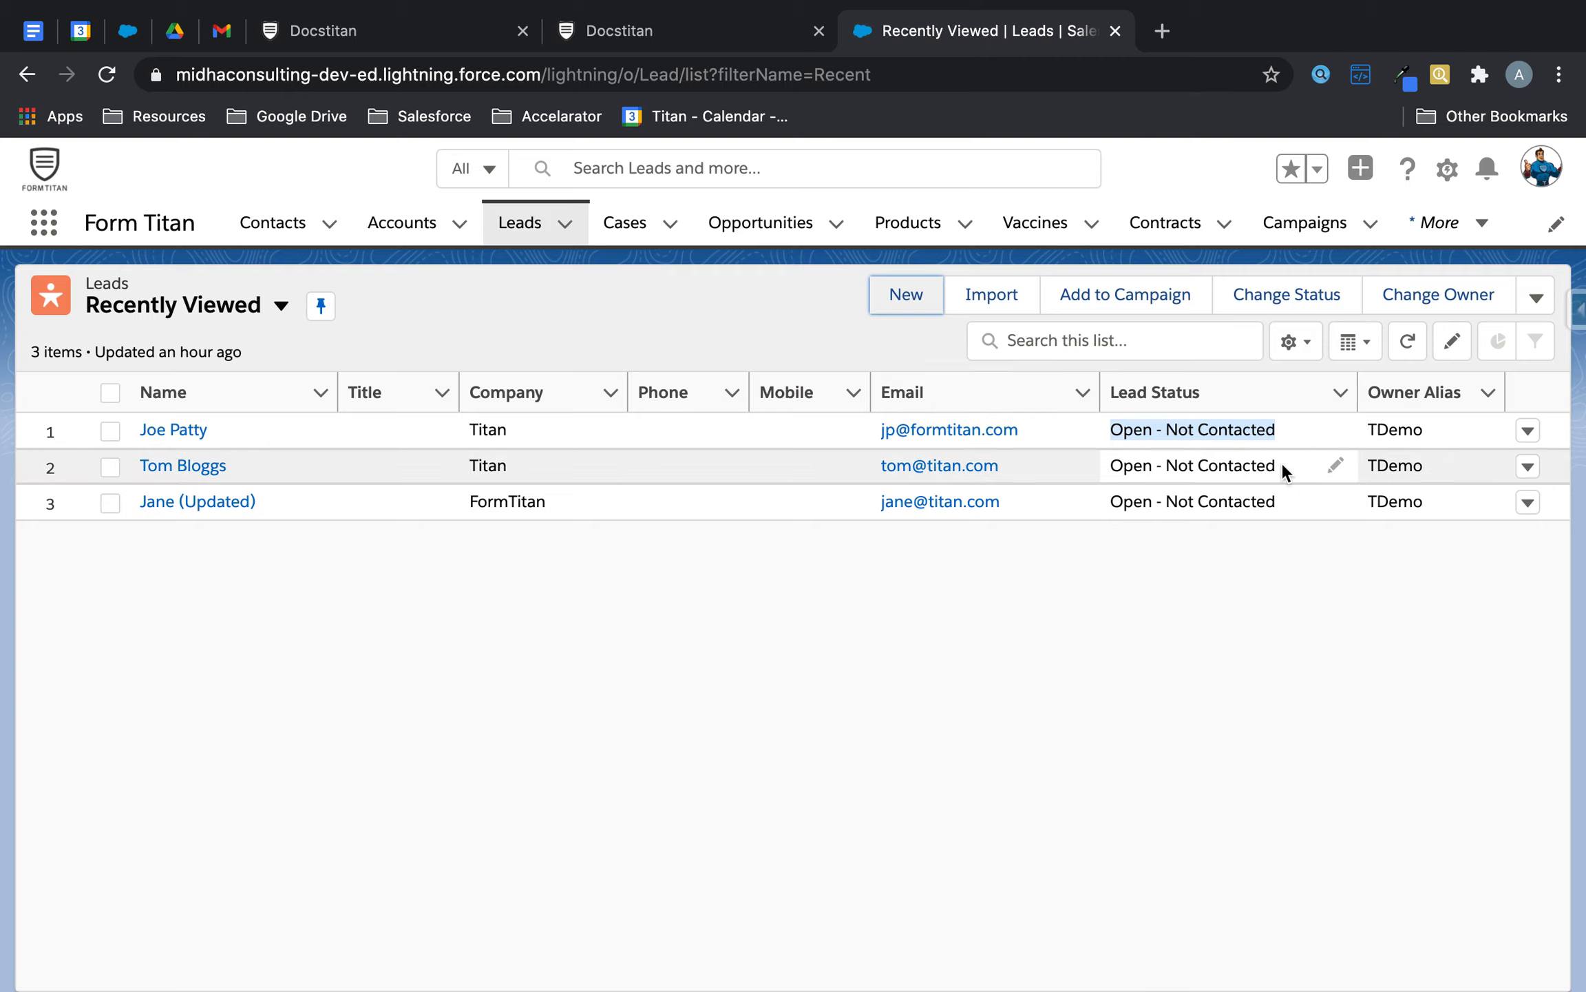
pyautogui.click(1107, 475)
pyautogui.moveTo(1112, 464); pyautogui.dragTo(1277, 466)
pyautogui.press('super+c')
pyautogui.click(390, 26)
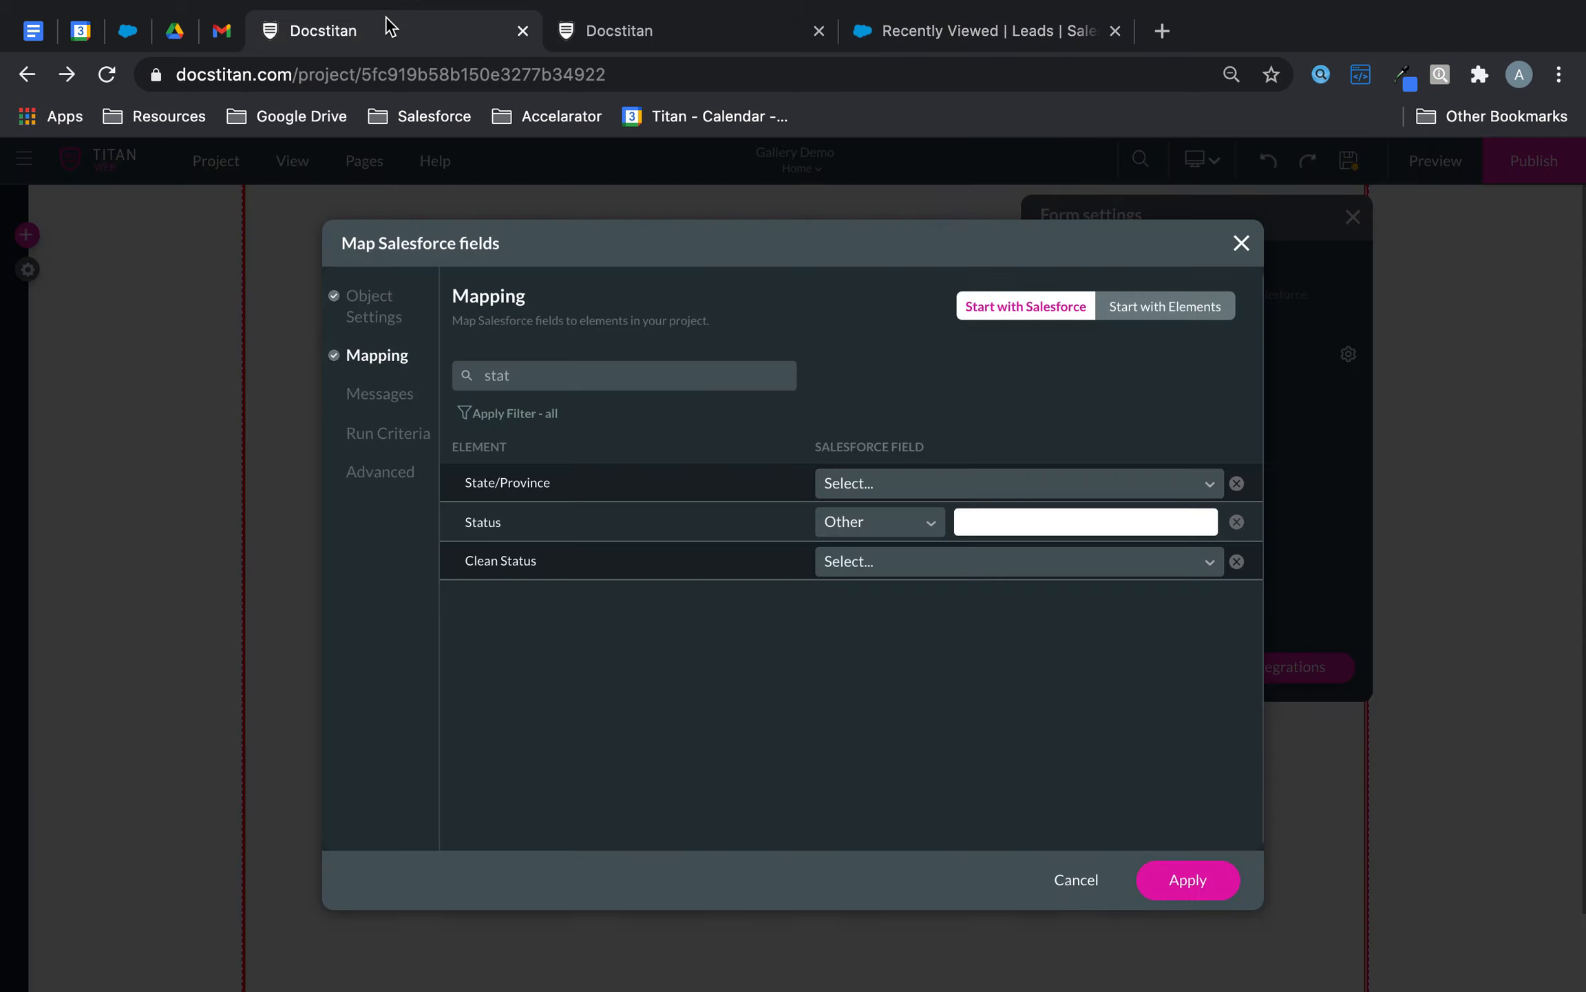
pyautogui.press('super+v')
pyautogui.click(1200, 875)
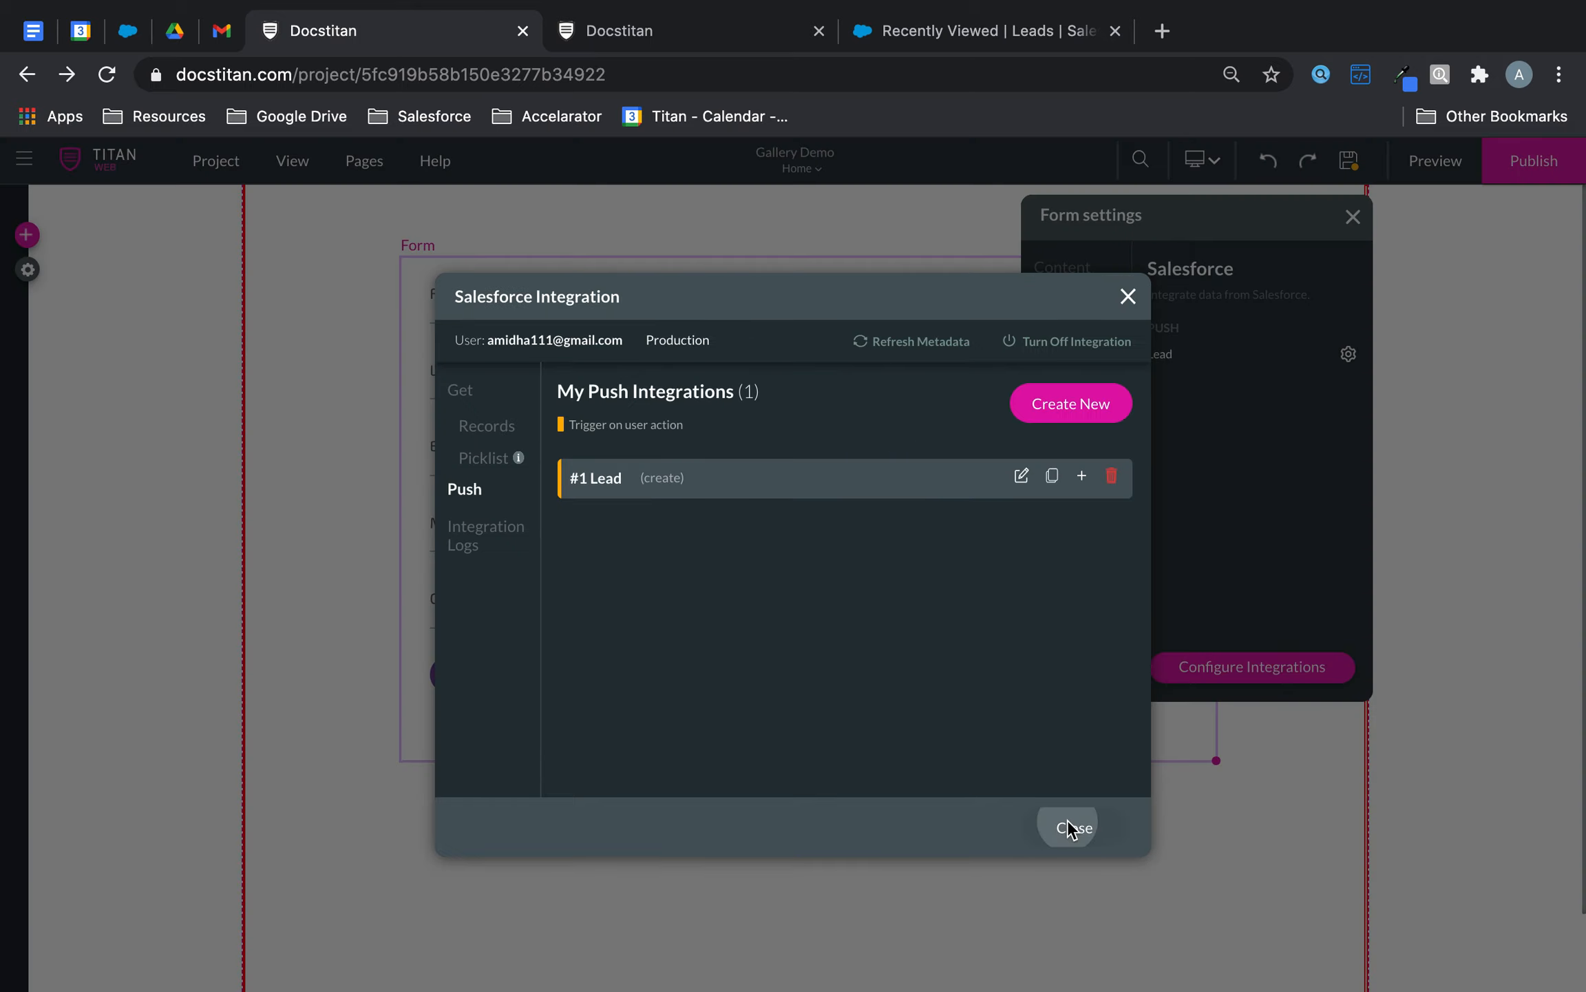
pyautogui.click(1069, 826)
pyautogui.click(1354, 216)
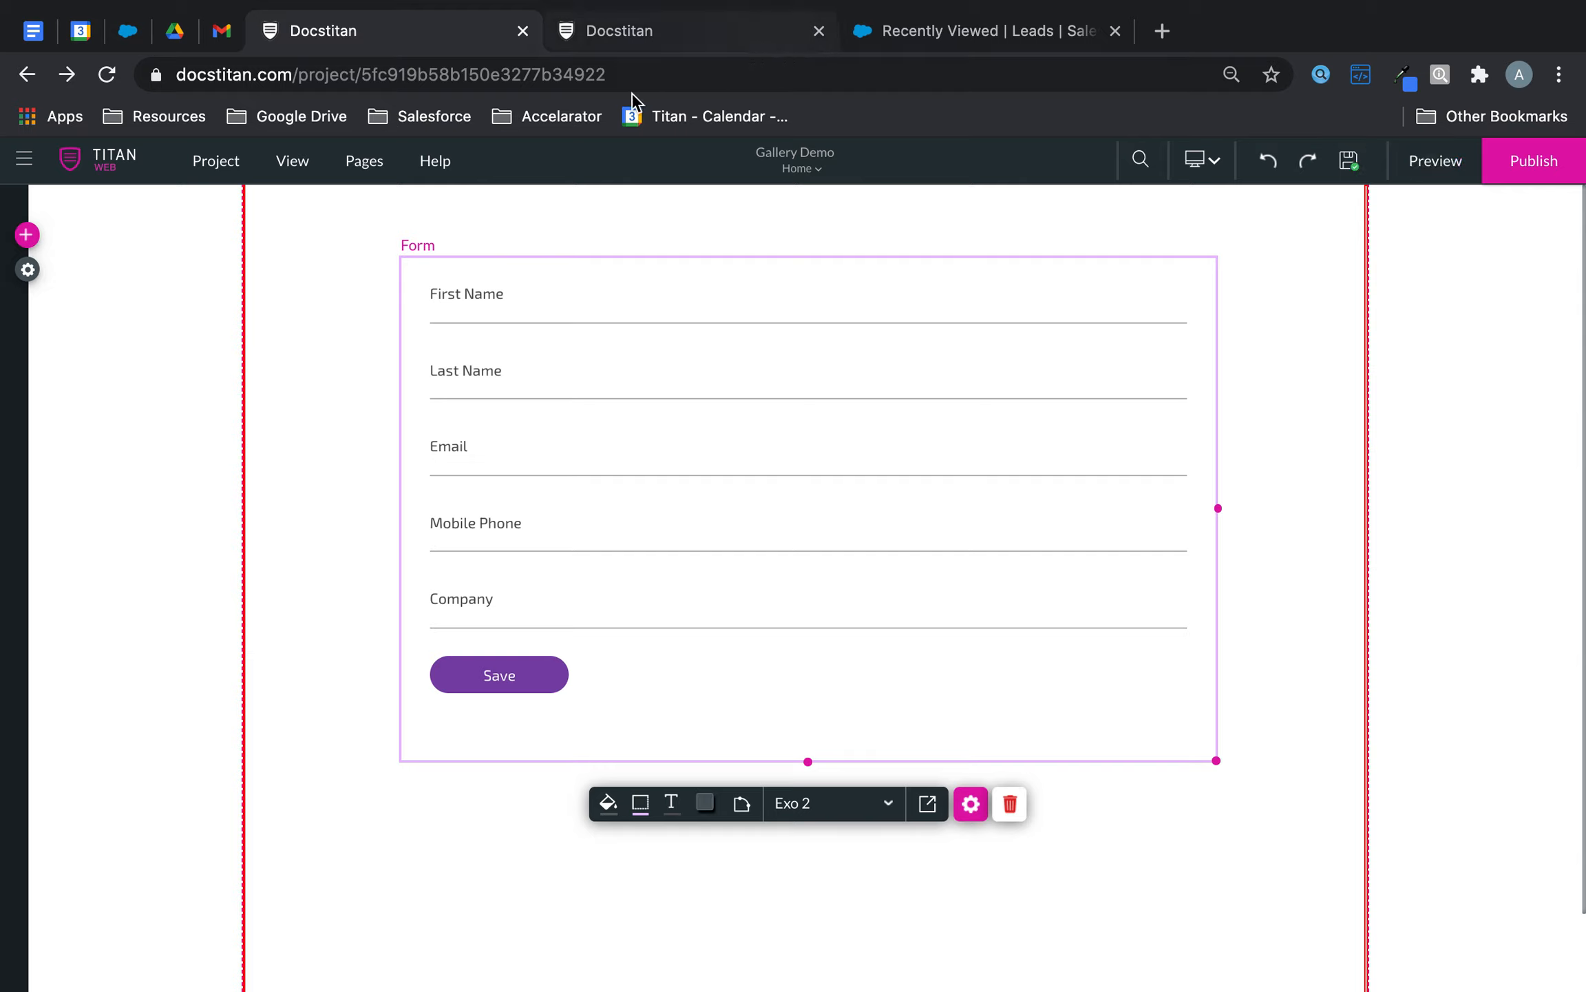
# Publish the Gallery Demo project and launch the published site
pyautogui.click(1514, 160)
pyautogui.click(793, 507)
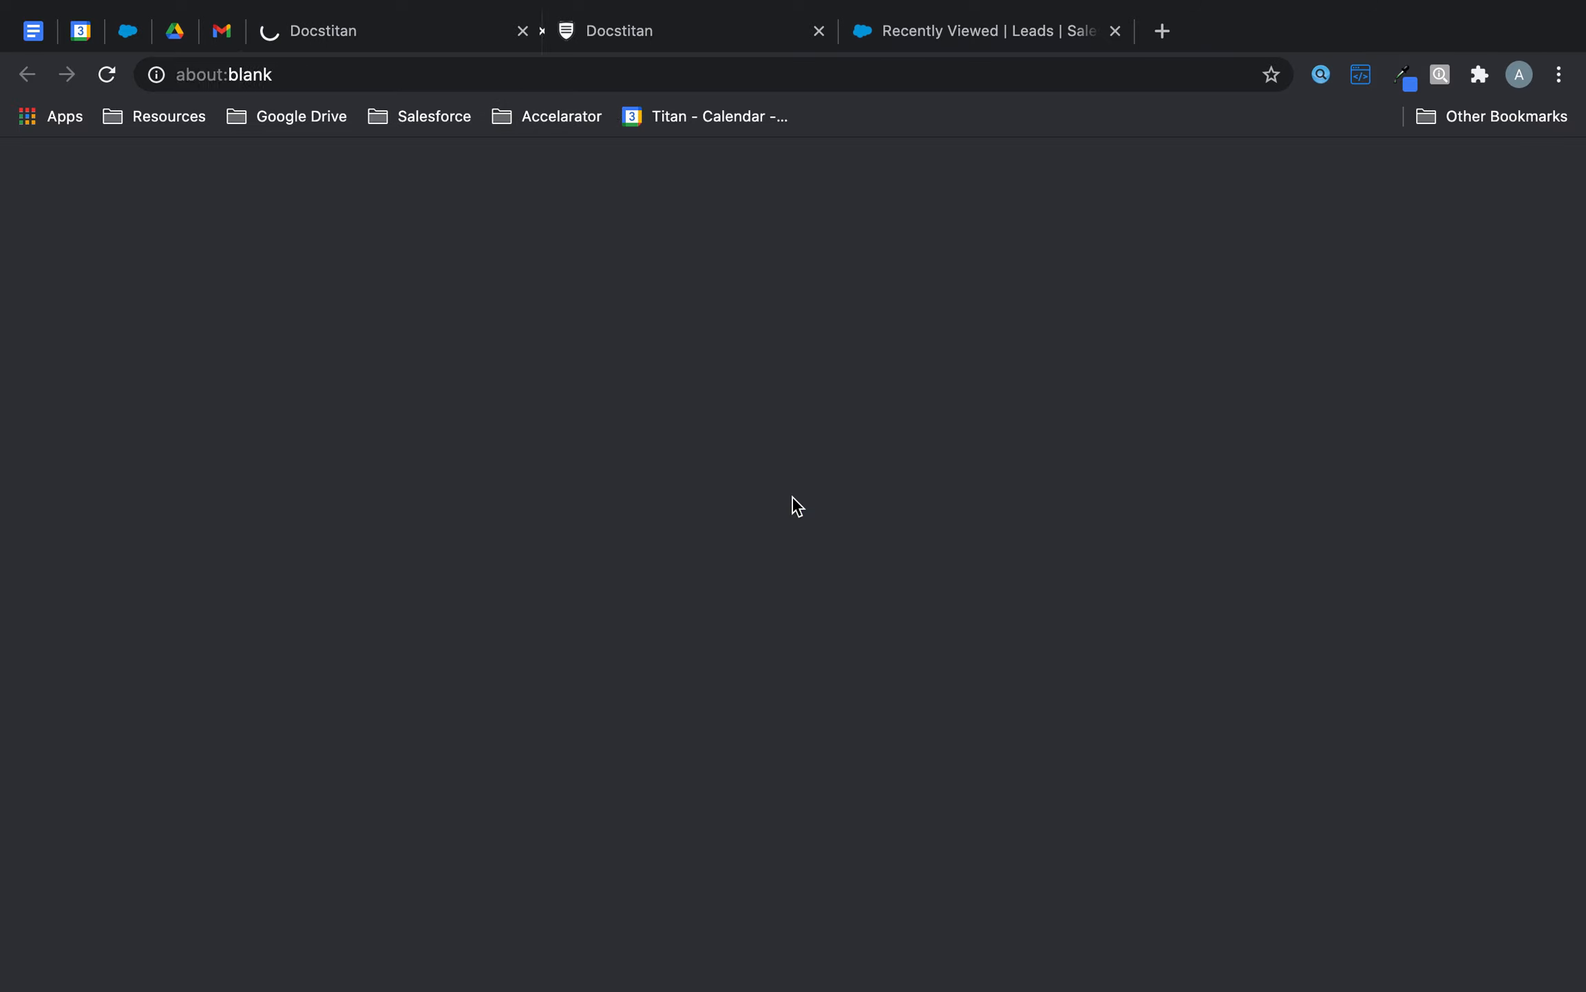
pyautogui.click(425, 32)
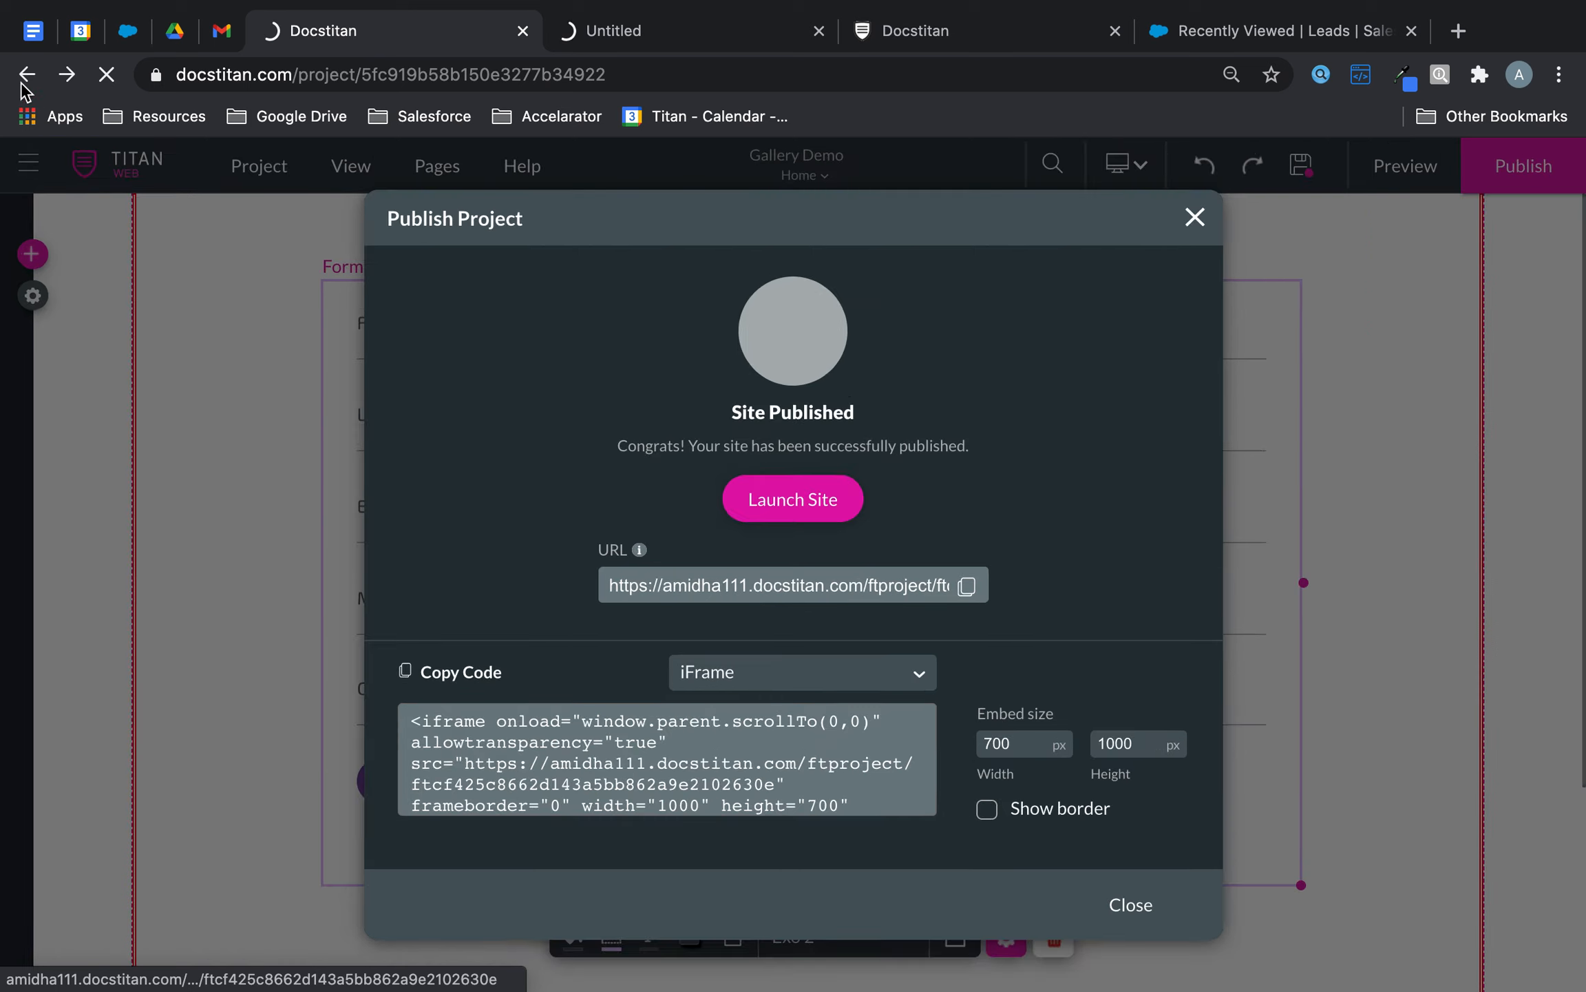
pyautogui.click(22, 81)
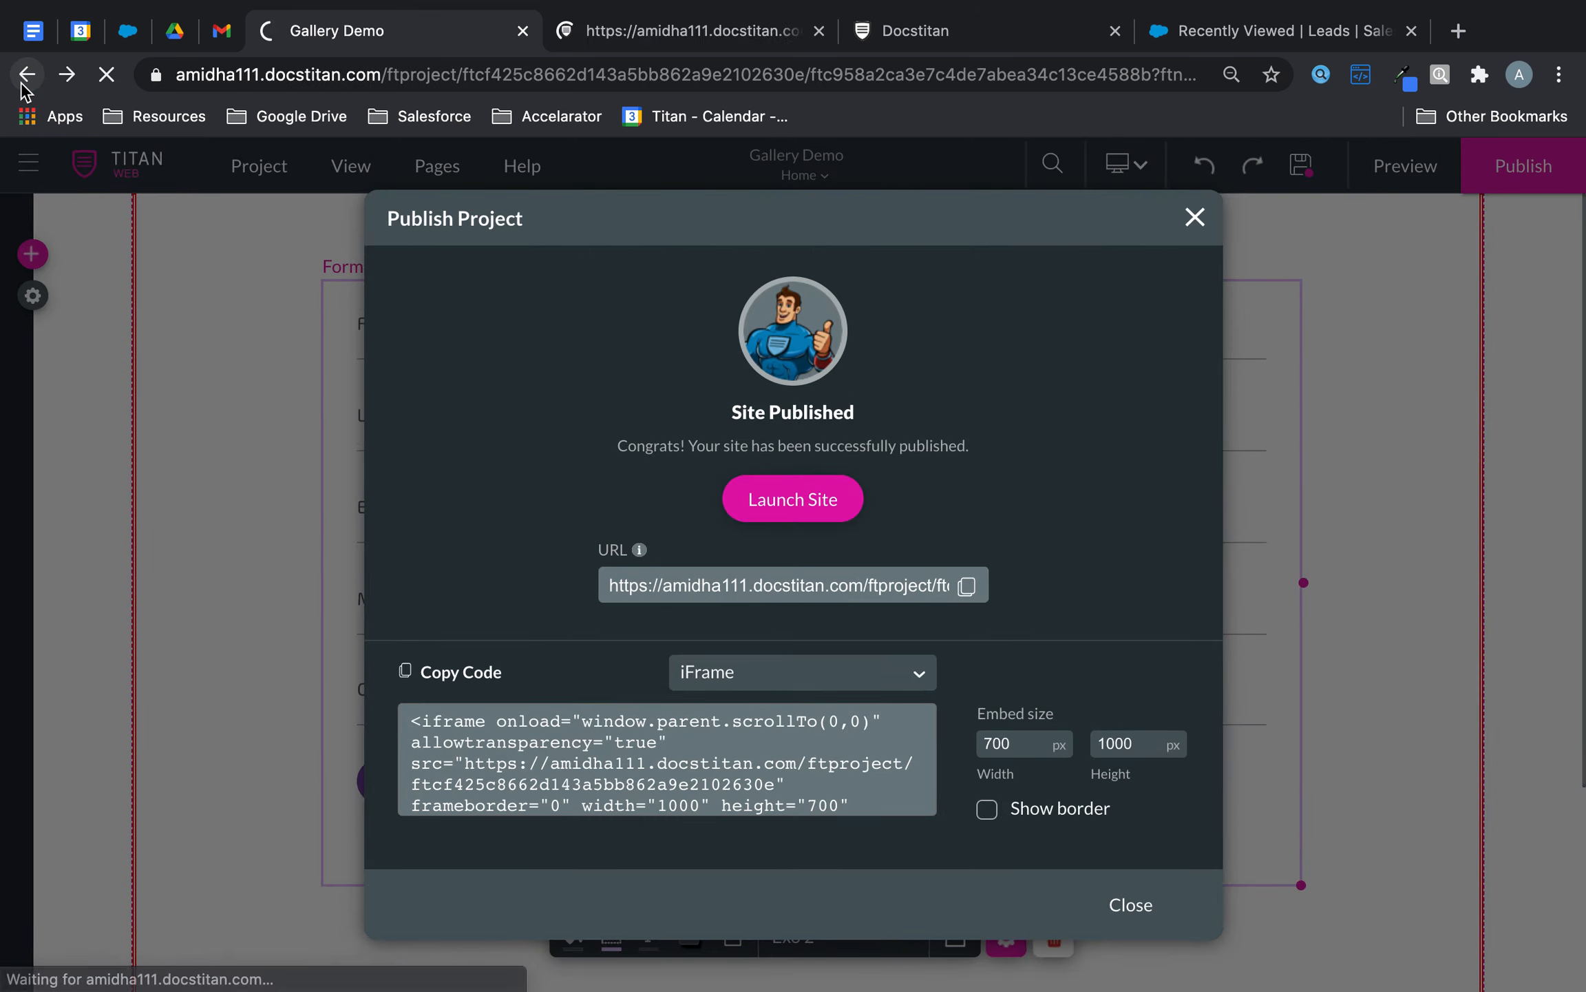
pyautogui.click(671, 30)
pyautogui.click(639, 286)
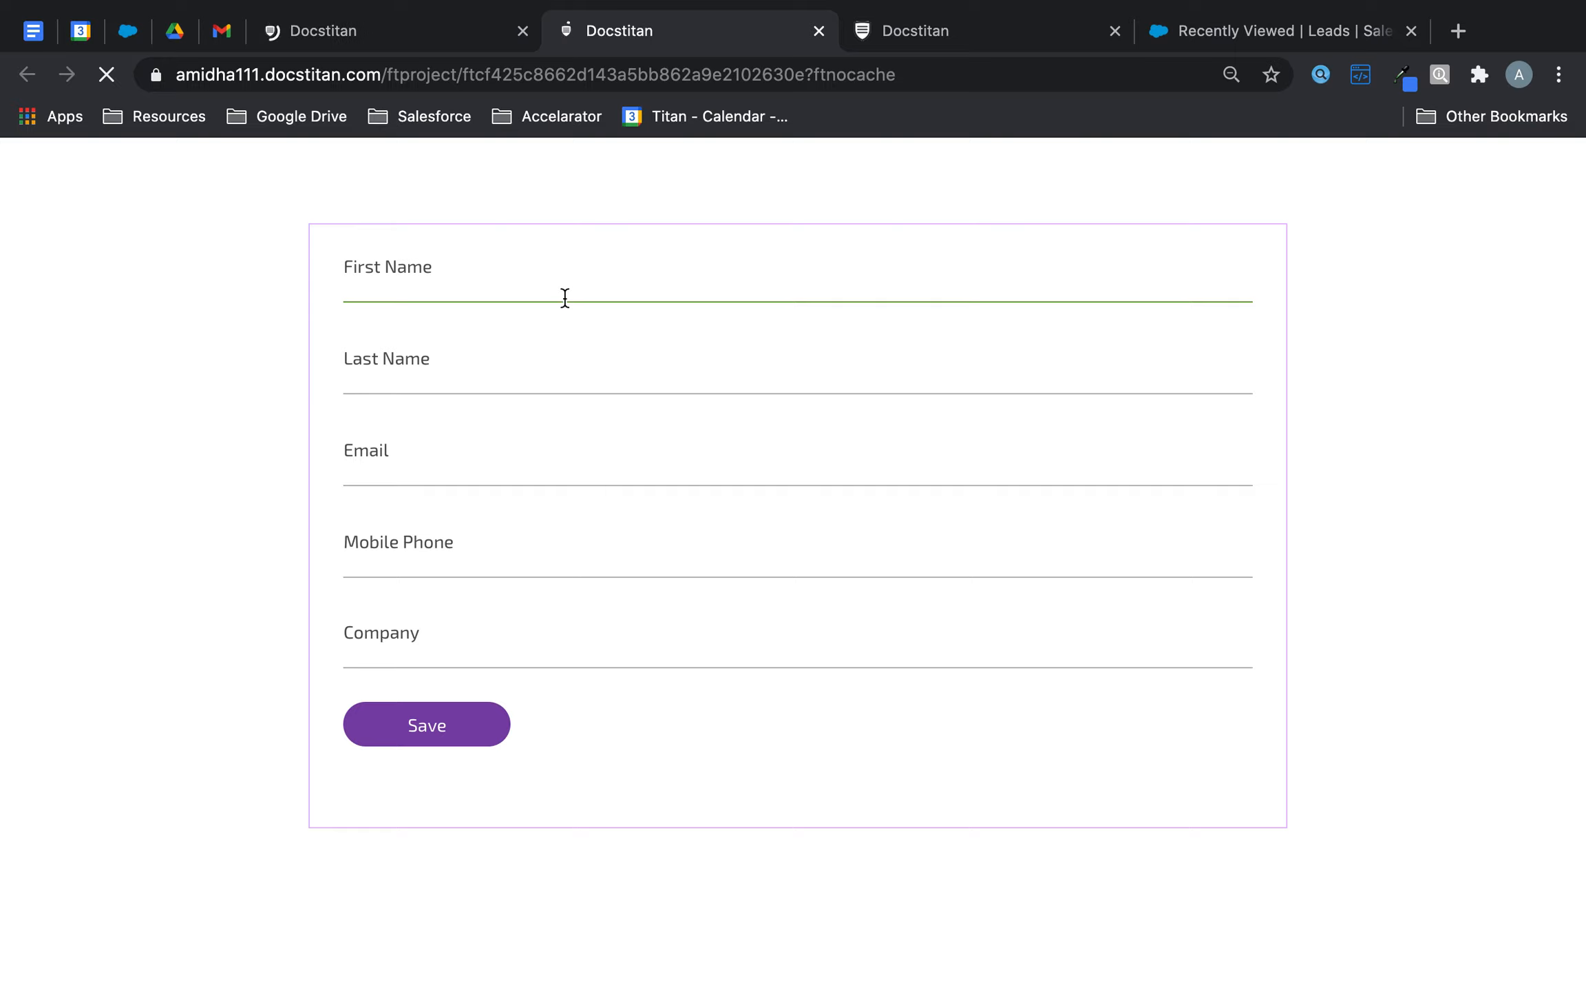
pyautogui.write('Tit')
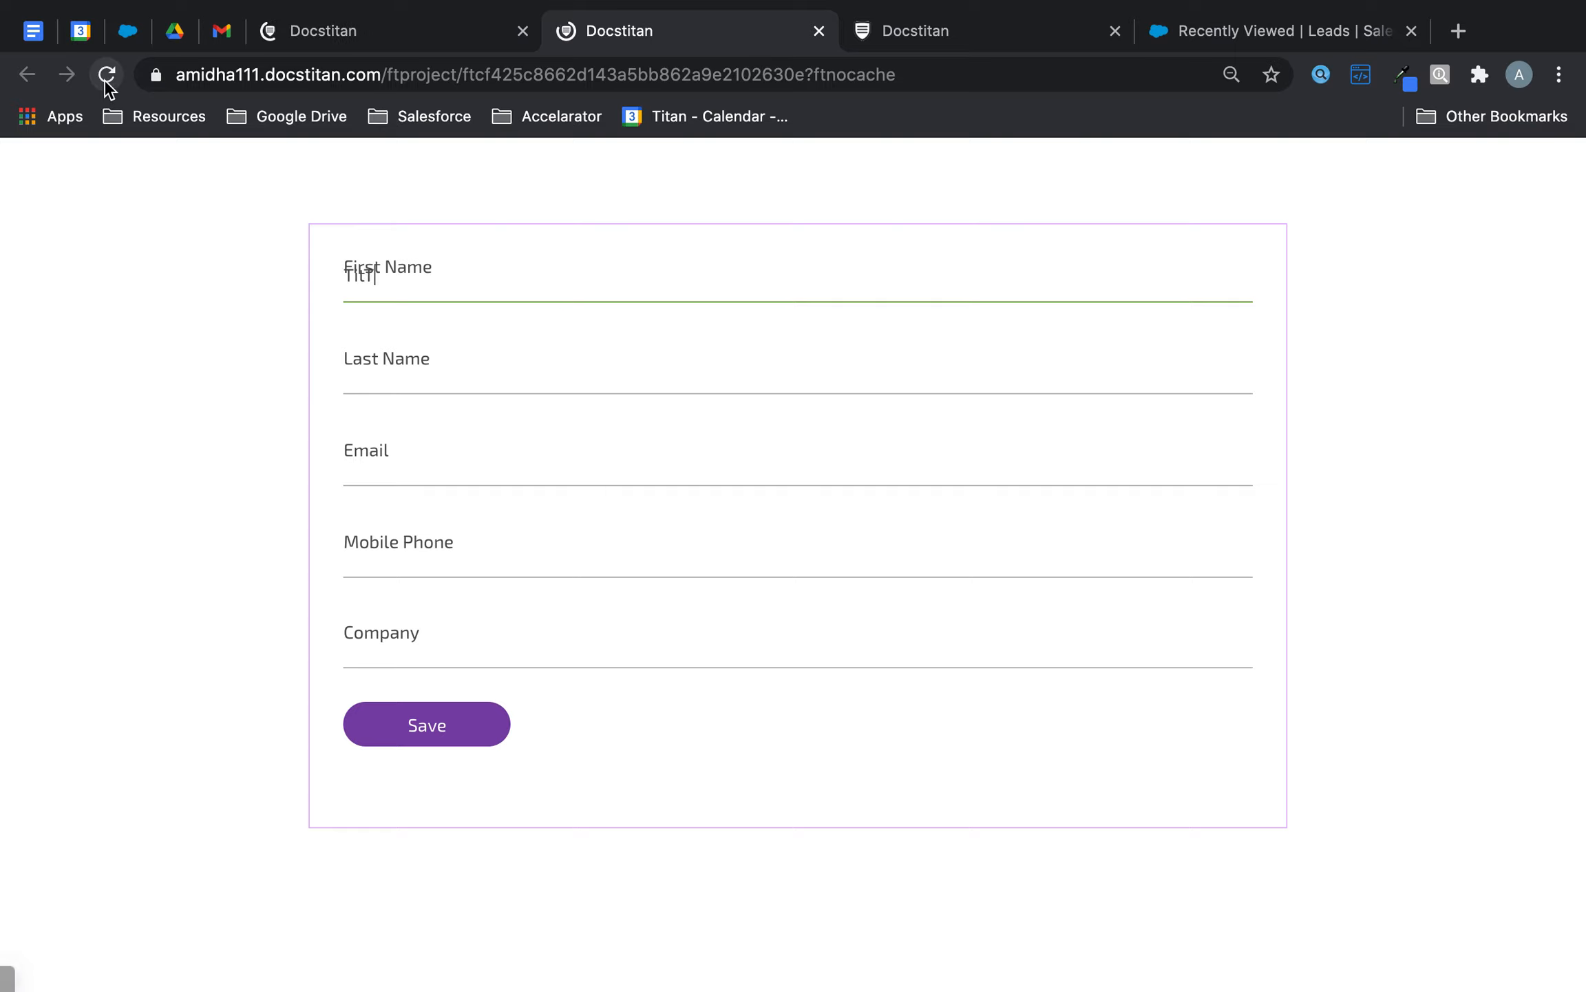
pyautogui.click(107, 75)
# Fill in the lead's first name, last name, email and mobile phone on the published form, set Company to Titan, and save
pyautogui.click(410, 286)
pyautogui.click(406, 355)
pyautogui.write('Web')
pyautogui.click(392, 448)
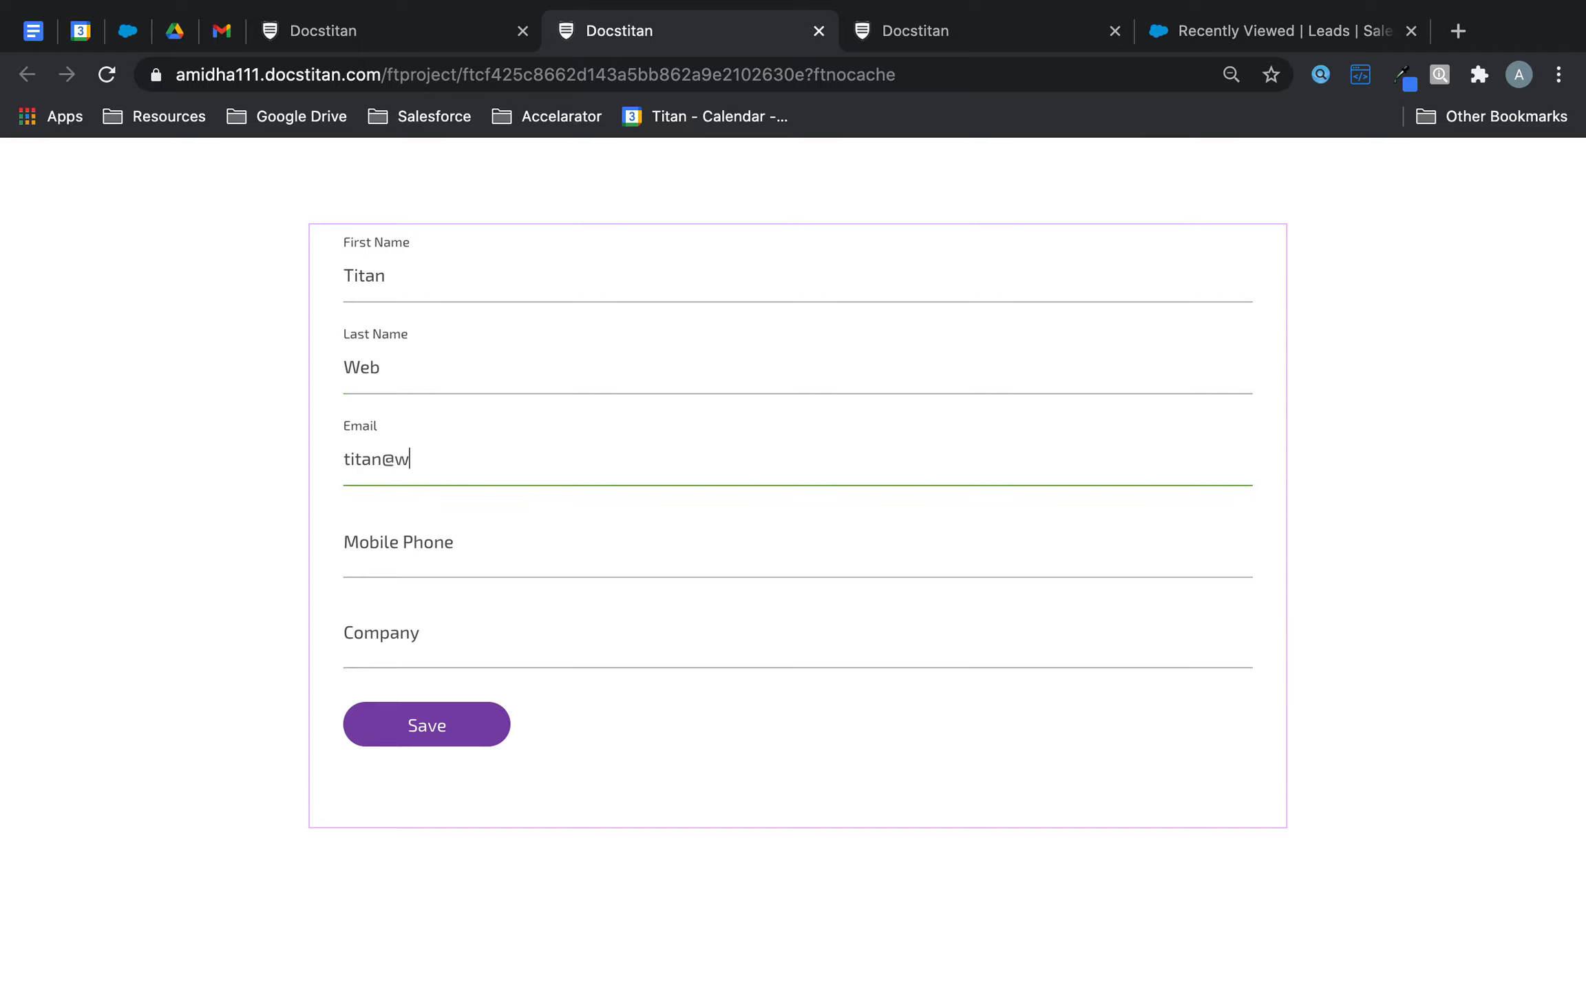
pyautogui.click(383, 548)
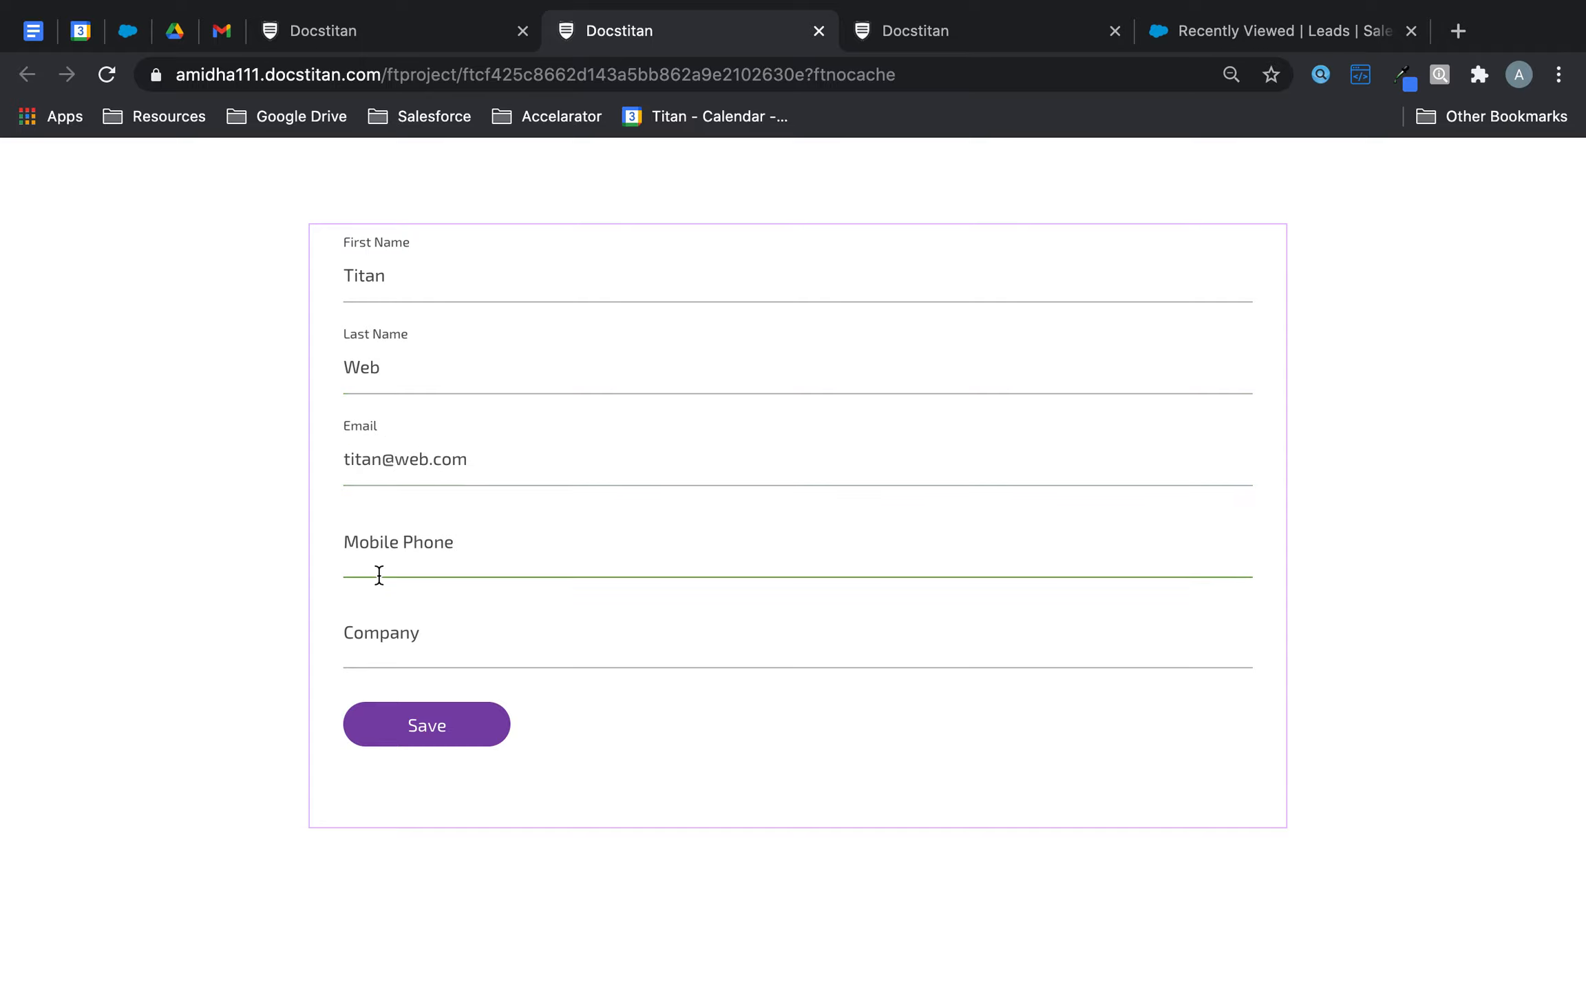
pyautogui.write('12345678')
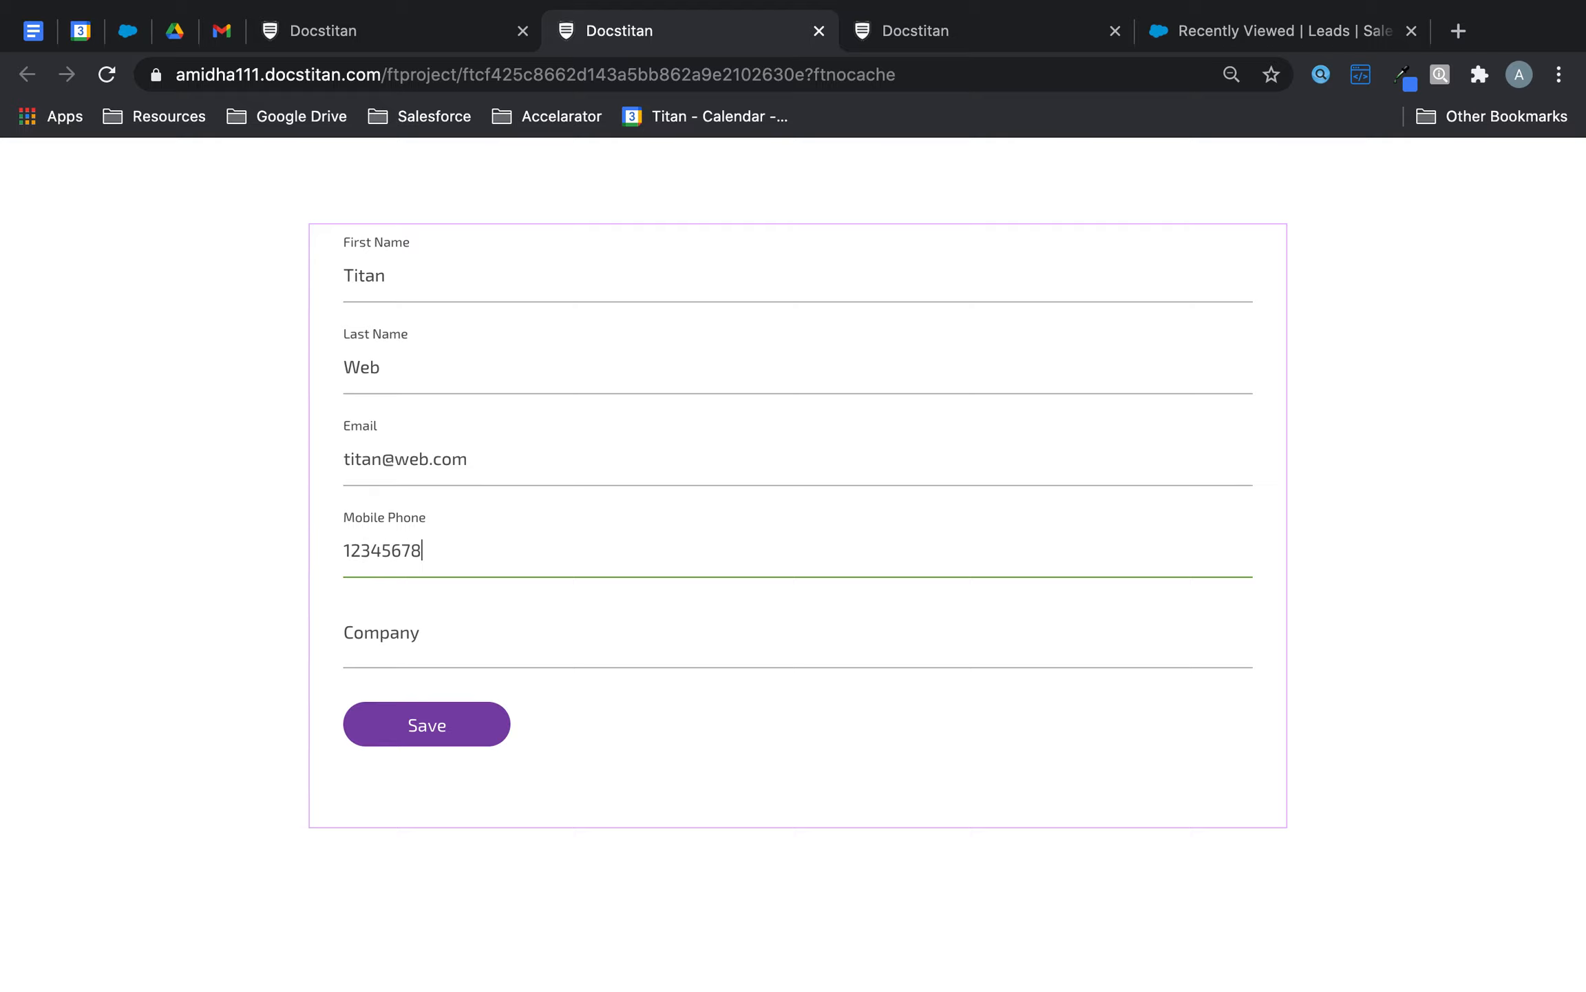
pyautogui.click(345, 635)
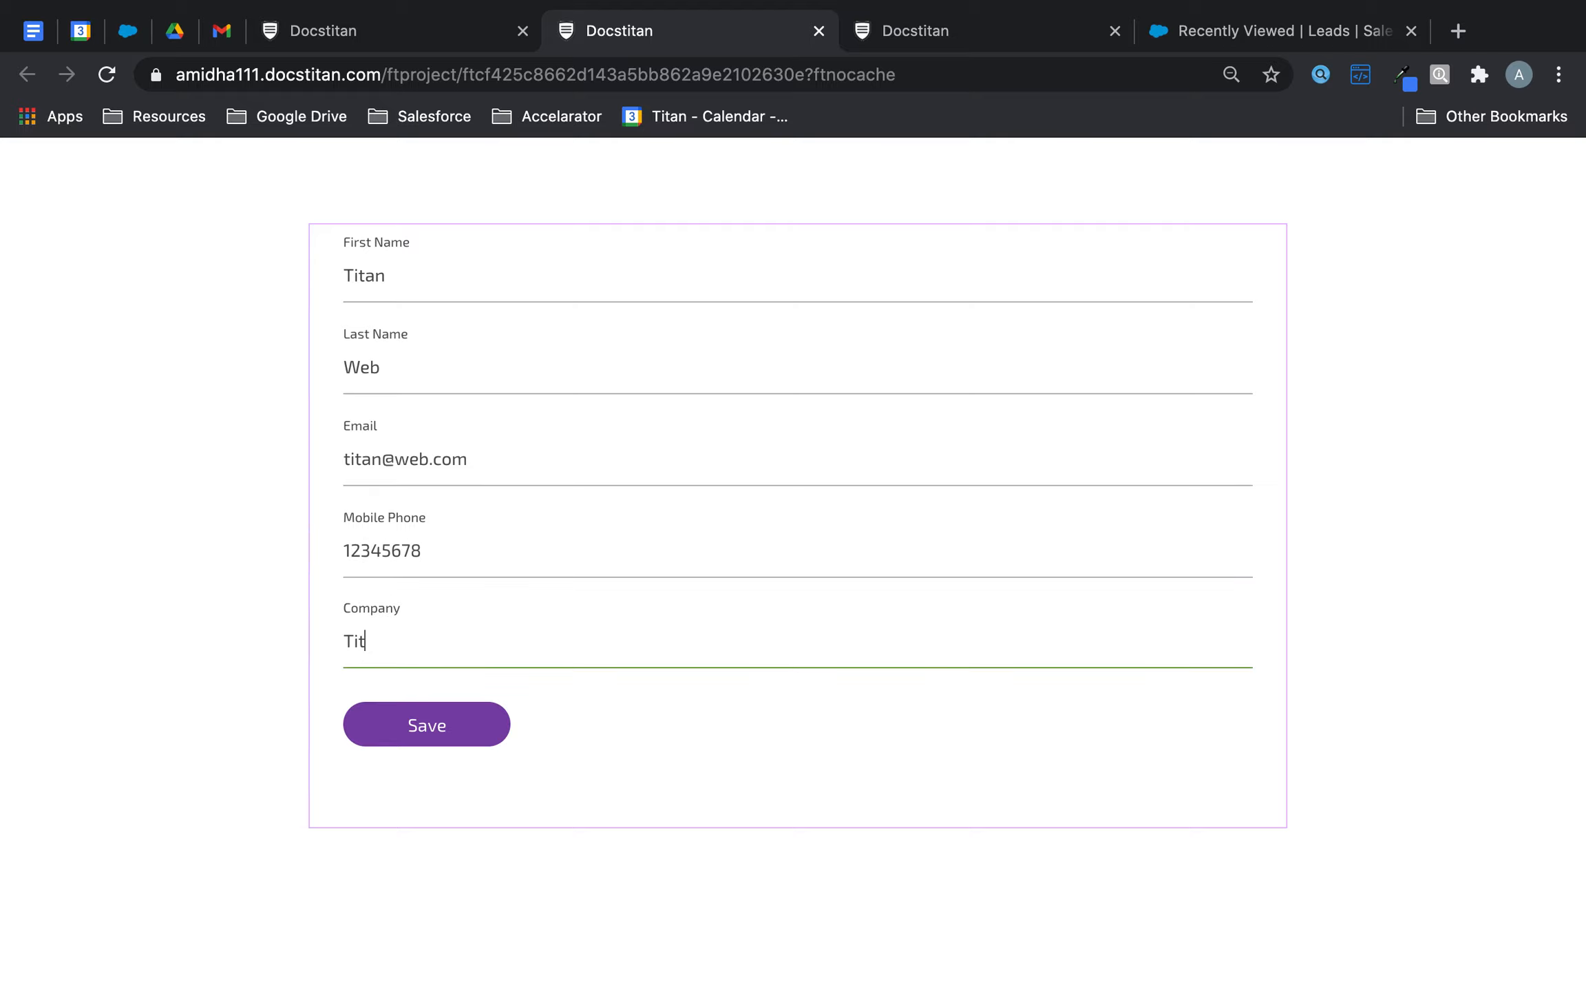
pyautogui.write('Titan')
pyautogui.click(438, 734)
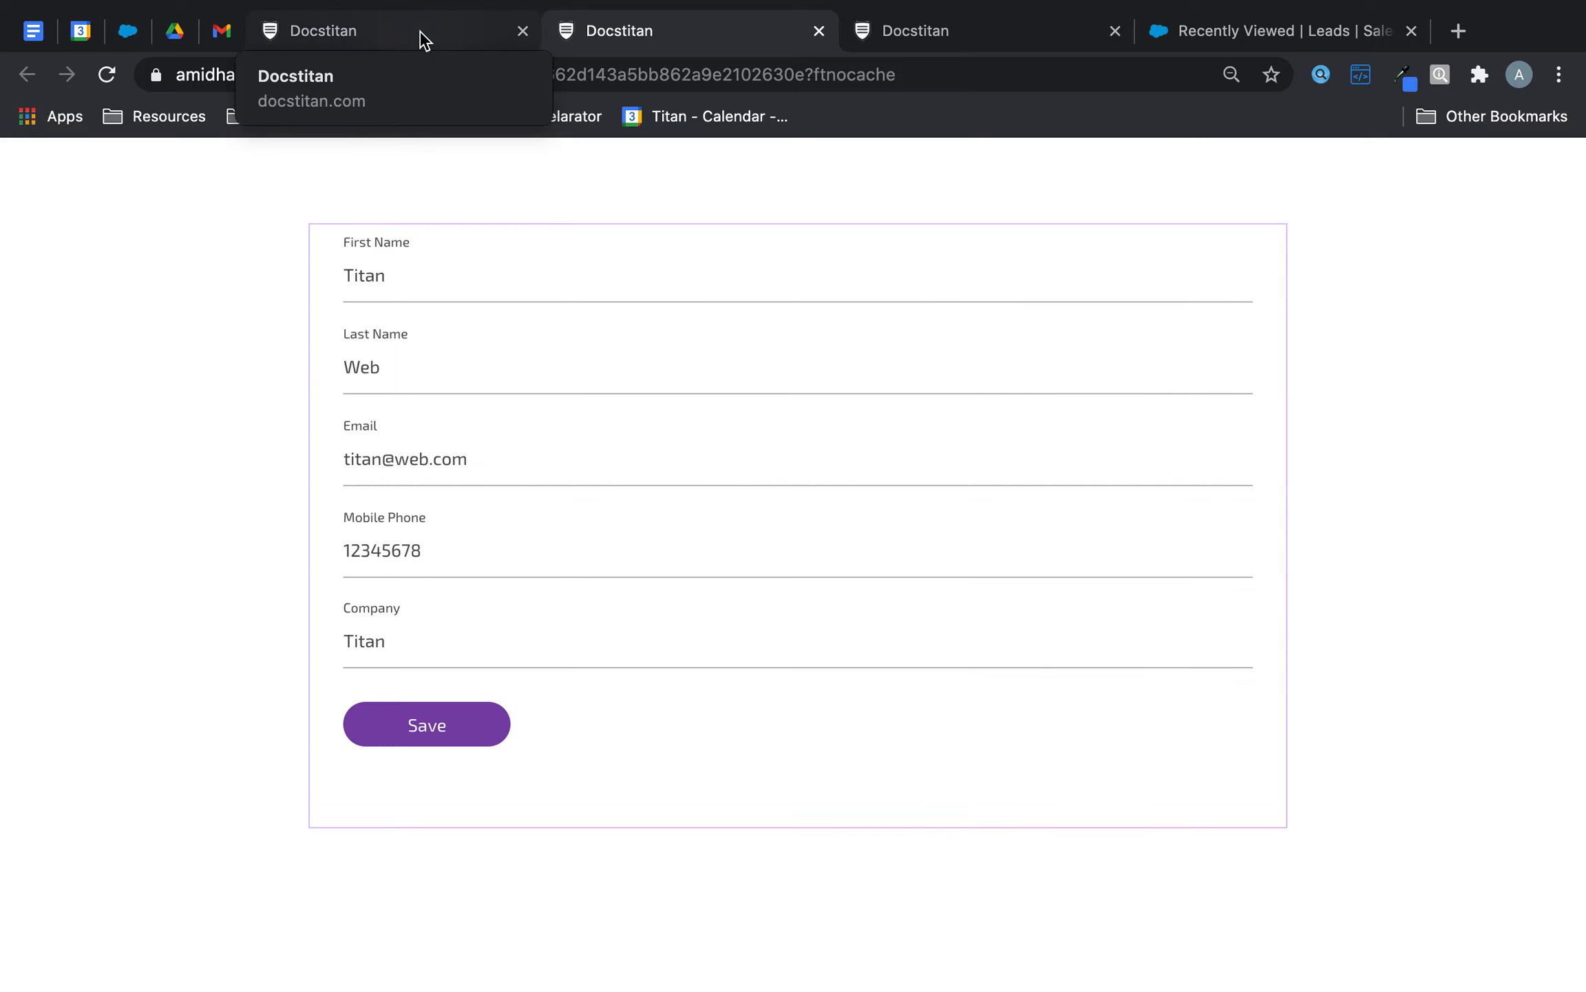
# Return to the Titan project, check the latest lead creation entry in the Salesforce integration logs, and open its lead record in Salesforce
pyautogui.click(422, 39)
pyautogui.click(210, 165)
pyautogui.click(232, 248)
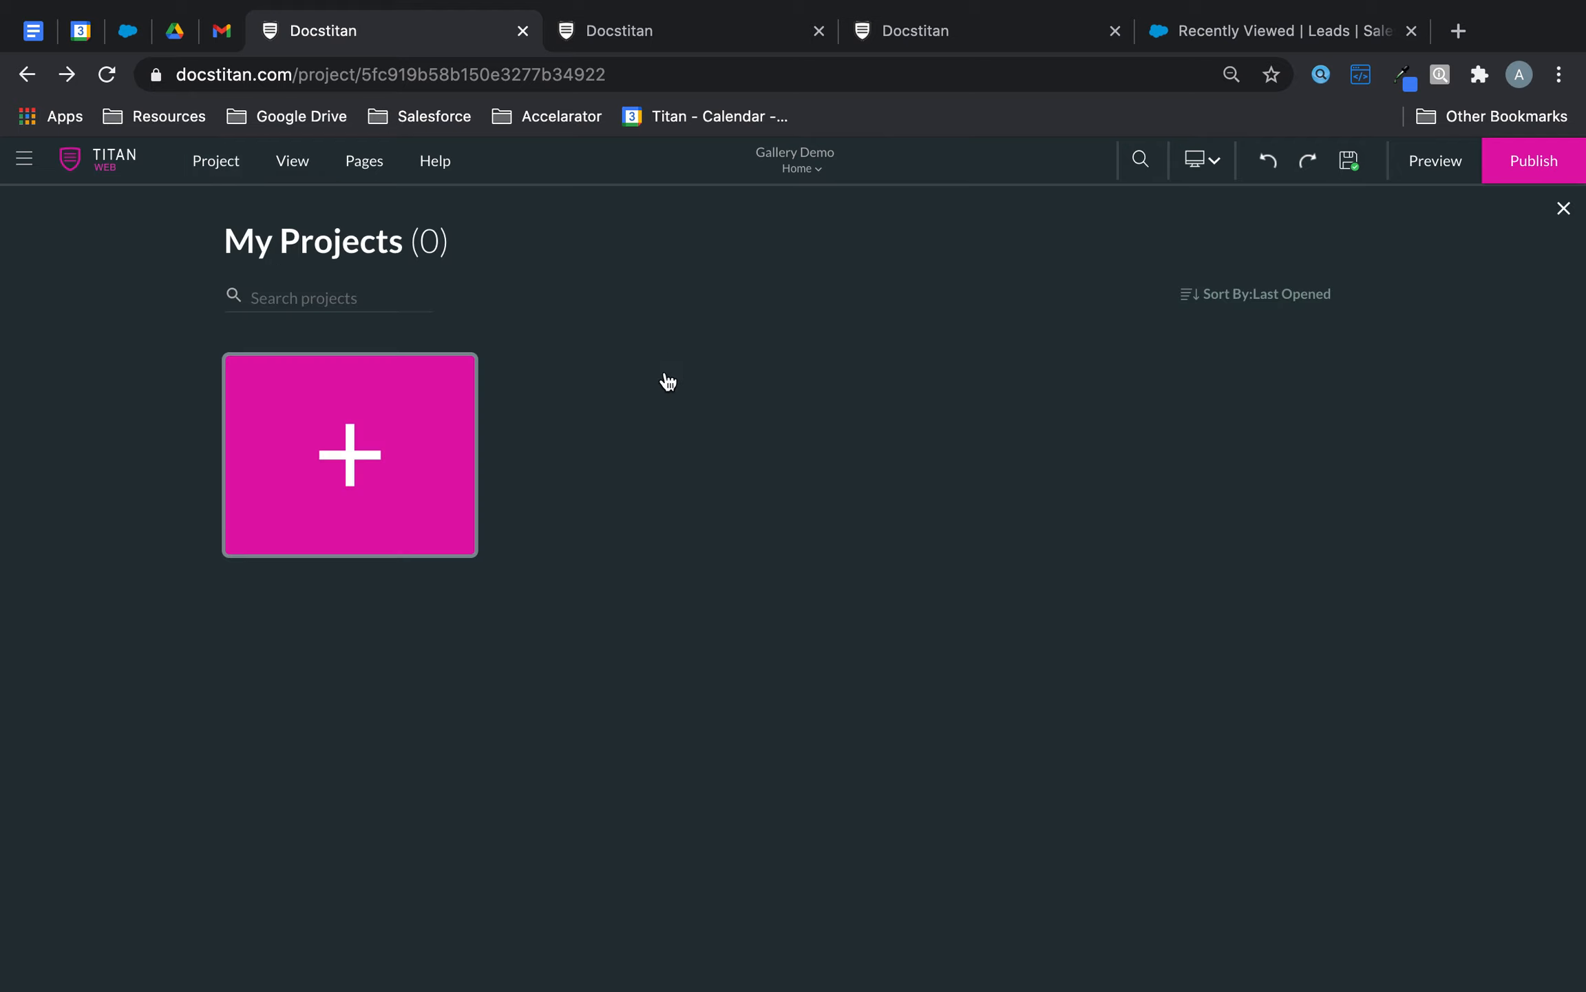
pyautogui.click(603, 425)
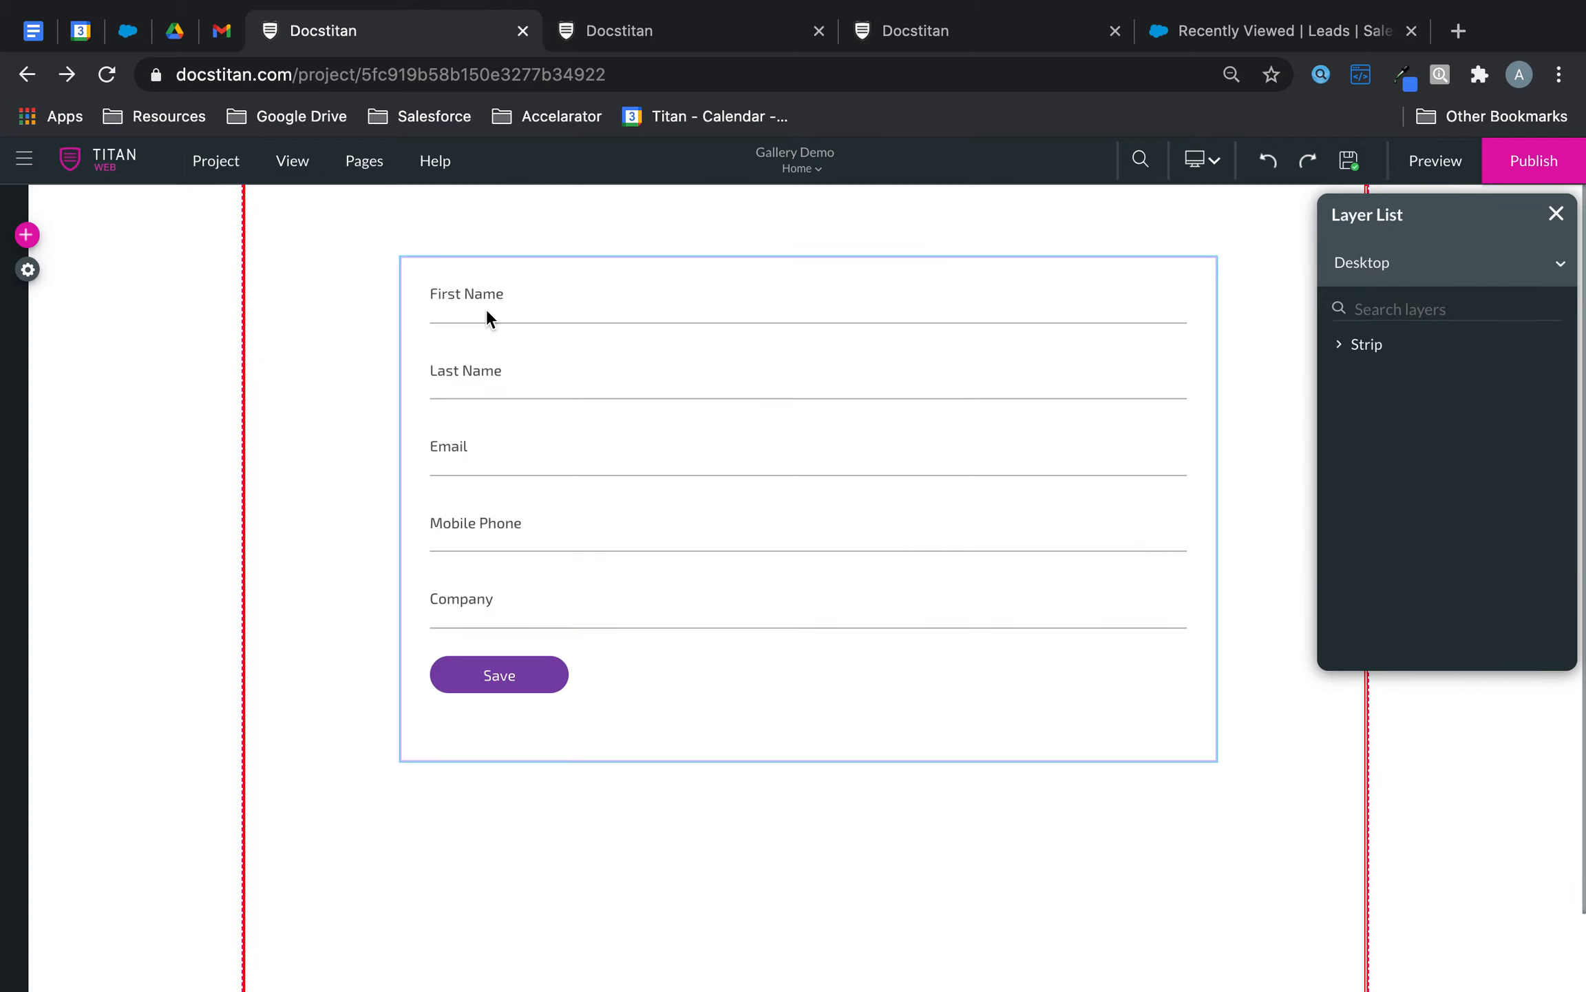
pyautogui.click(27, 270)
pyautogui.click(48, 437)
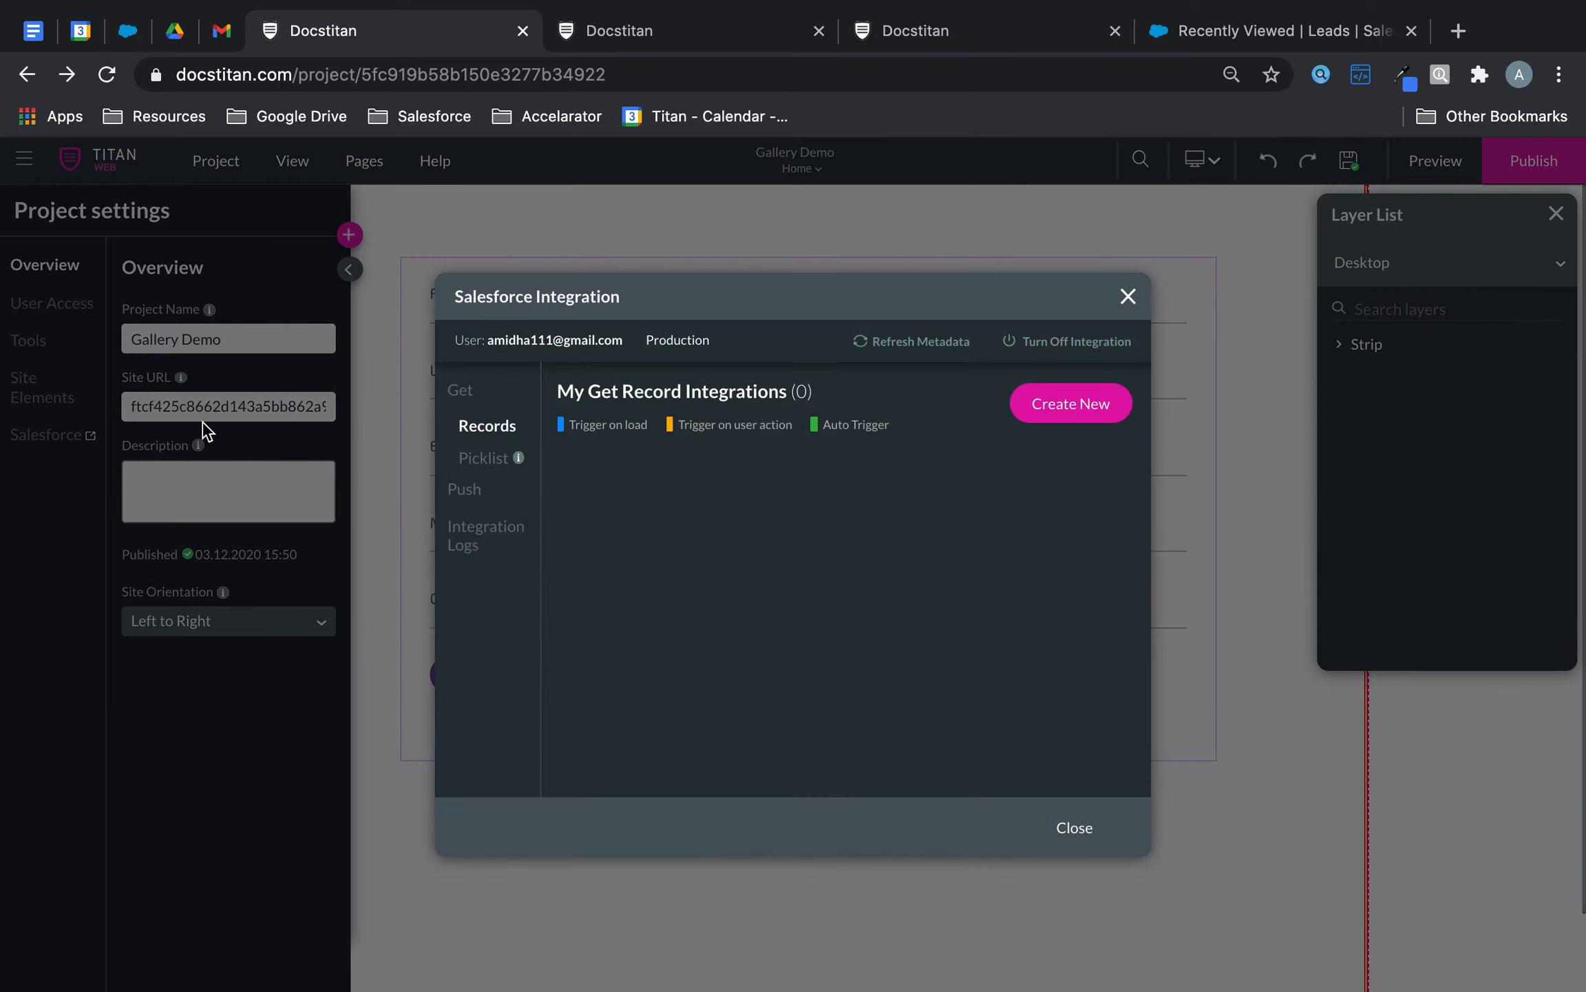
pyautogui.click(486, 544)
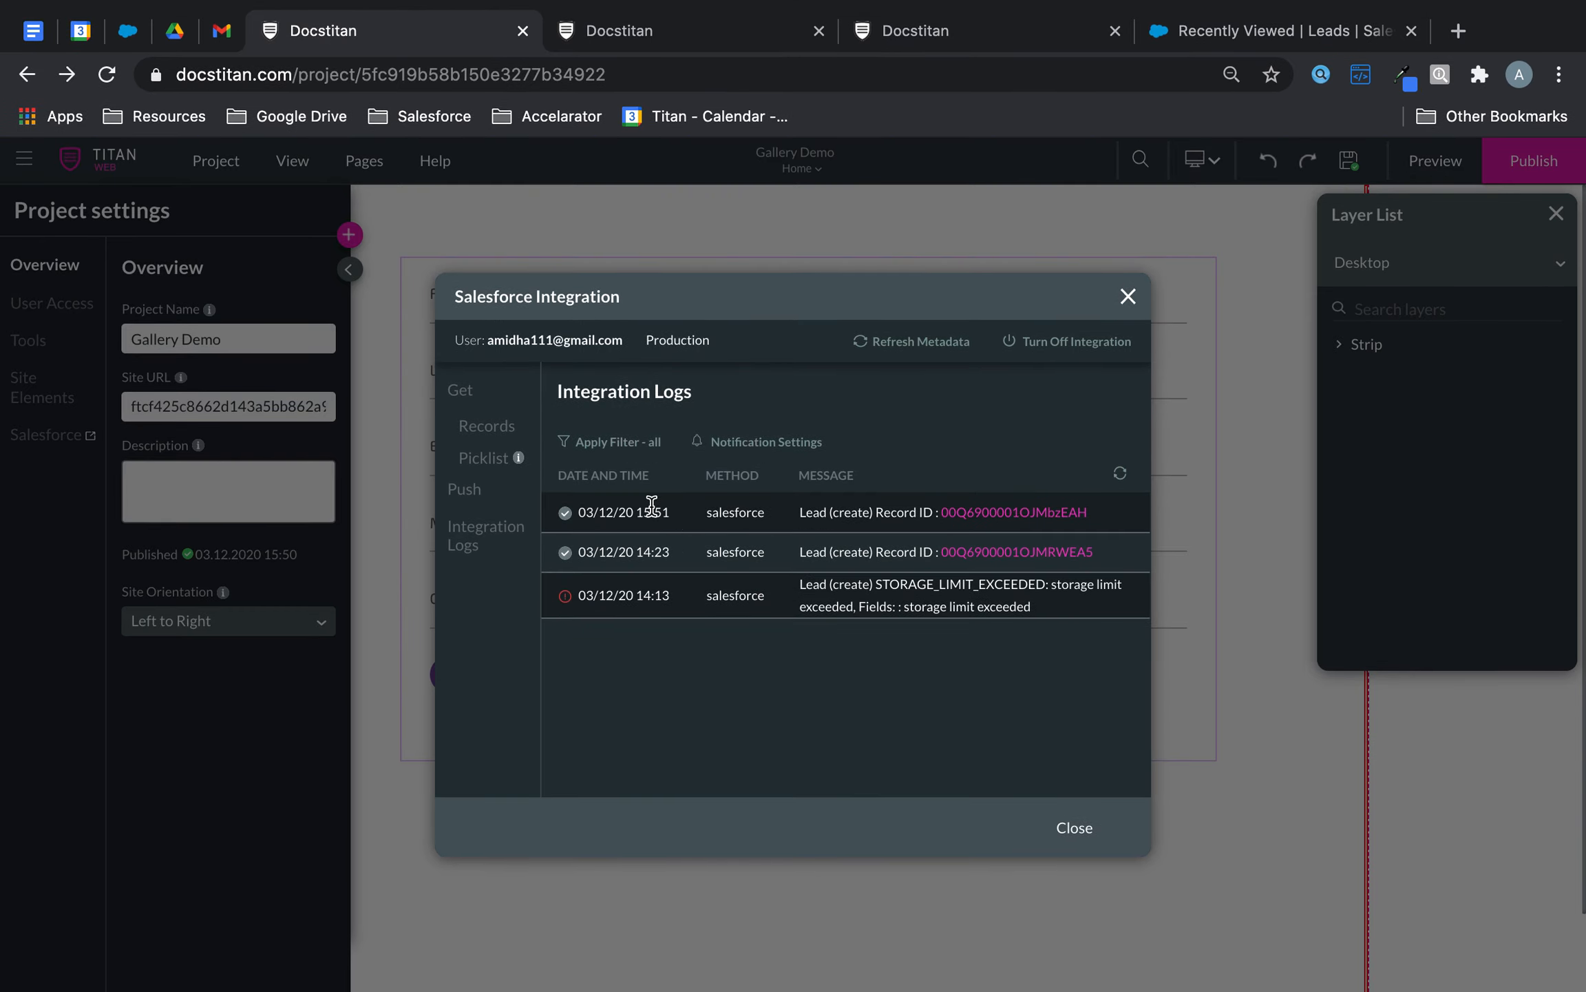
pyautogui.moveTo(638, 511); pyautogui.dragTo(726, 505)
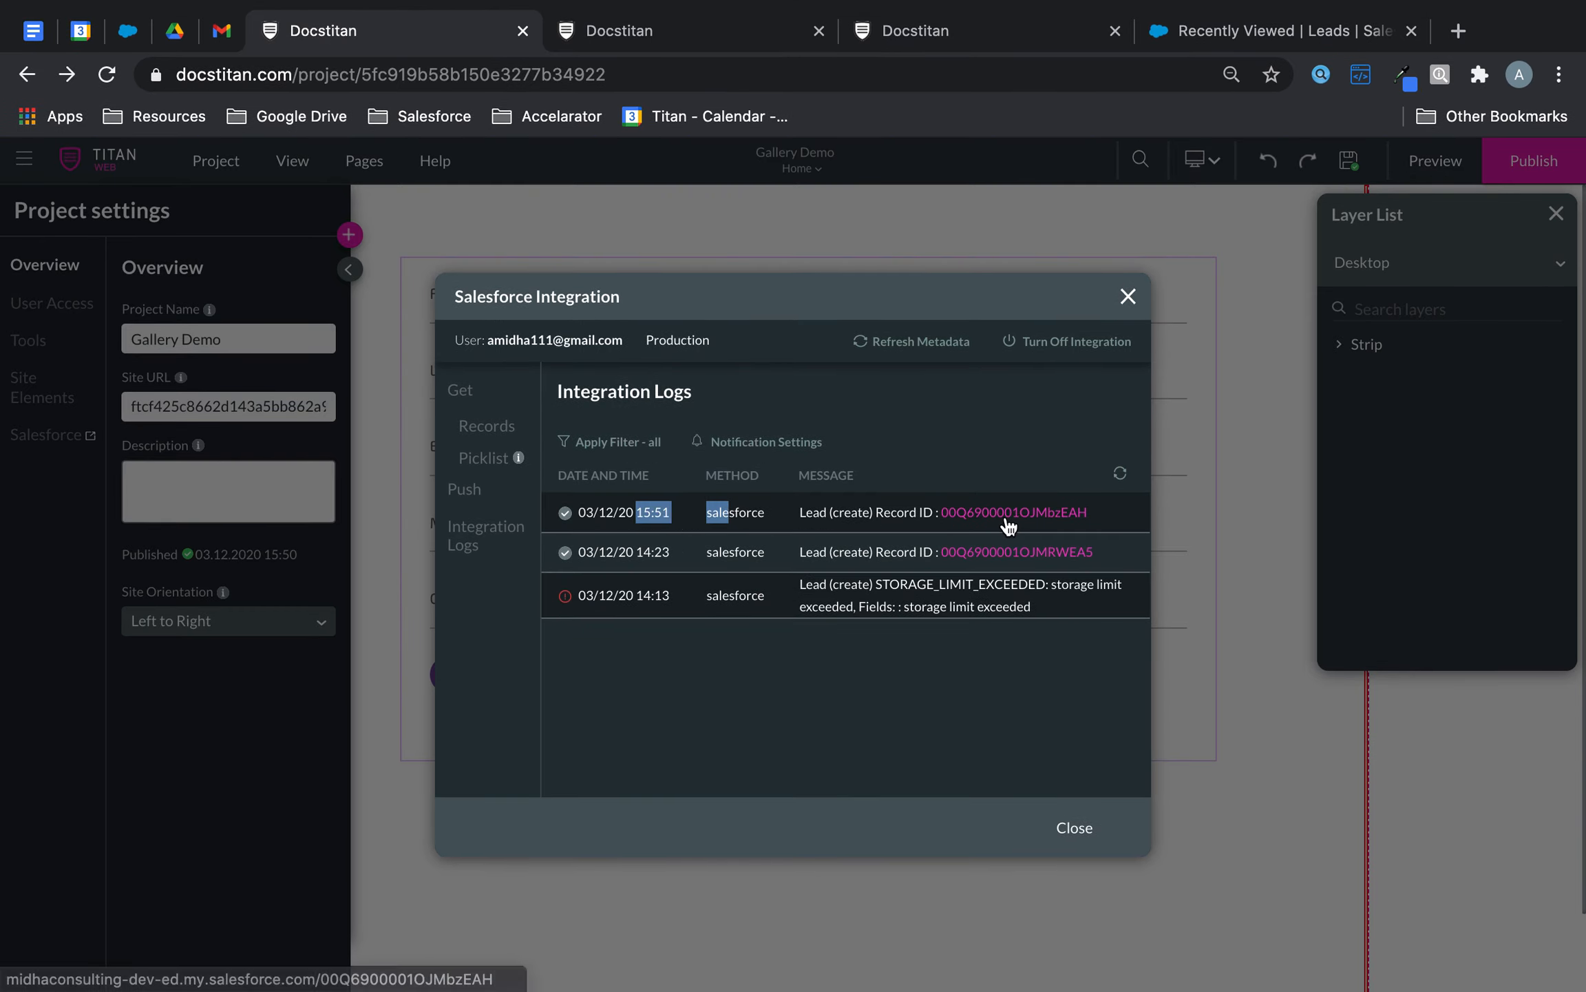
pyautogui.click(1005, 516)
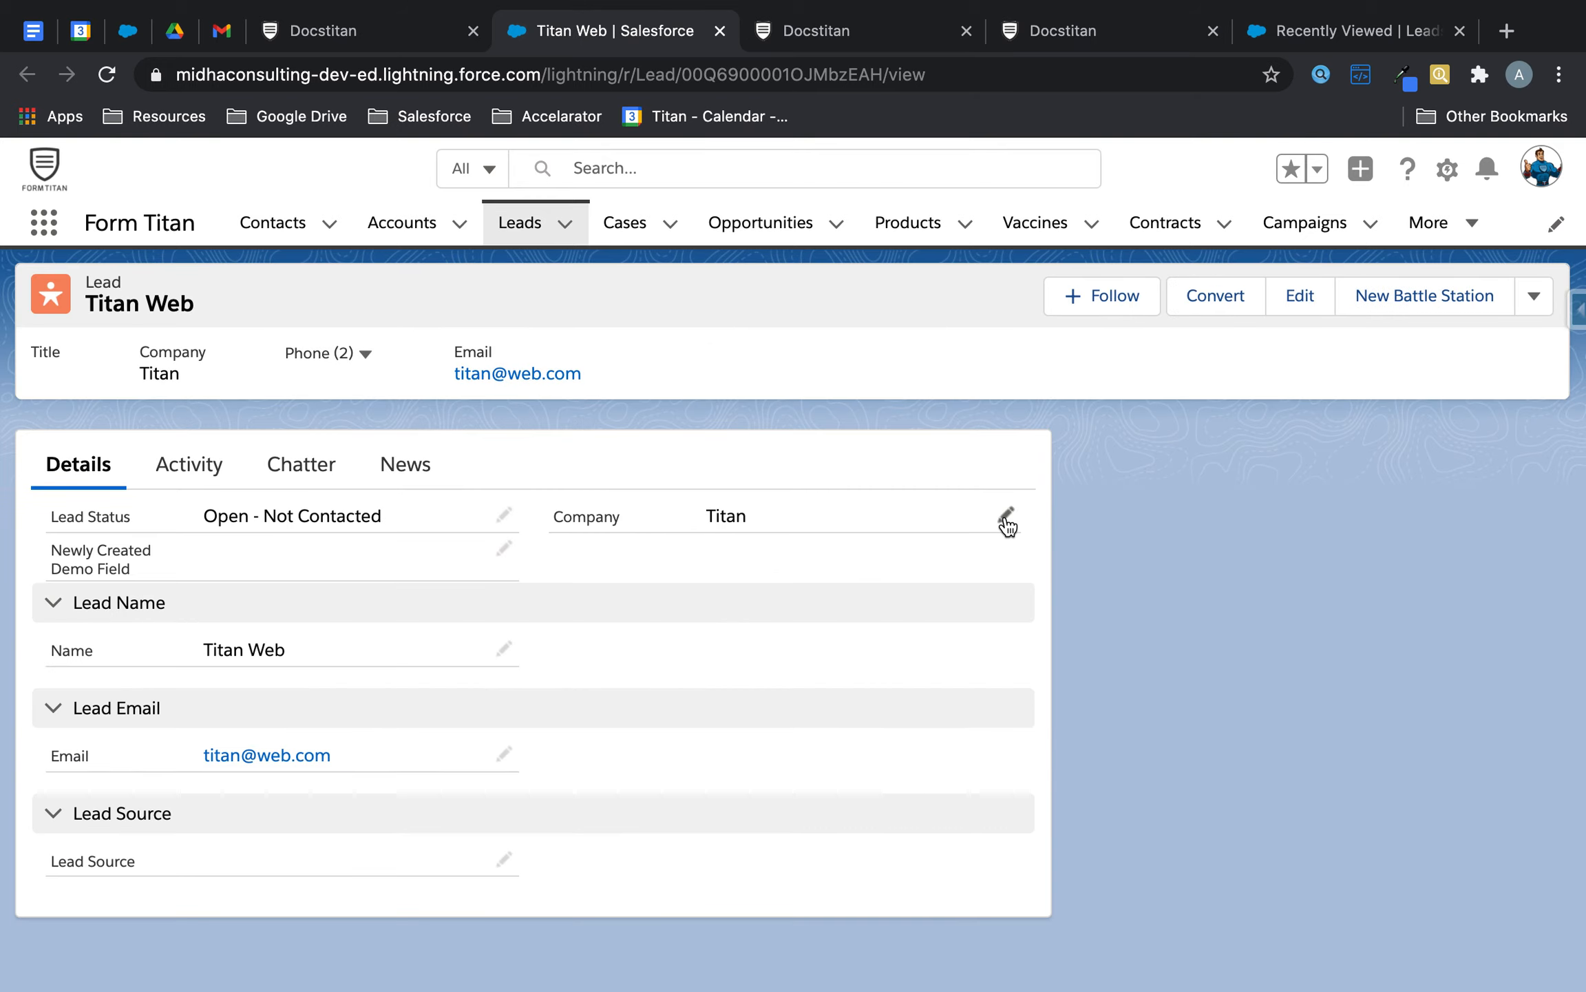
# Return to the Titan project, close the integration logs, and open the form's field mapping for editing
pyautogui.click(398, 35)
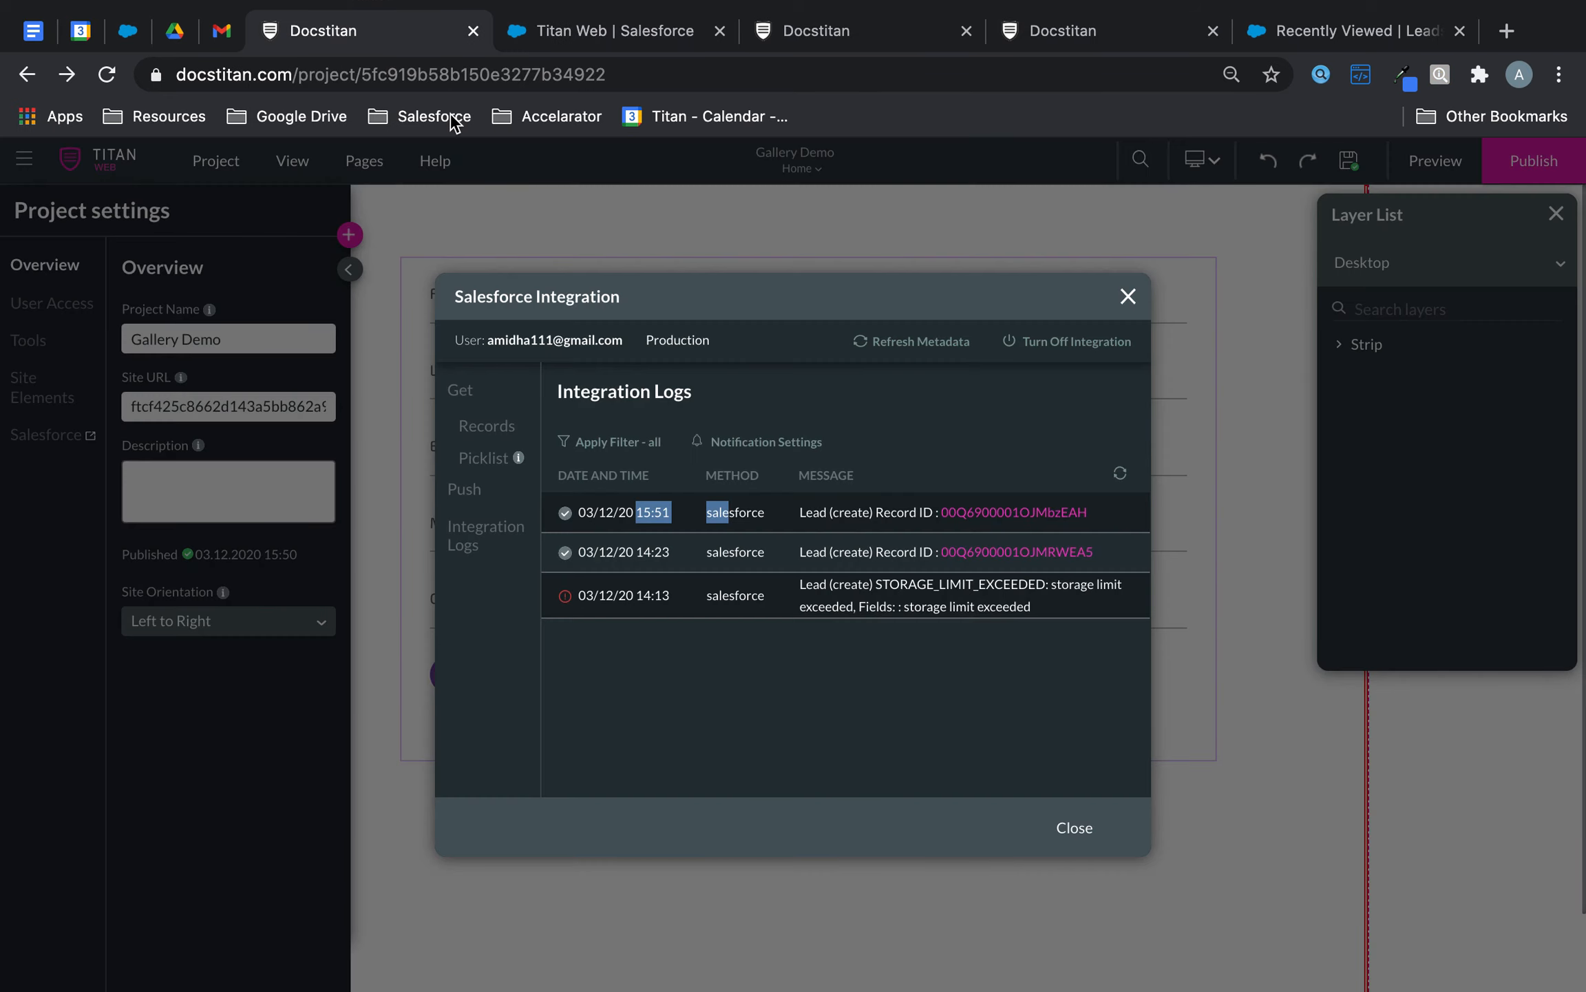
pyautogui.click(1128, 296)
pyautogui.click(959, 412)
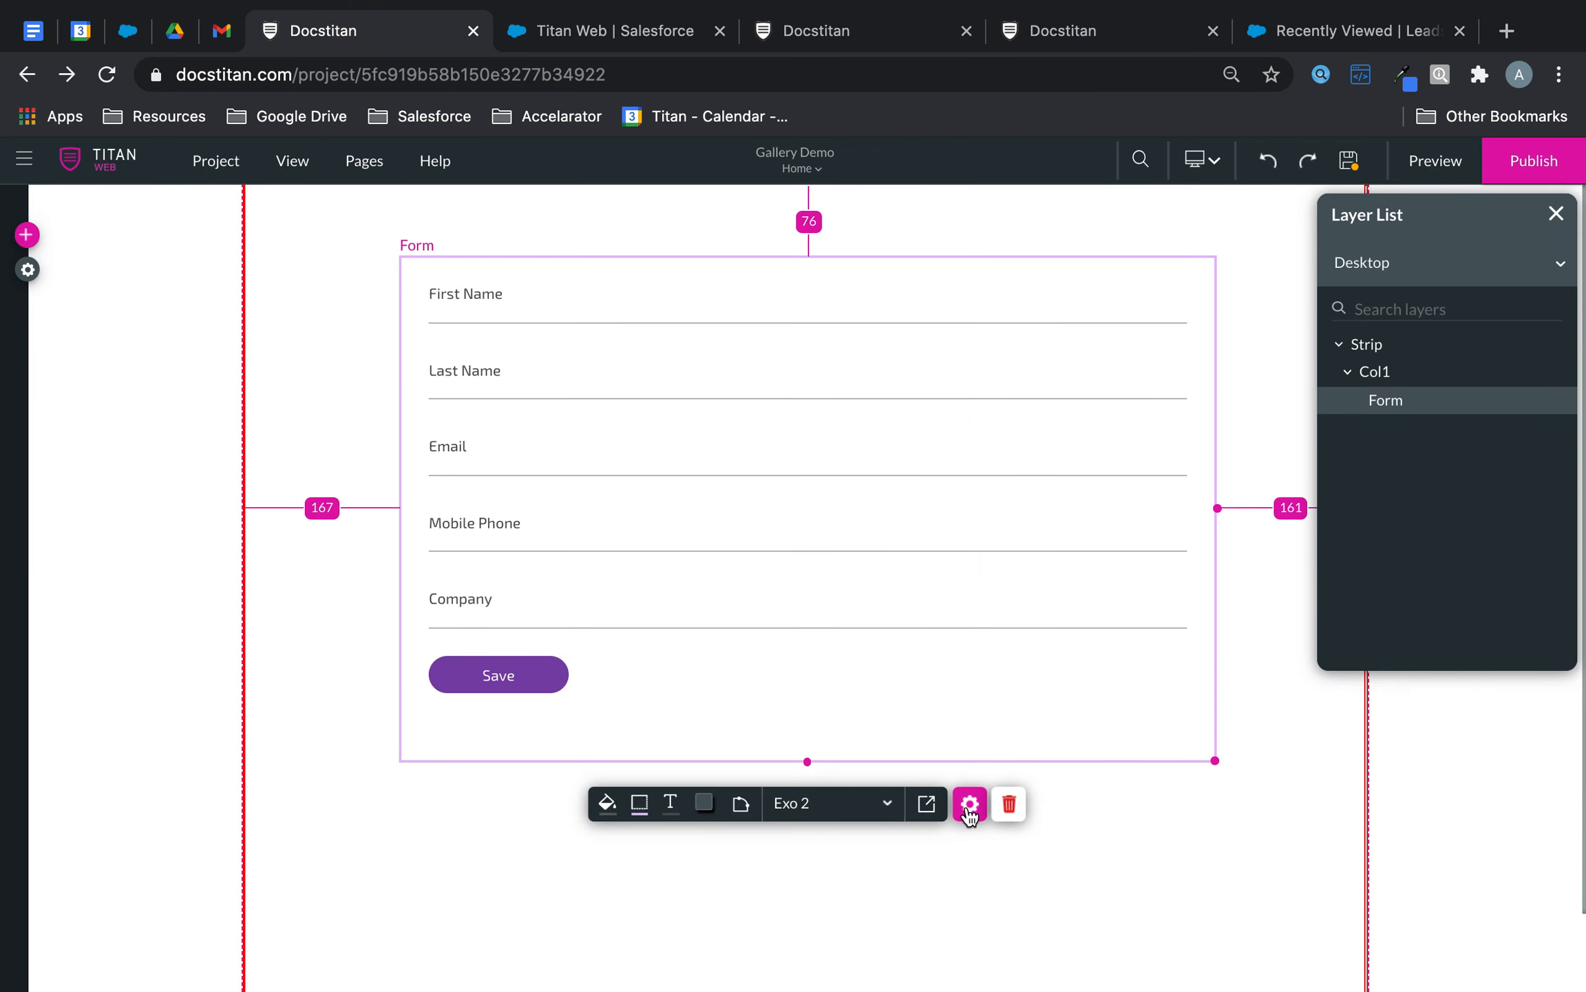
pyautogui.click(969, 802)
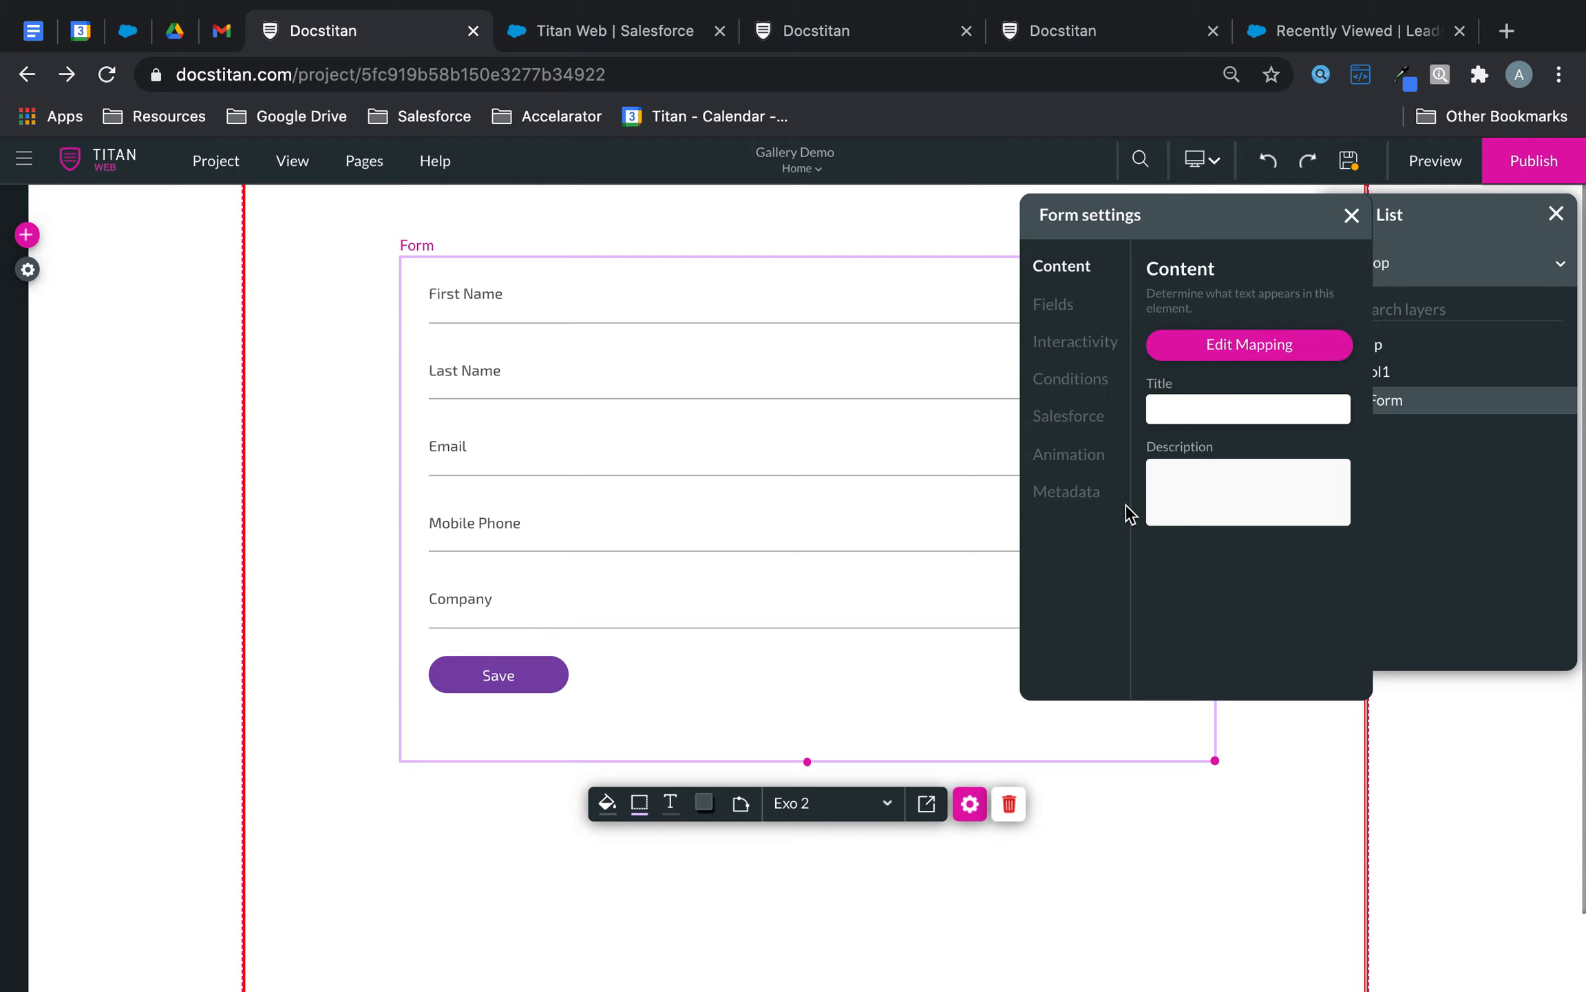
pyautogui.click(1060, 308)
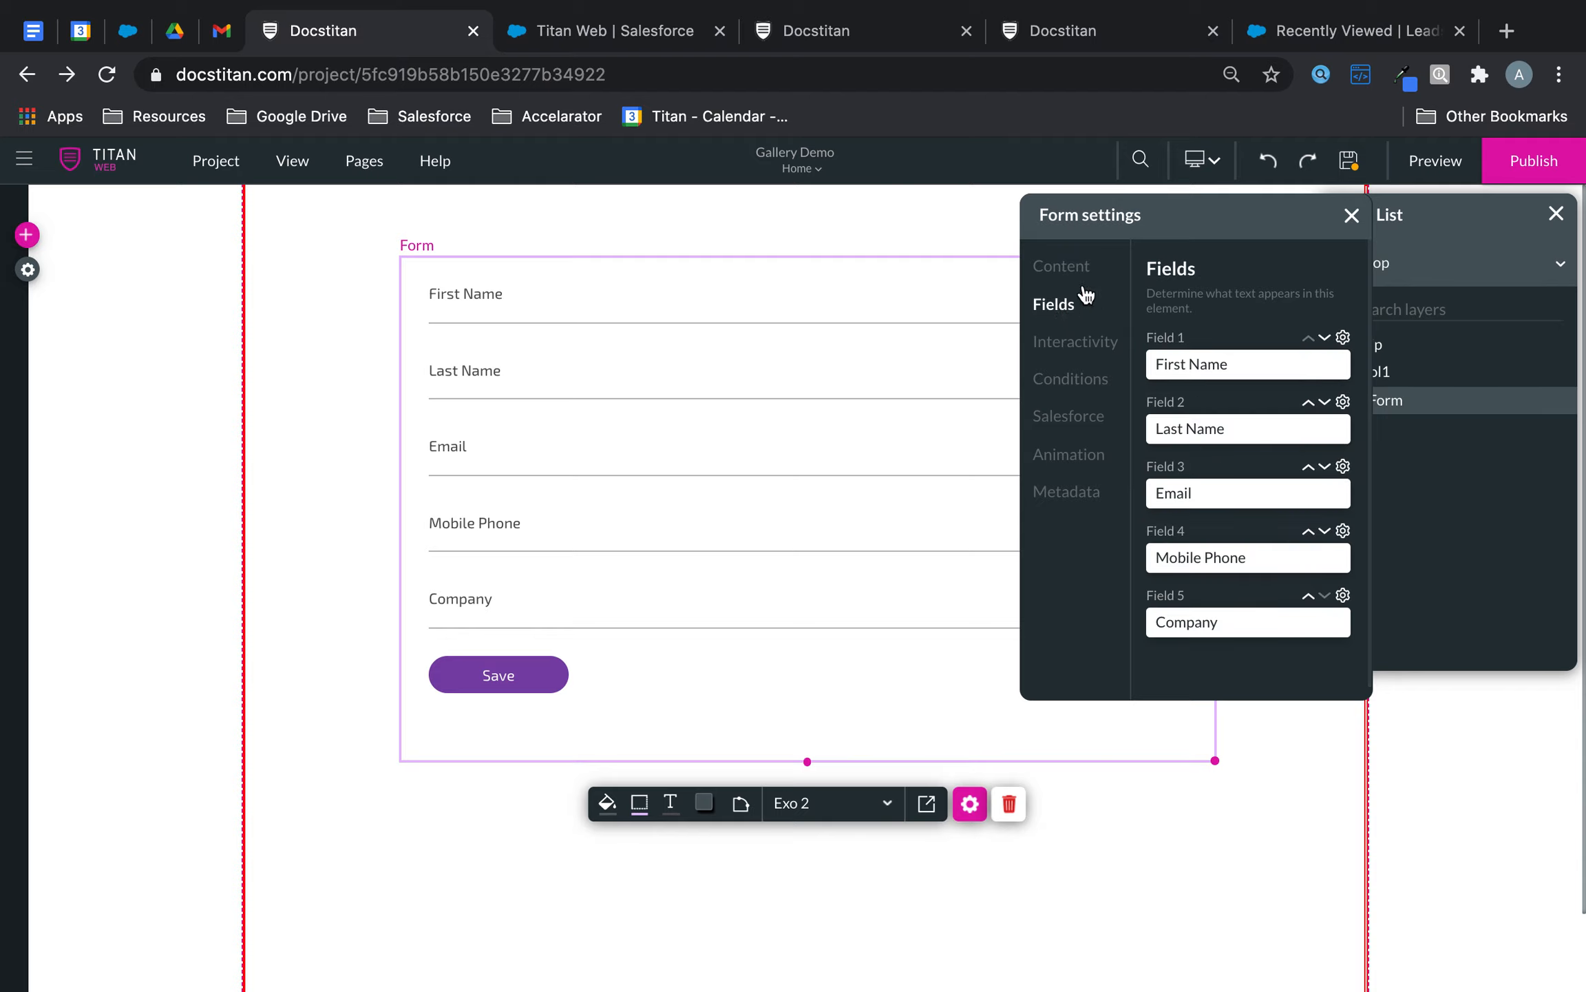
pyautogui.click(1061, 266)
pyautogui.click(1252, 342)
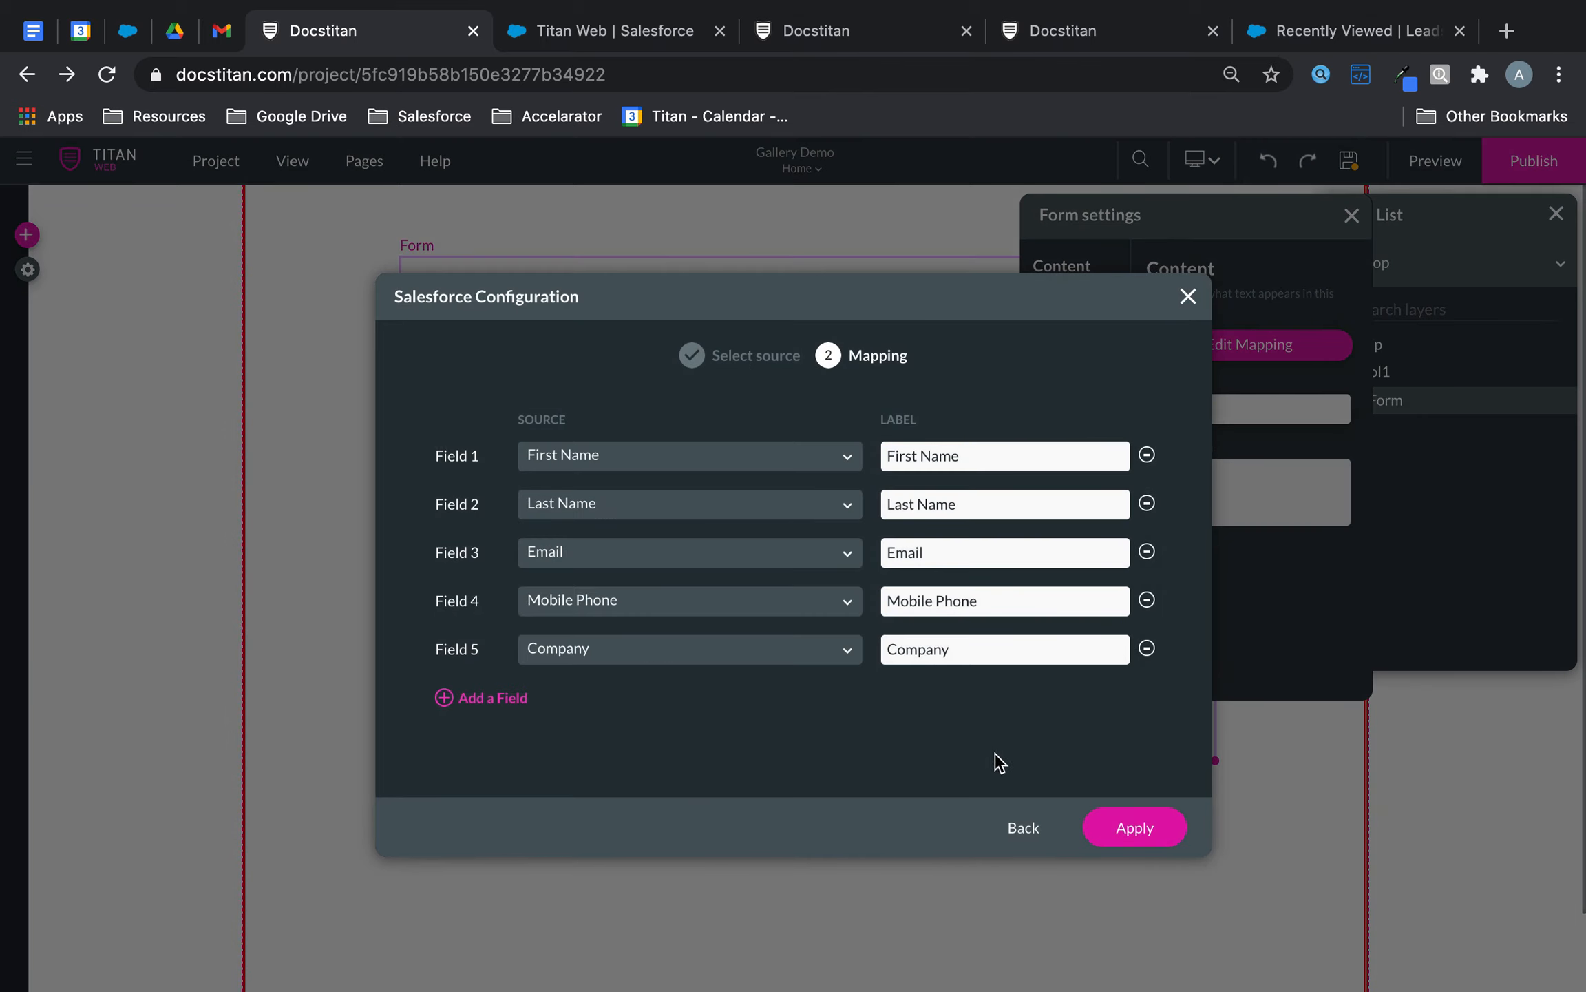
# Go back to the mapping's source selection, set the Lead action to Update, and continue to the conditions
pyautogui.click(1018, 828)
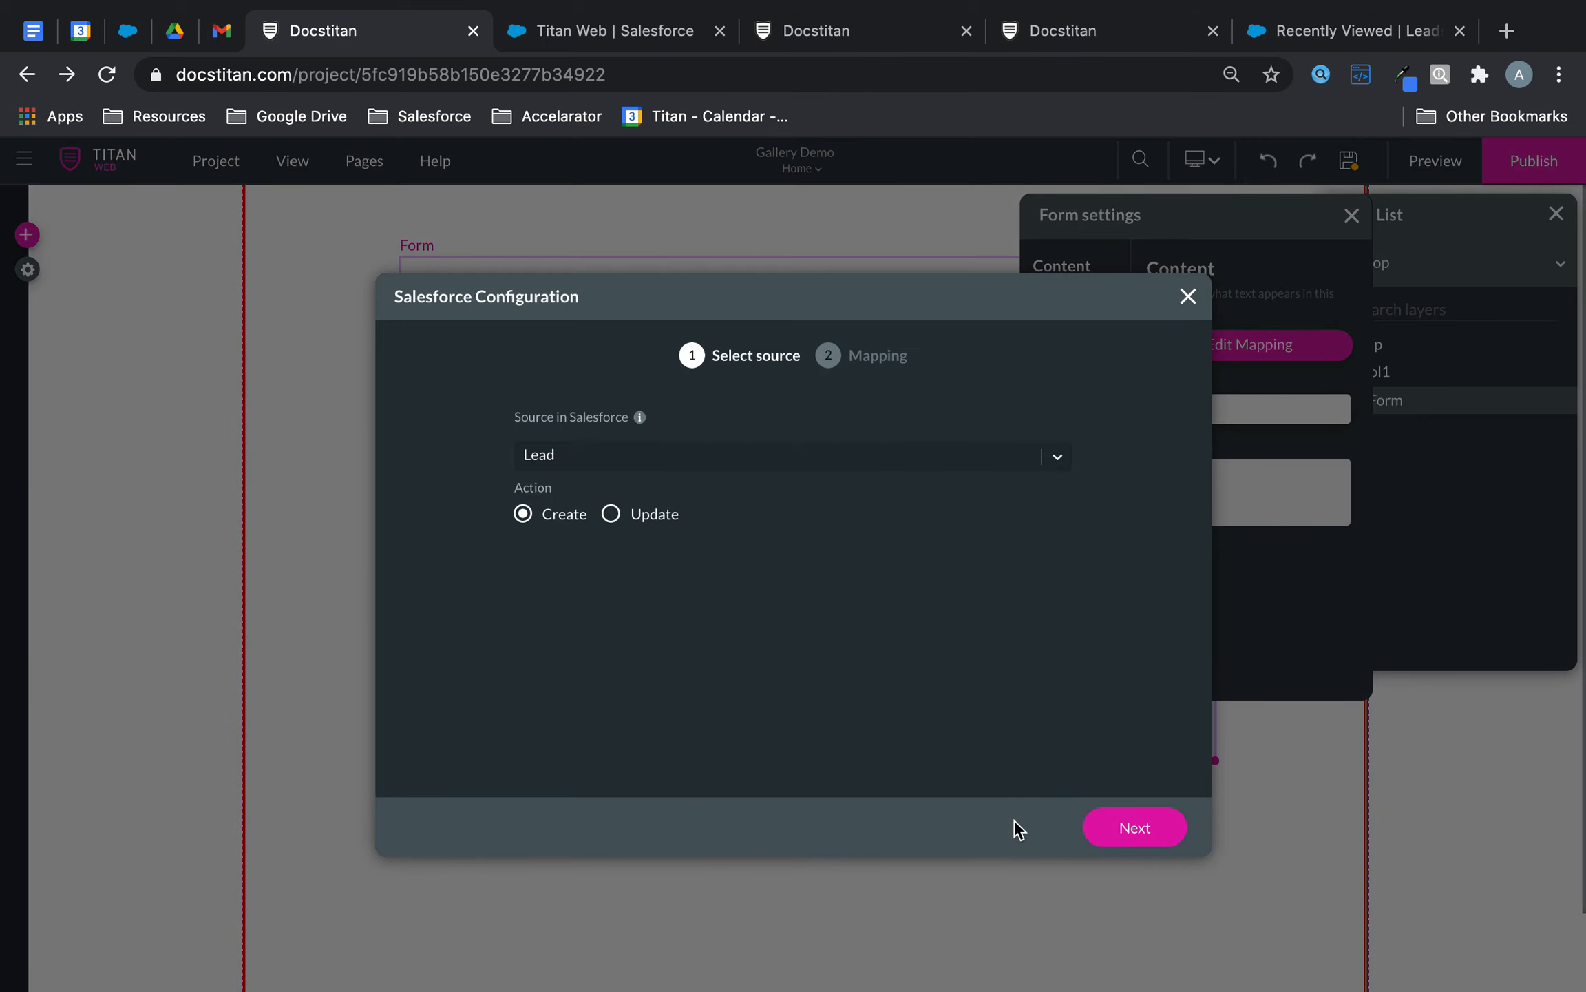
pyautogui.click(610, 514)
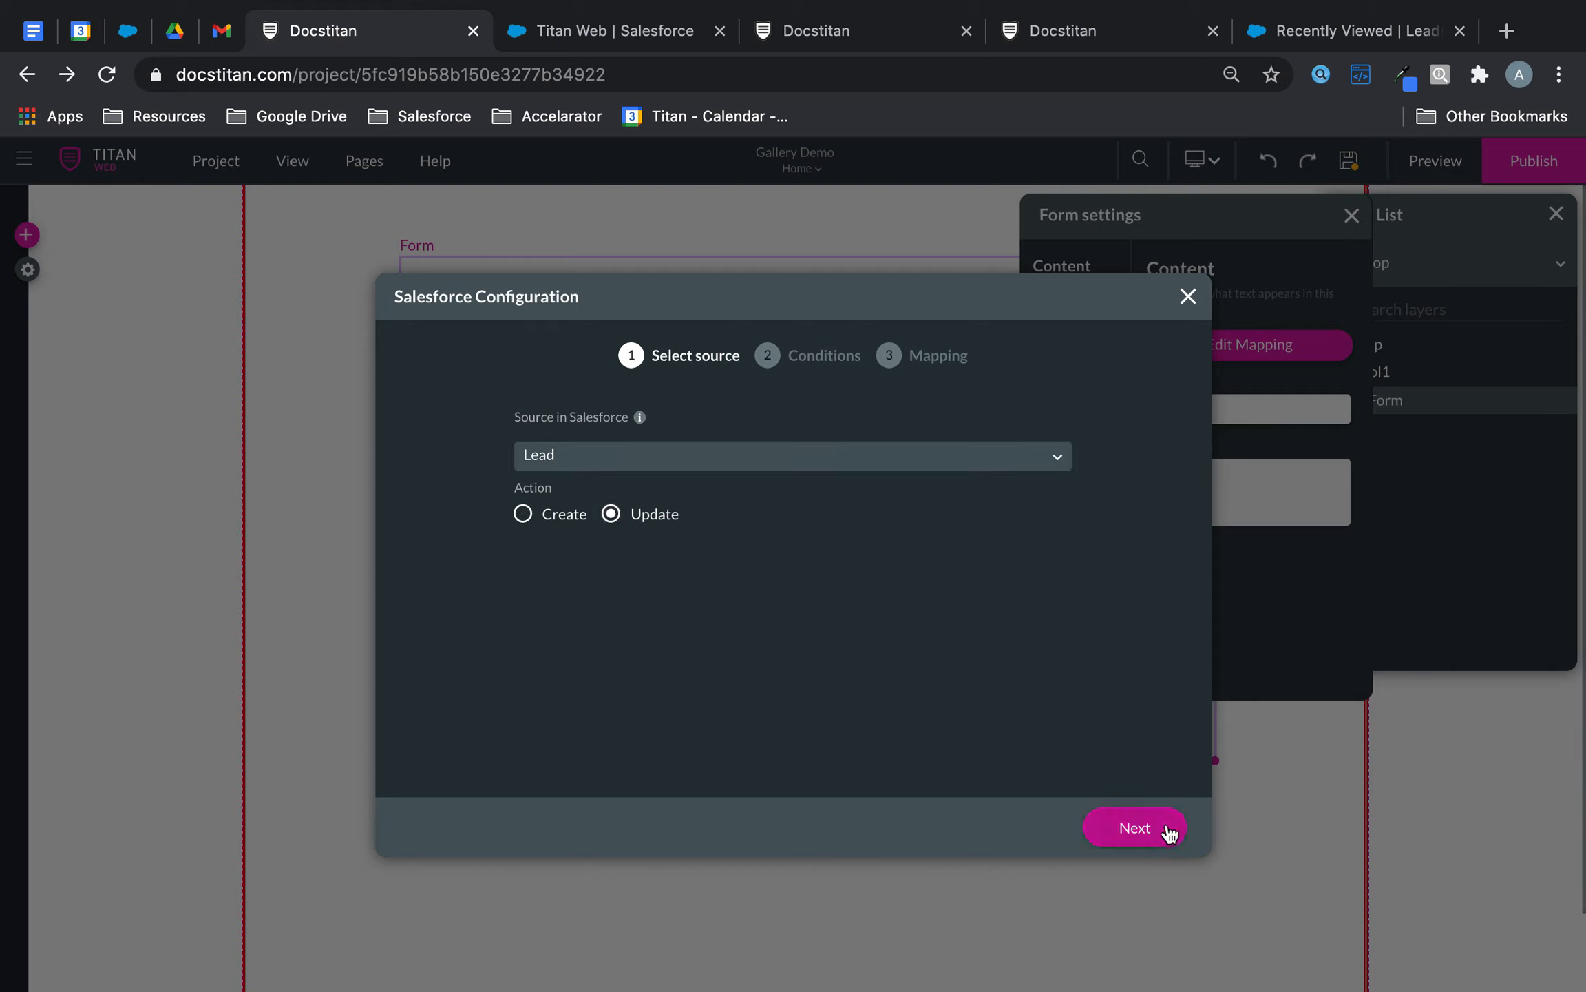
pyautogui.click(1135, 827)
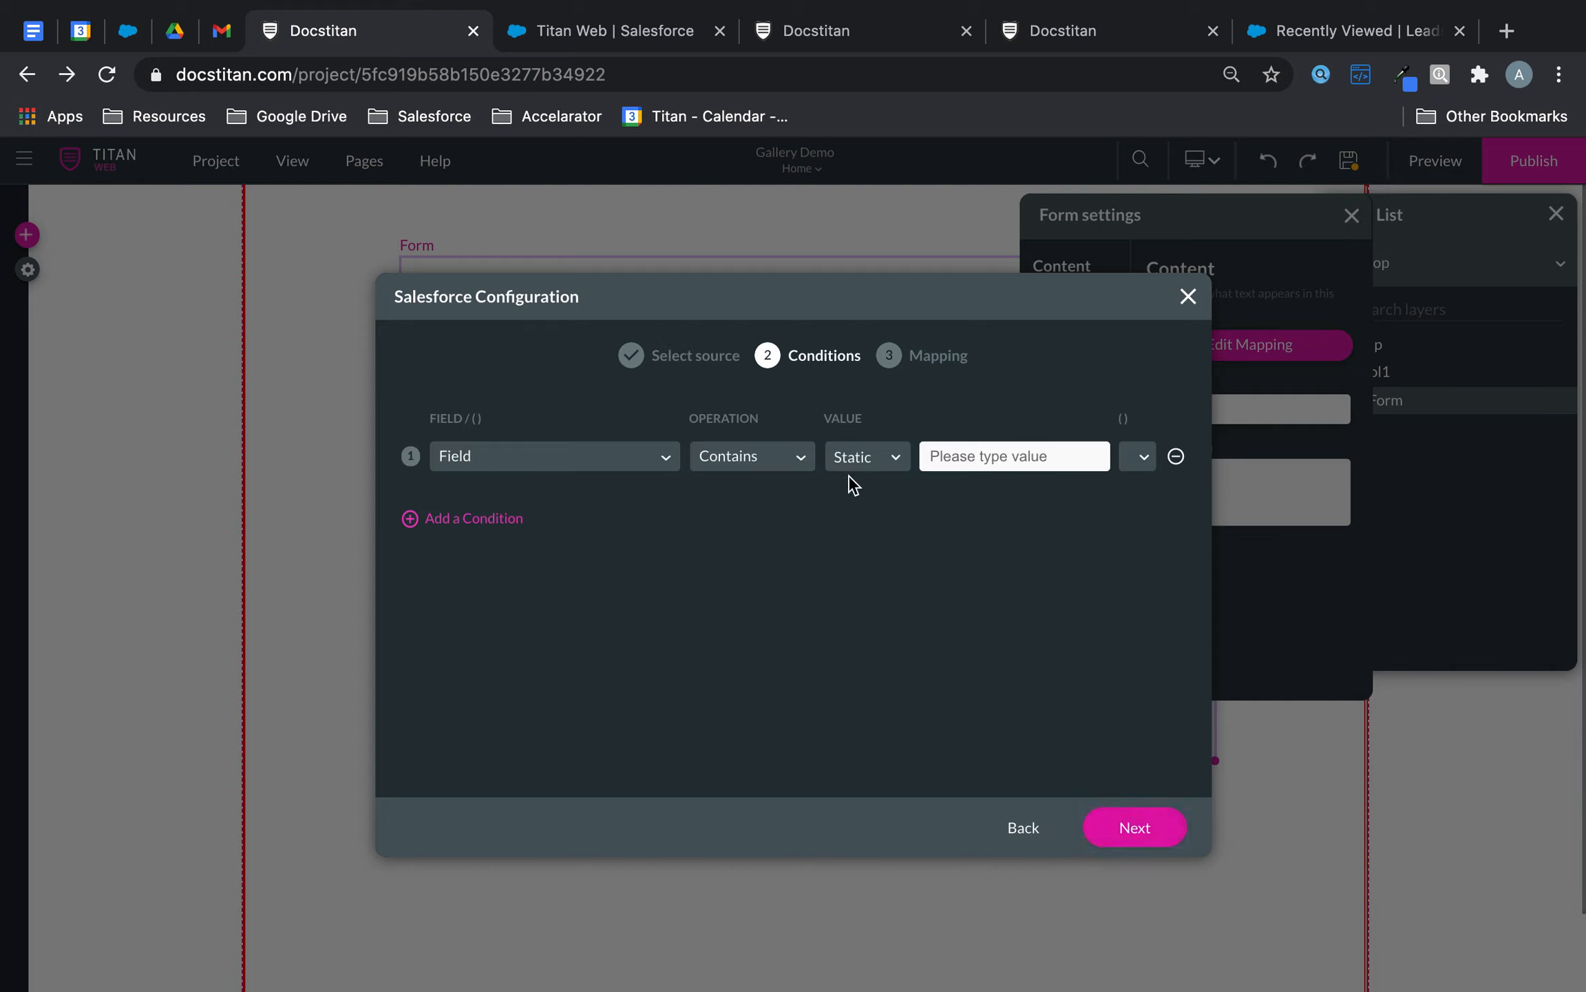
# Set the update condition to match Lead ID with the Equals operation, keeping the value type Static
pyautogui.click(619, 456)
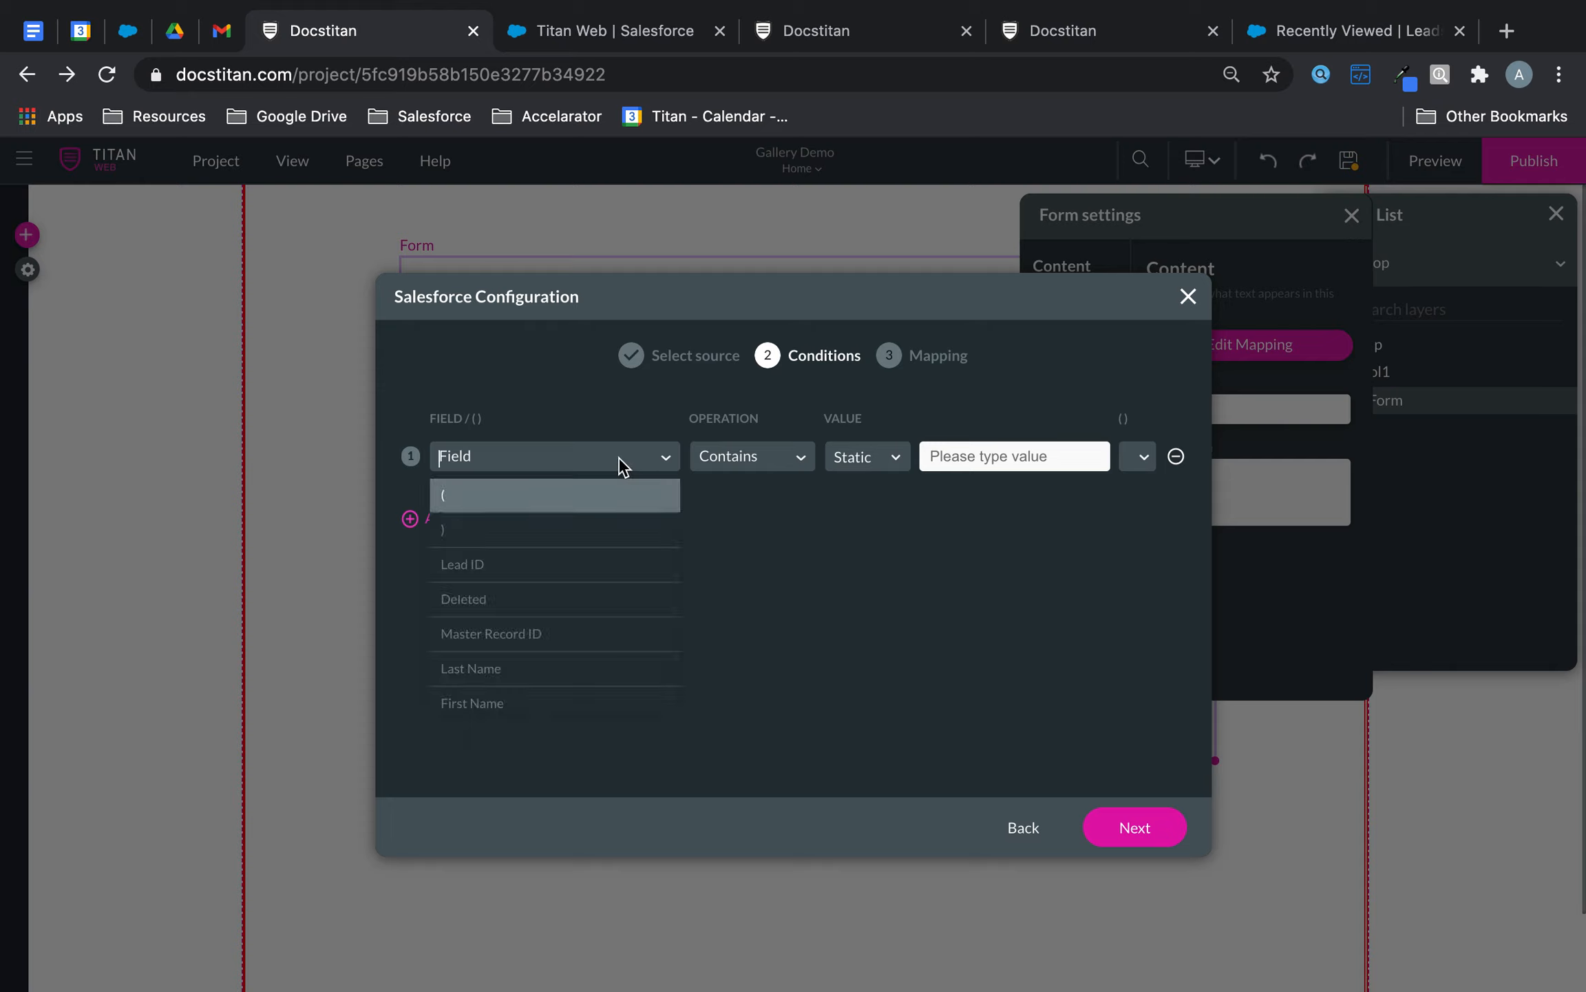
pyautogui.click(561, 566)
pyautogui.click(737, 457)
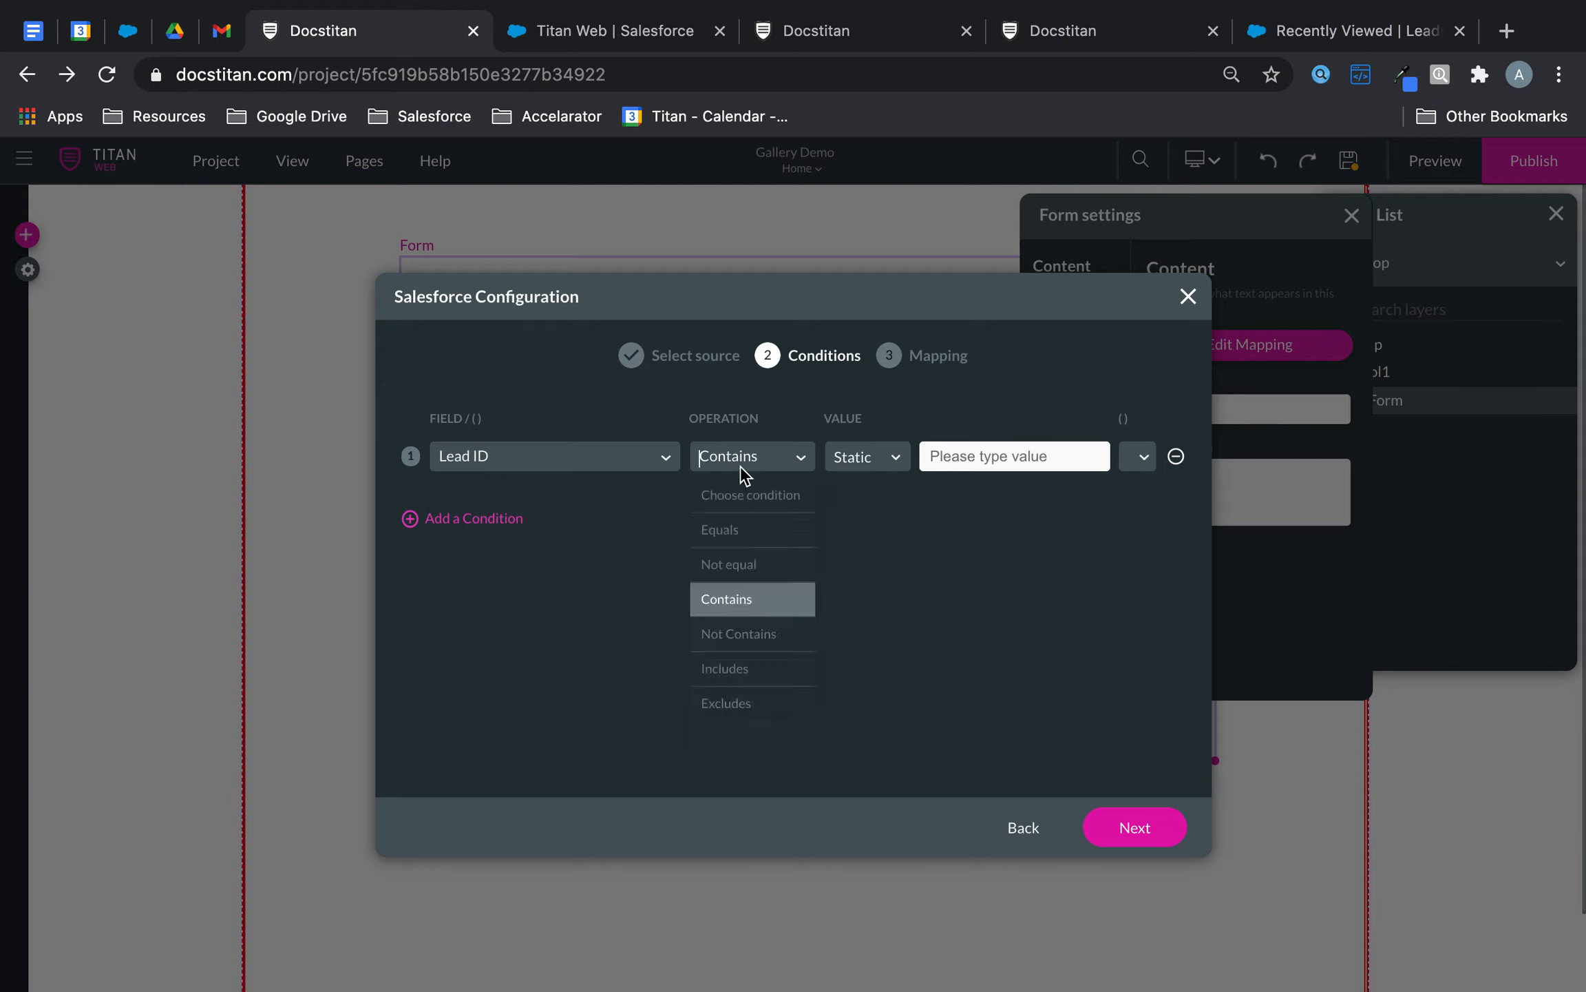
pyautogui.click(735, 529)
pyautogui.click(874, 460)
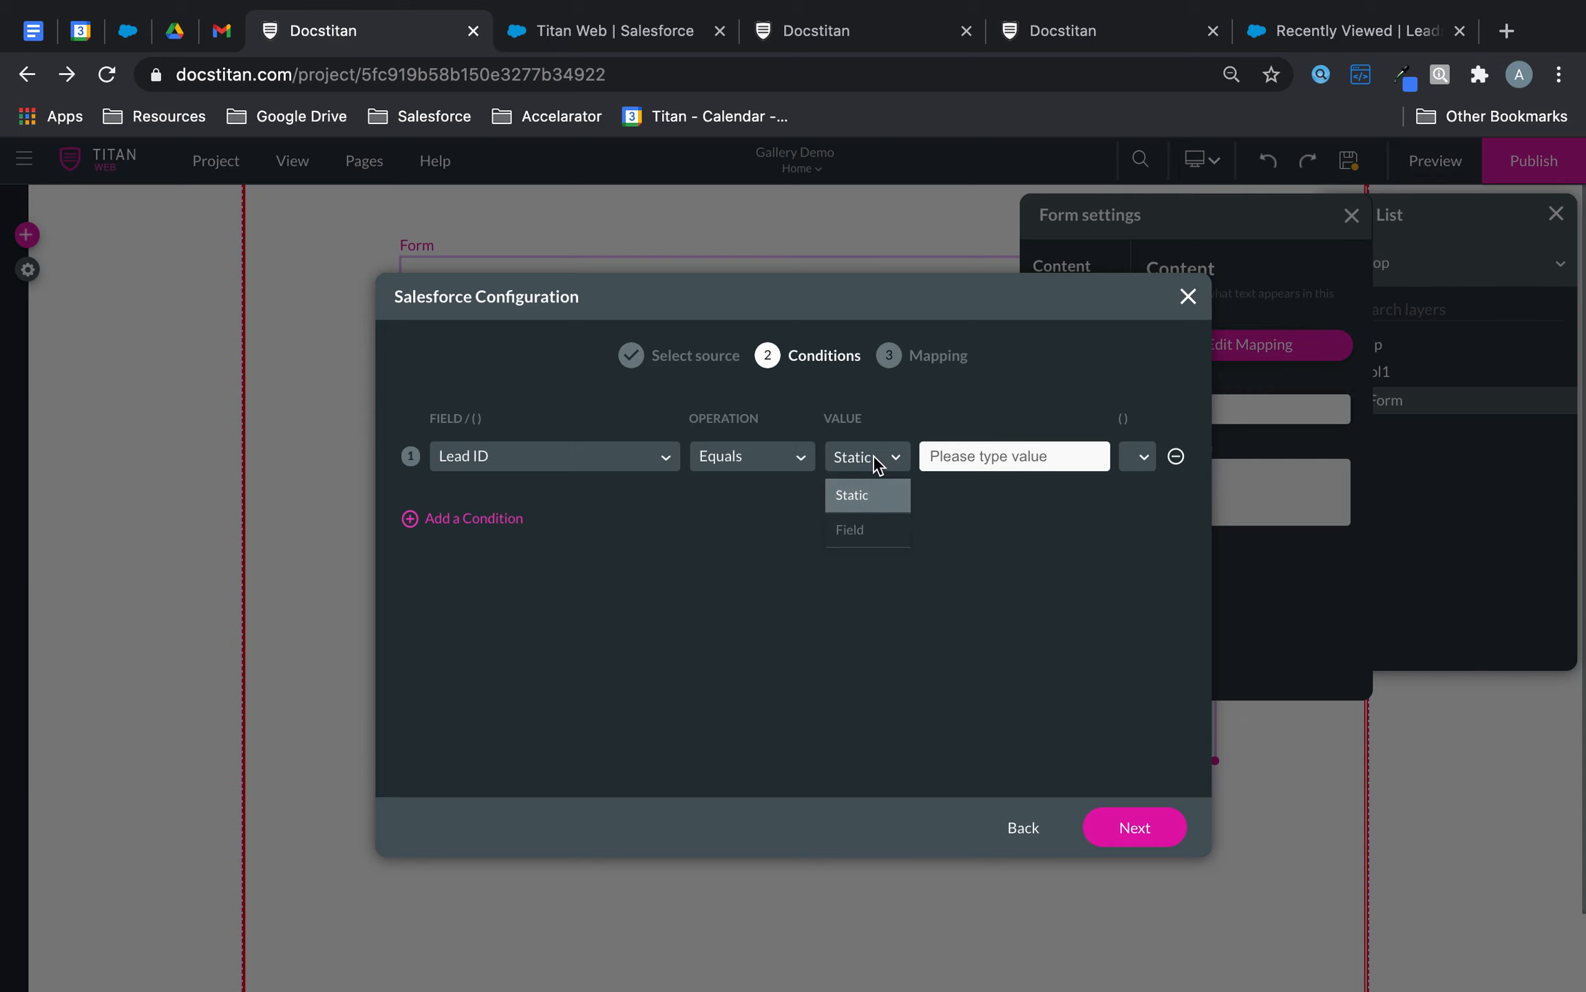
pyautogui.click(989, 561)
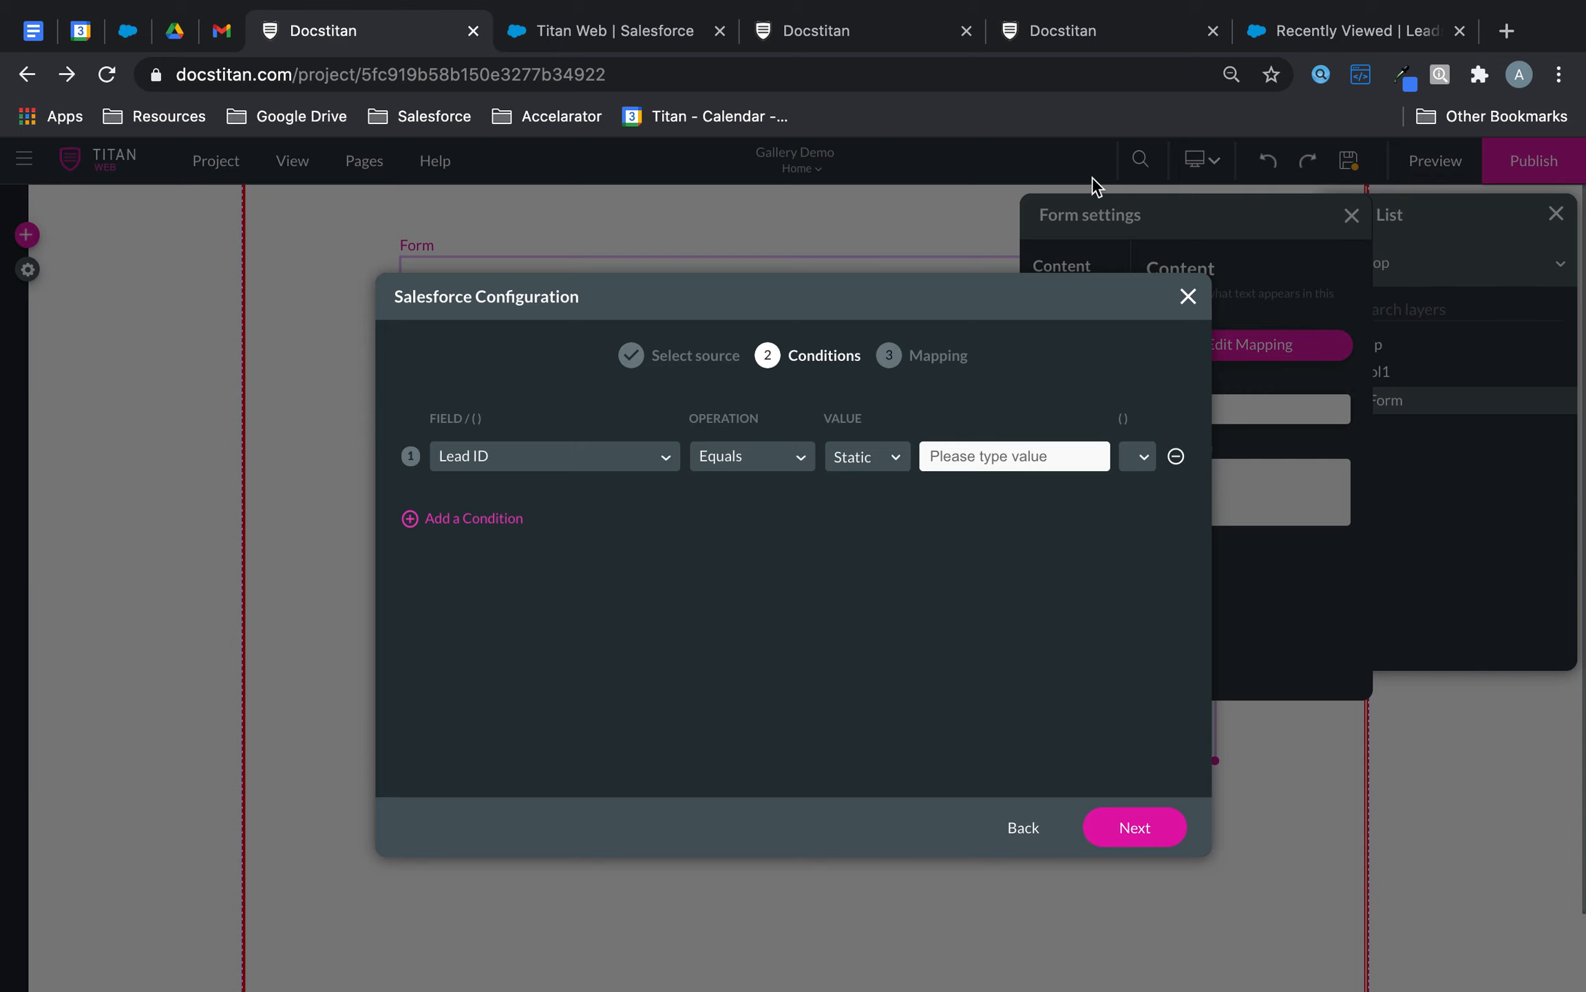
# Switch to the new lead's record in Salesforce and copy its record ID from the page URL
pyautogui.click(1306, 43)
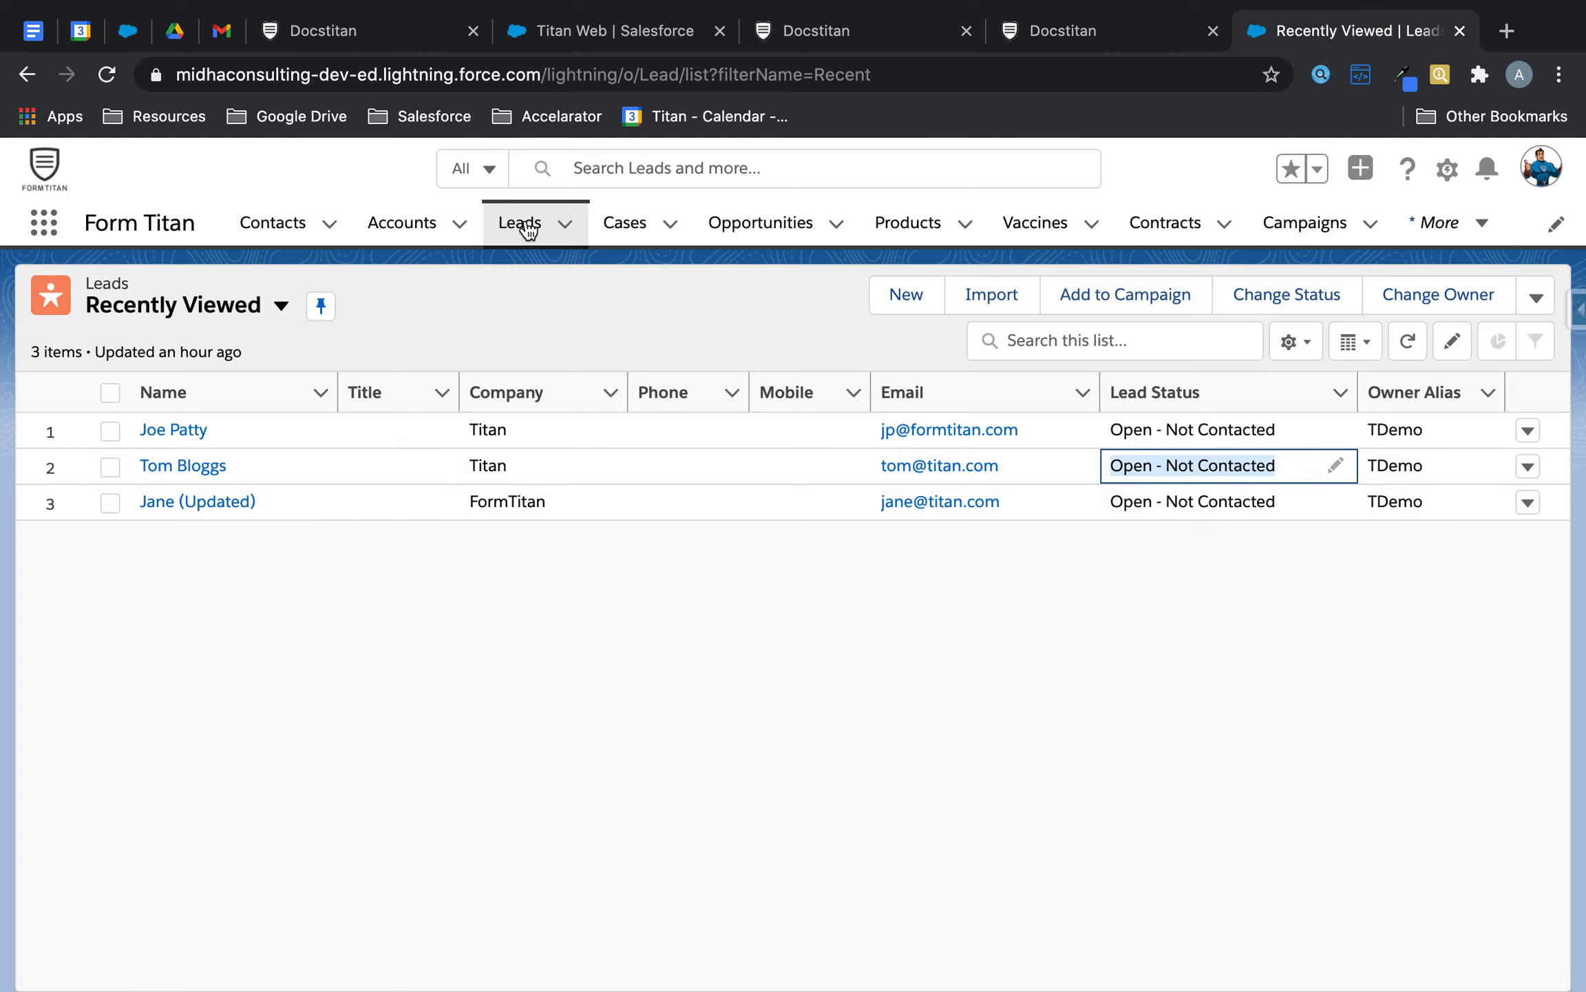
pyautogui.click(662, 40)
pyautogui.doubleClick(801, 76)
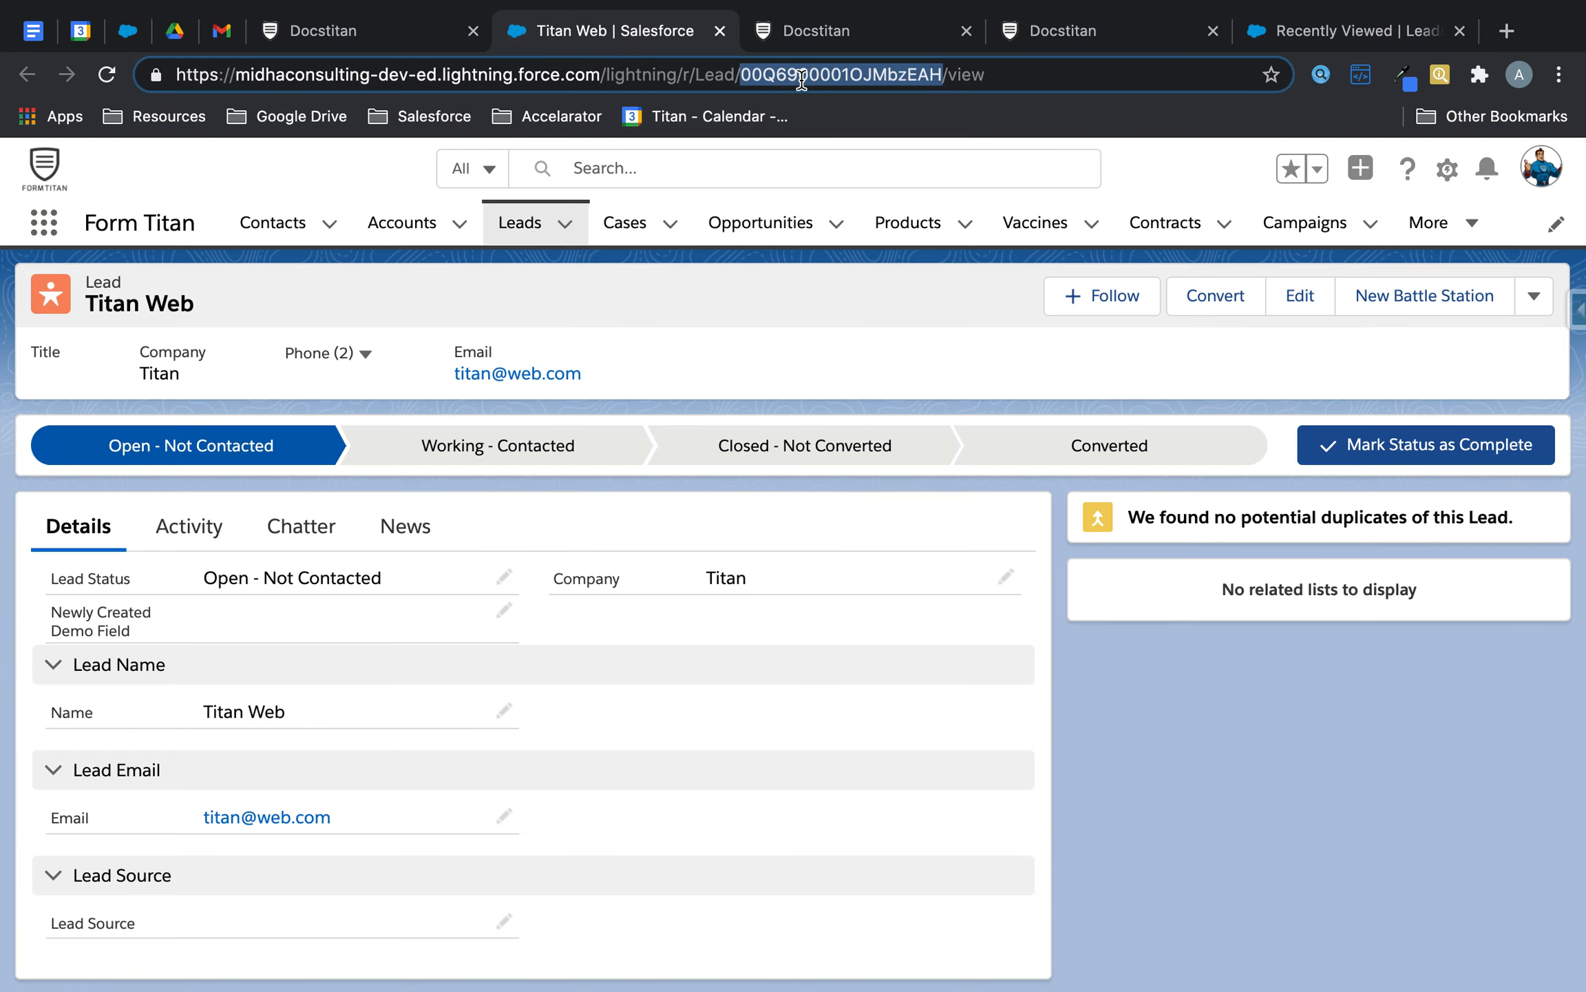
# Close the old published-site tab showing only a title and return to the Titan project
pyautogui.click(876, 30)
pyautogui.click(1066, 31)
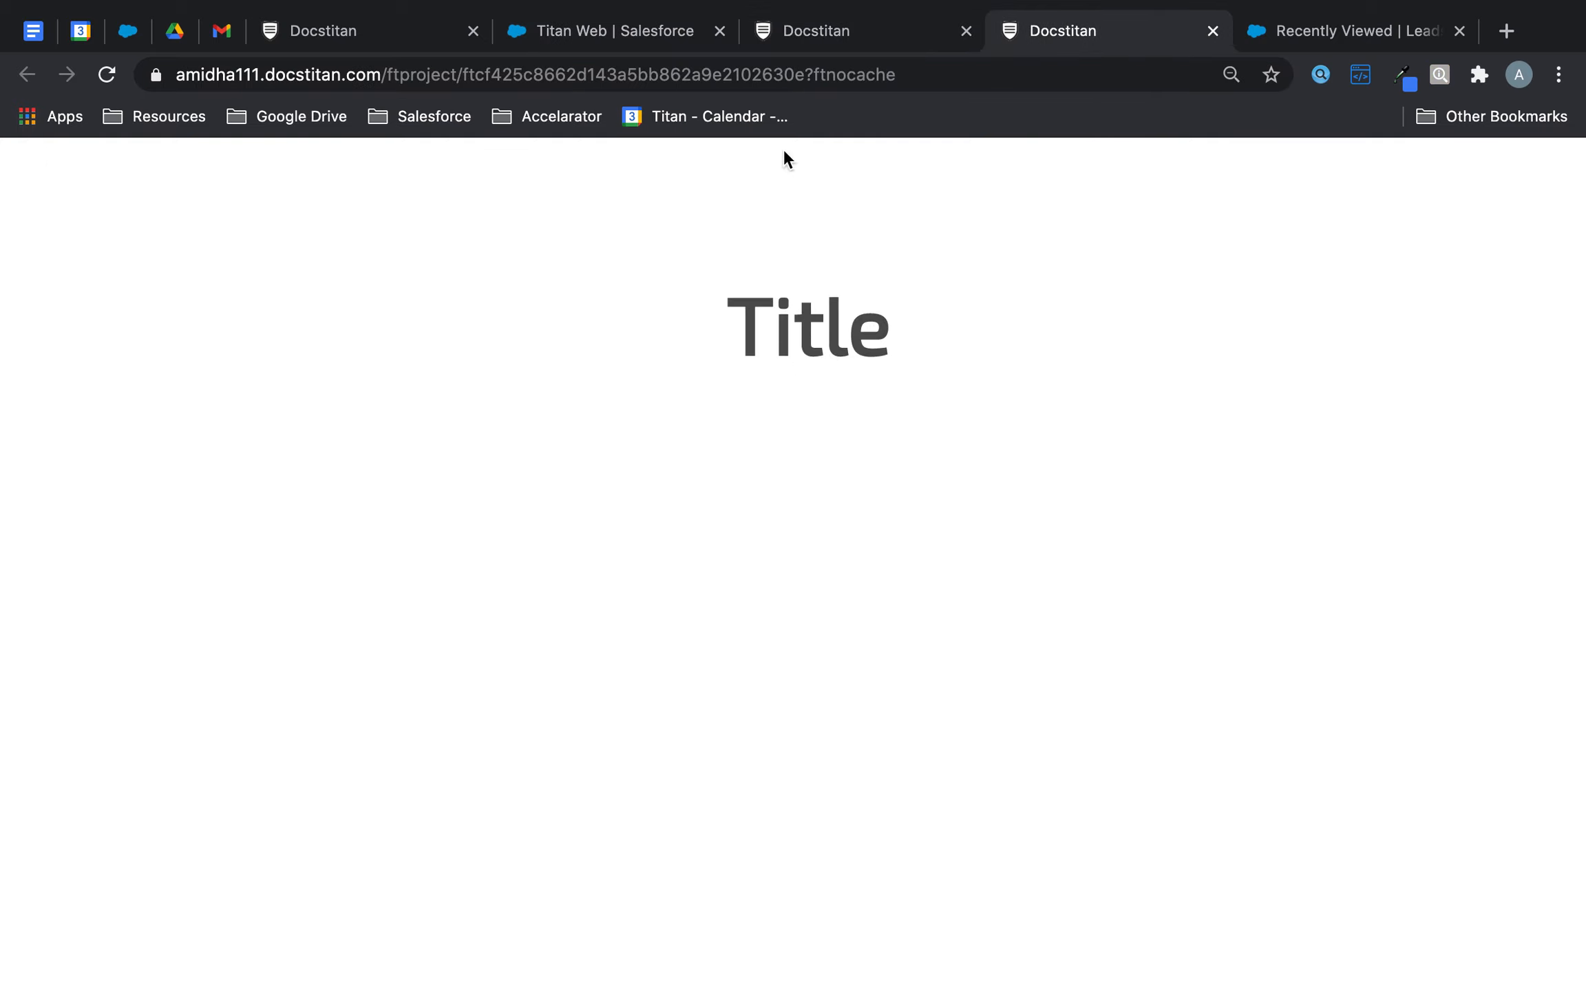
pyautogui.click(1213, 31)
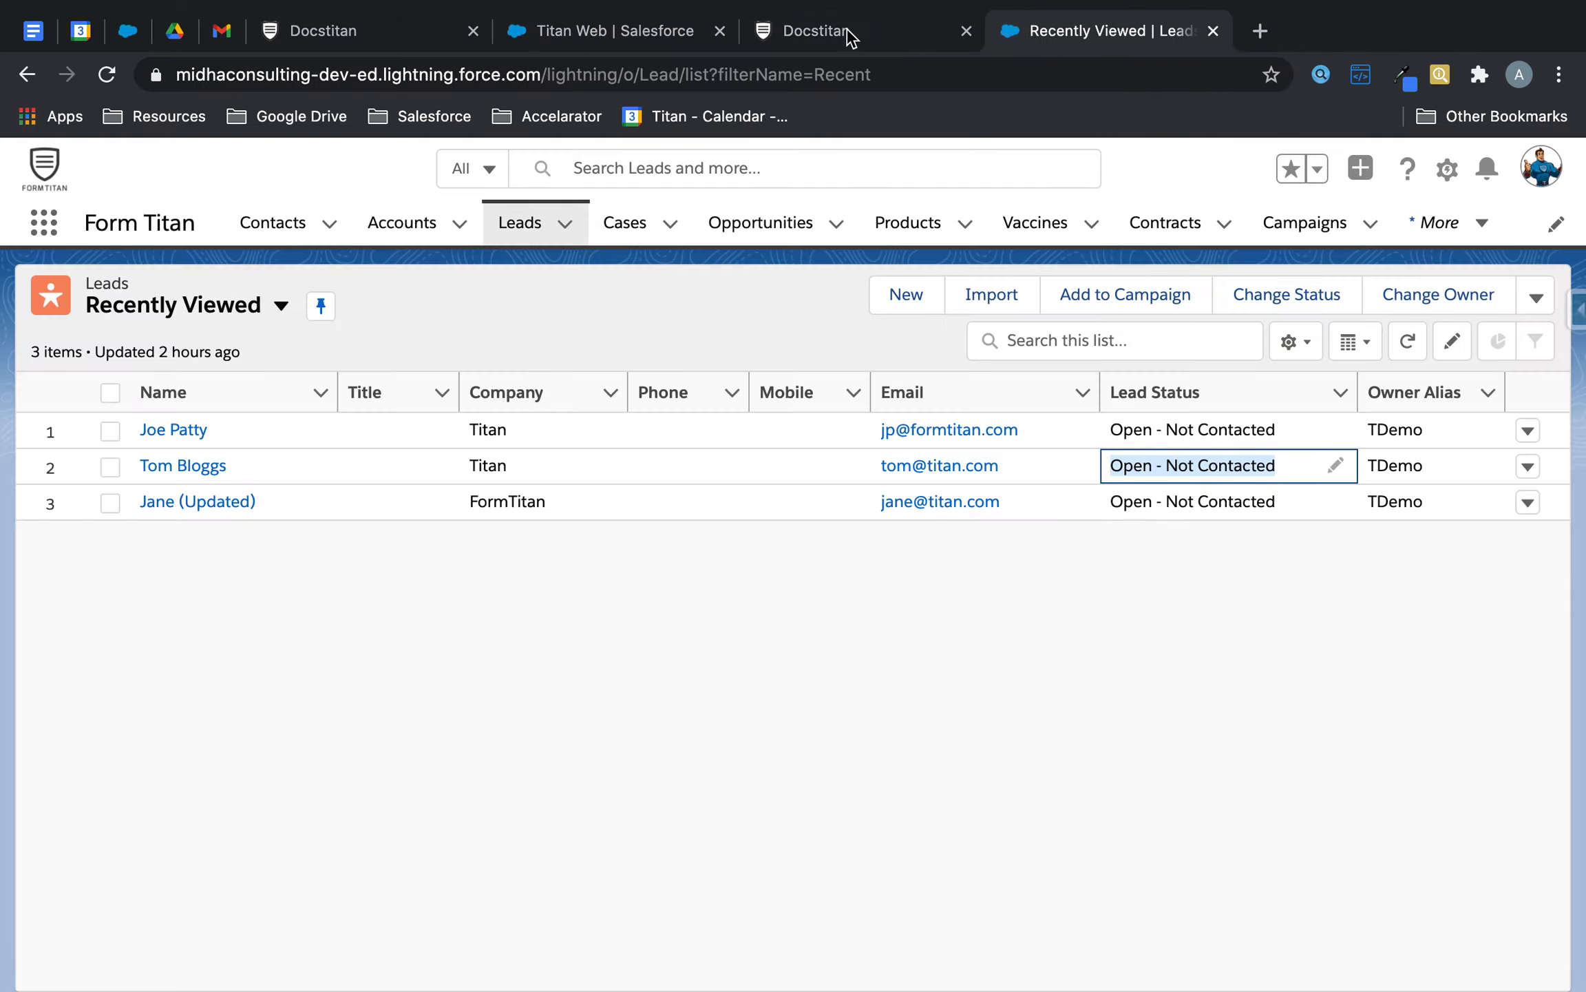
pyautogui.click(852, 36)
pyautogui.click(333, 34)
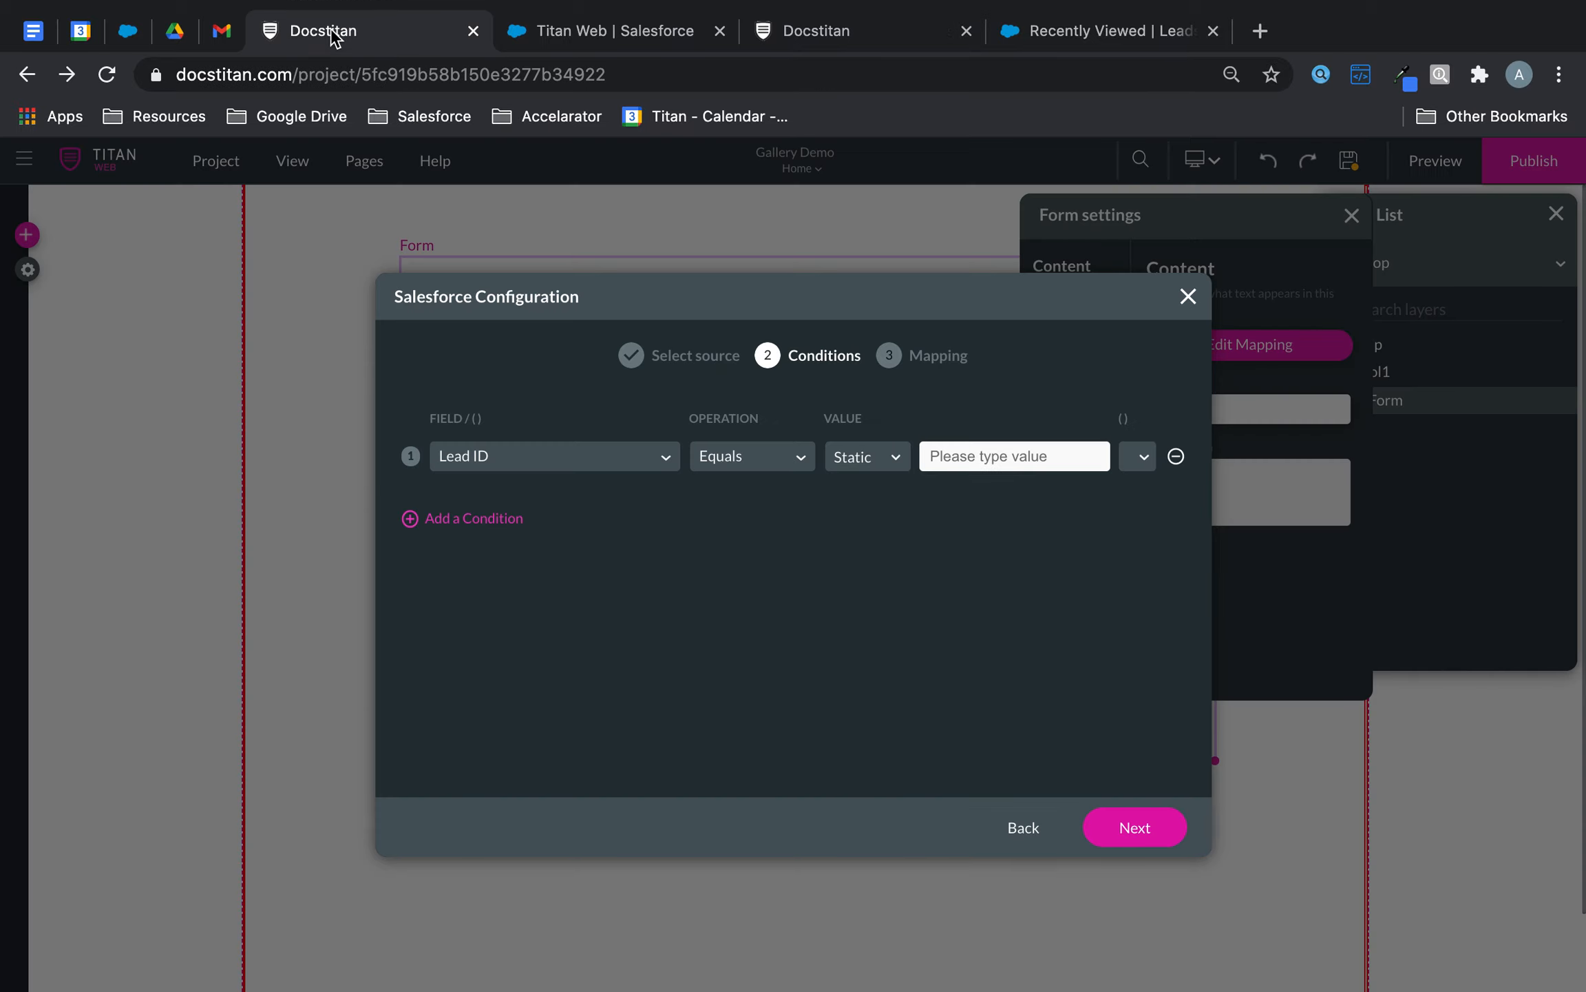
# Paste the copied lead record ID as the condition's static value and apply the existing field mapping
pyautogui.click(971, 457)
pyautogui.hotkey('ctrl', 'v')
pyautogui.click(1134, 836)
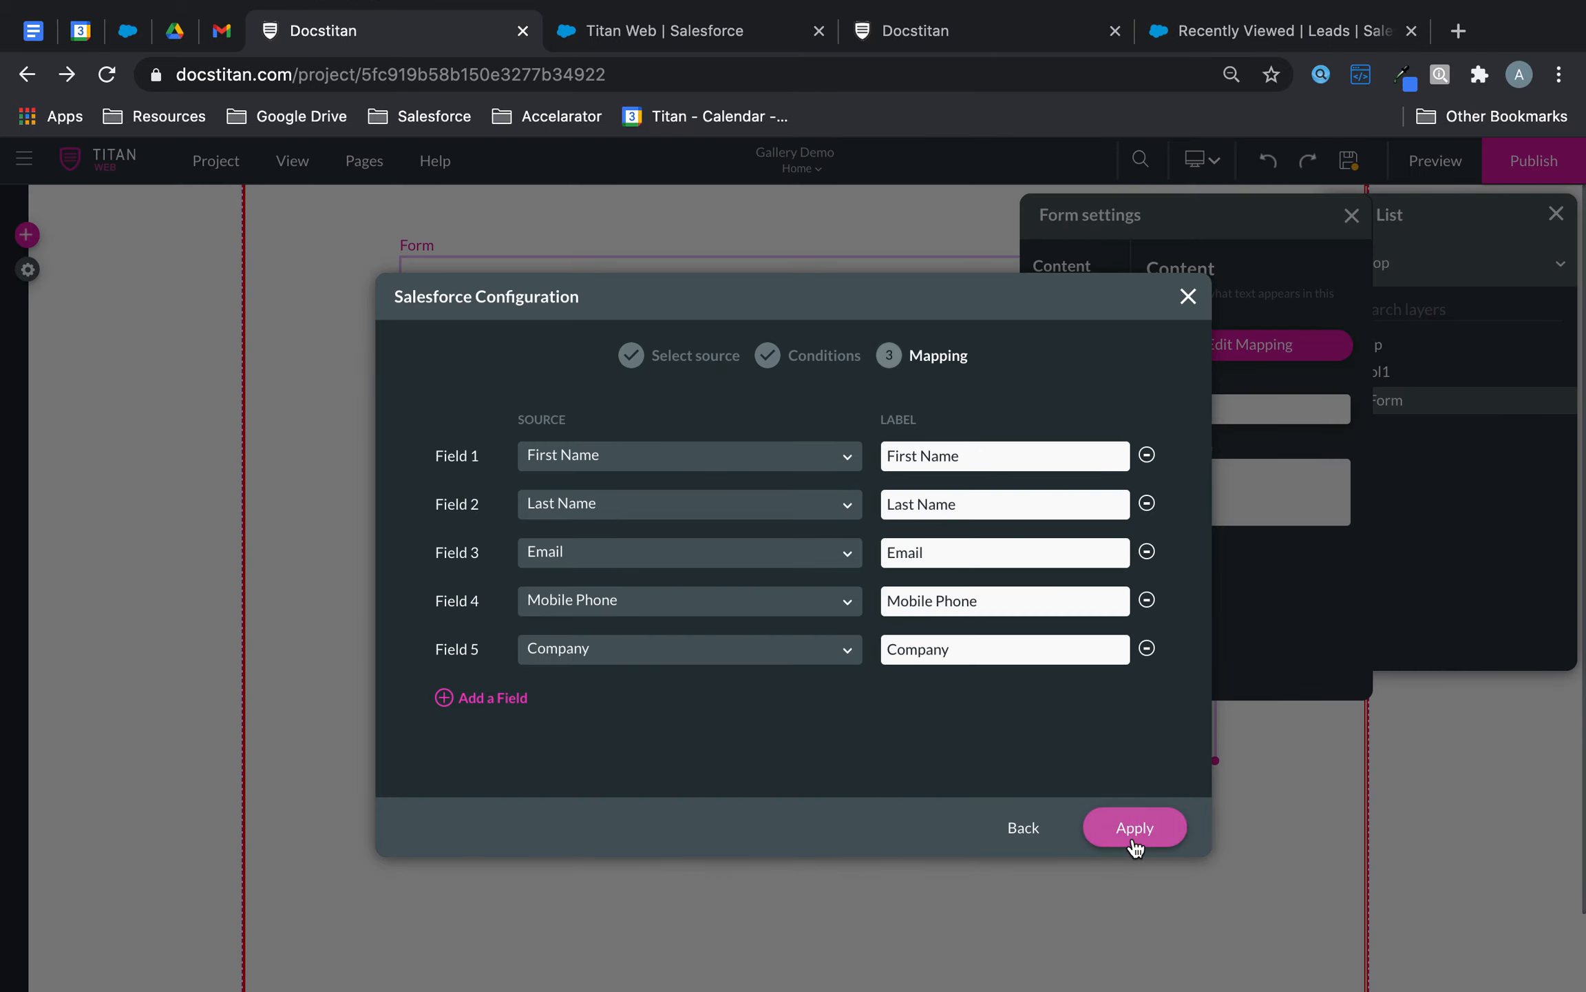
pyautogui.click(1133, 836)
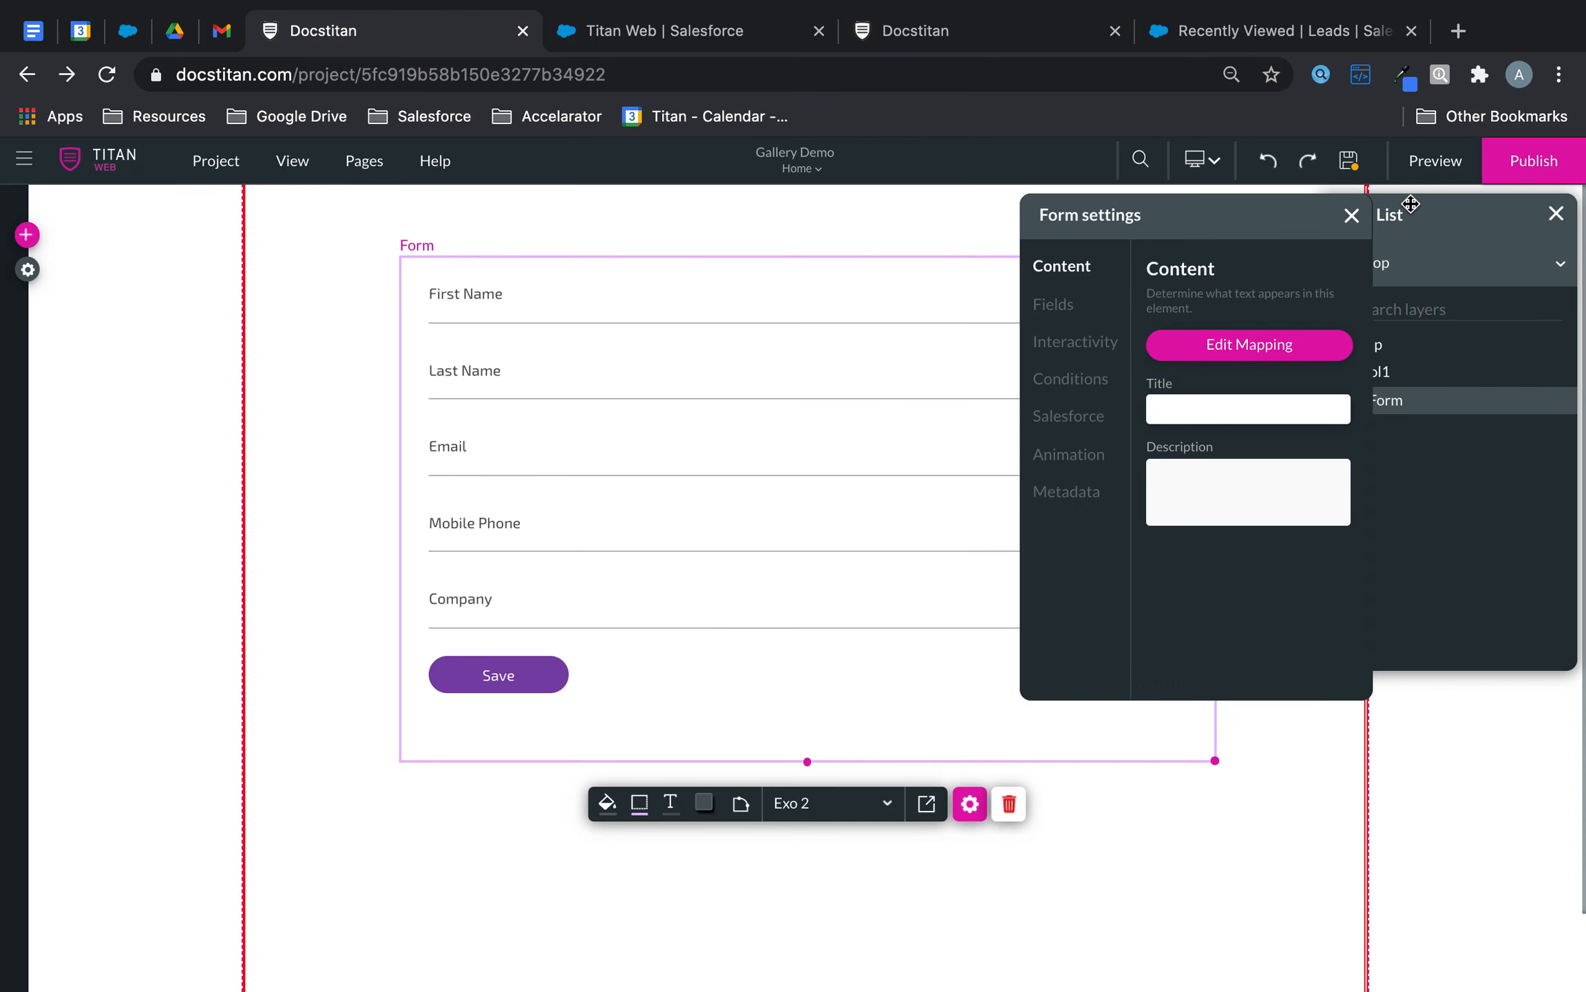
# Close the form settings and layer list, and close the remaining outdated published form tab
pyautogui.click(1351, 216)
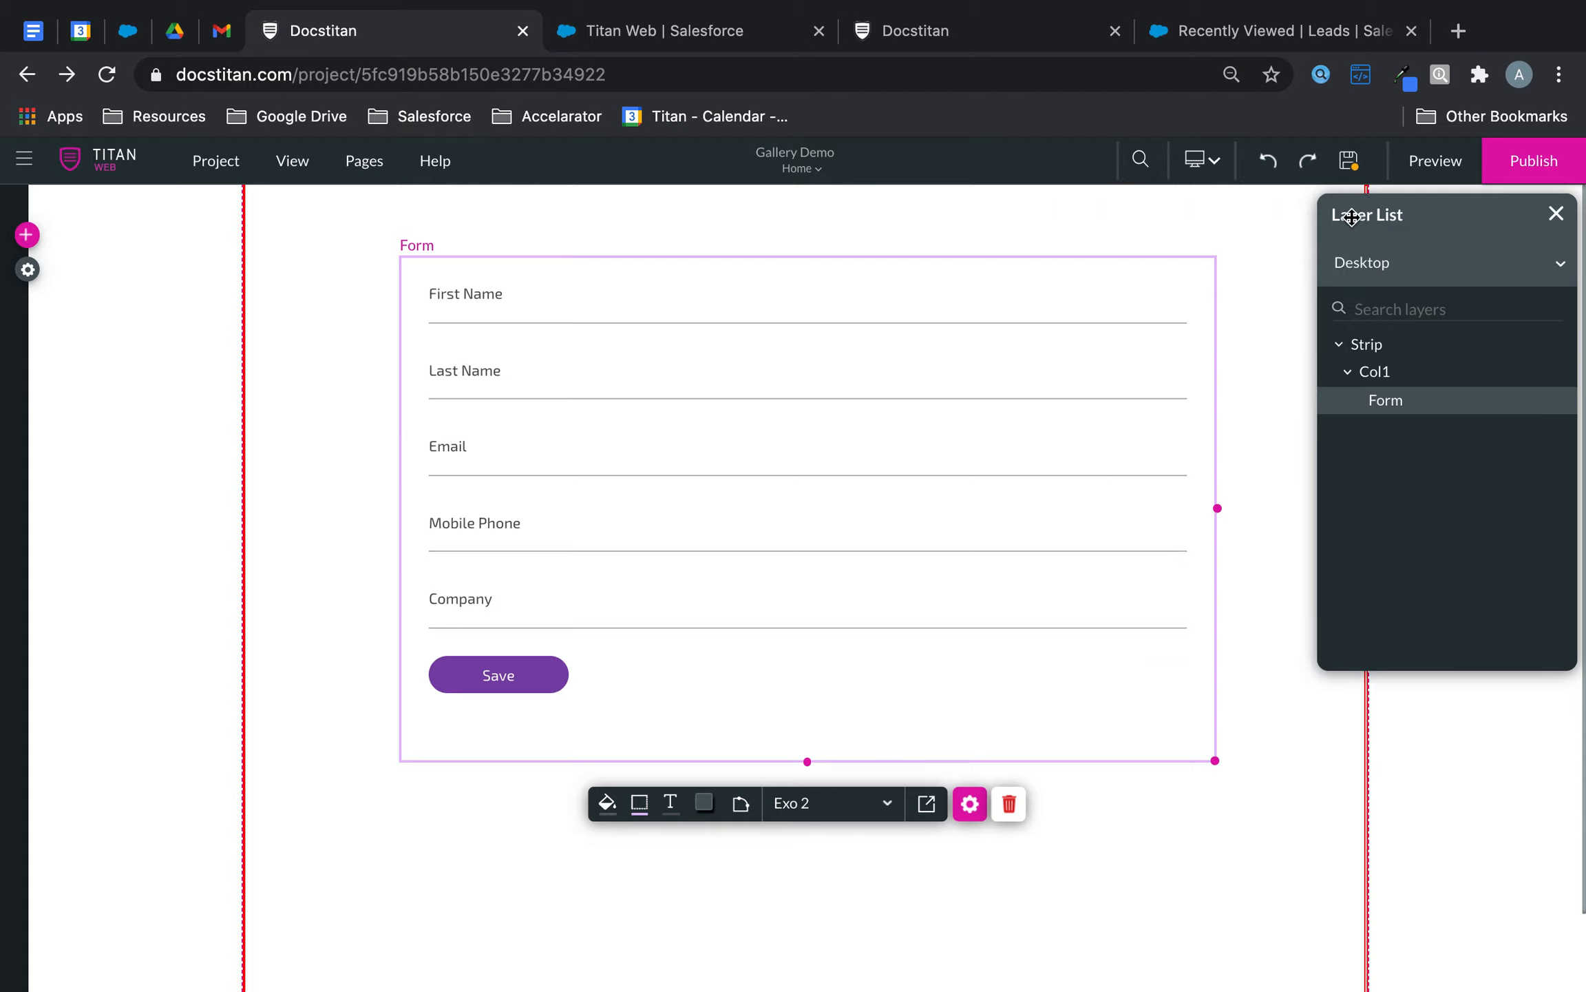
pyautogui.click(1559, 214)
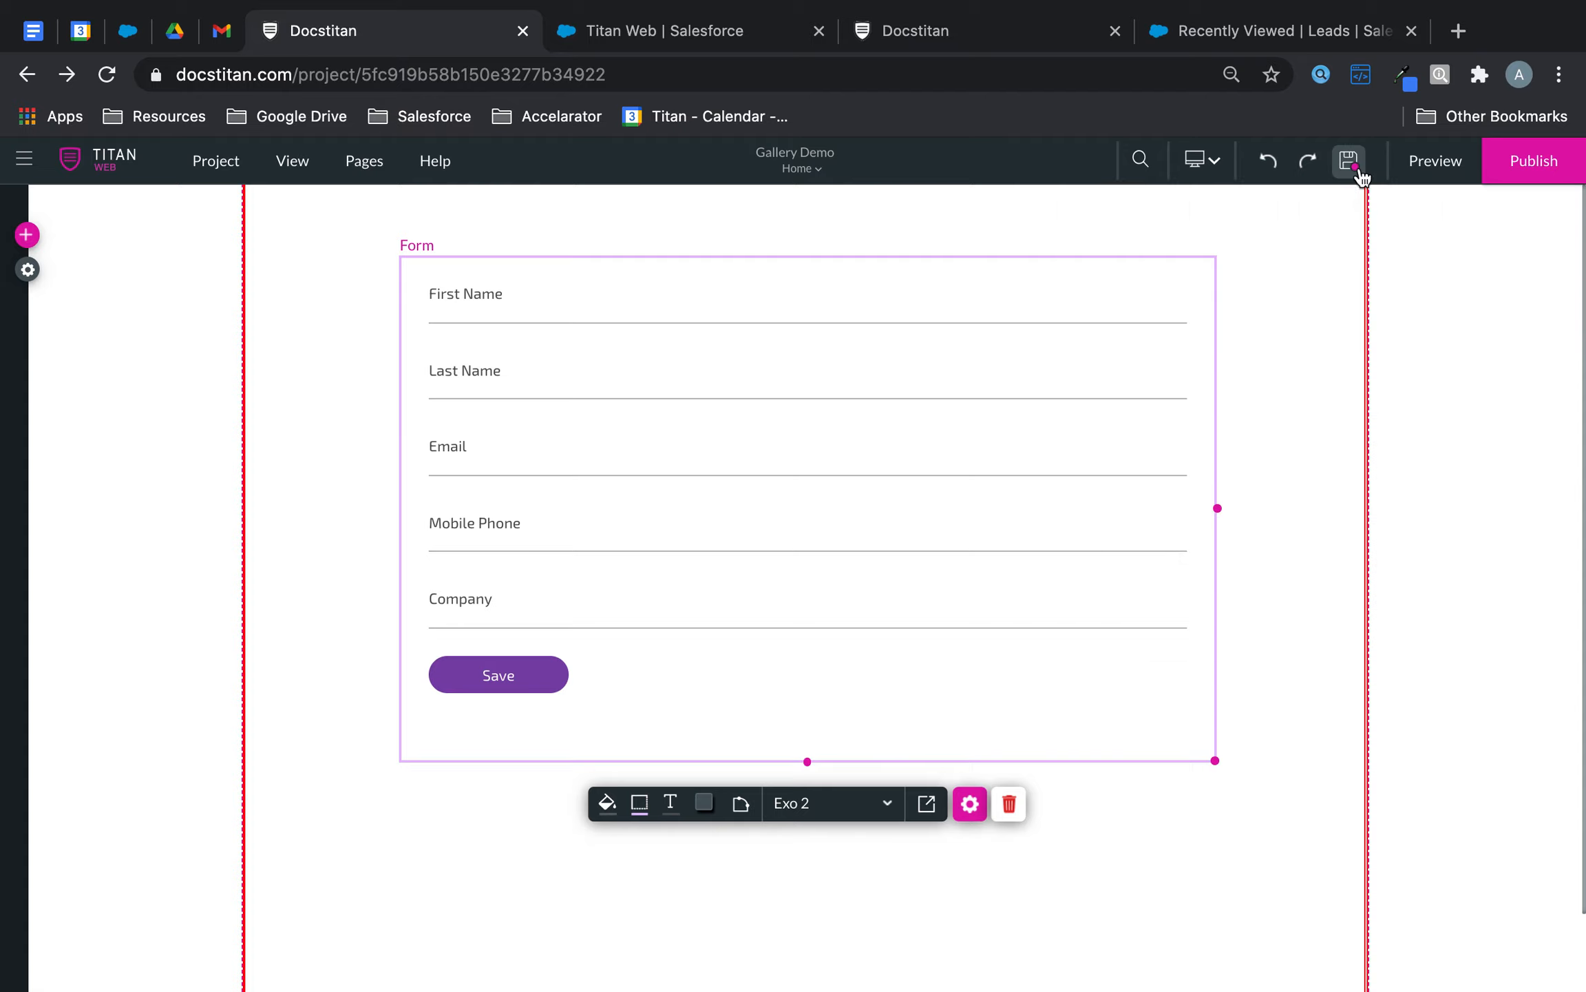
pyautogui.click(1116, 31)
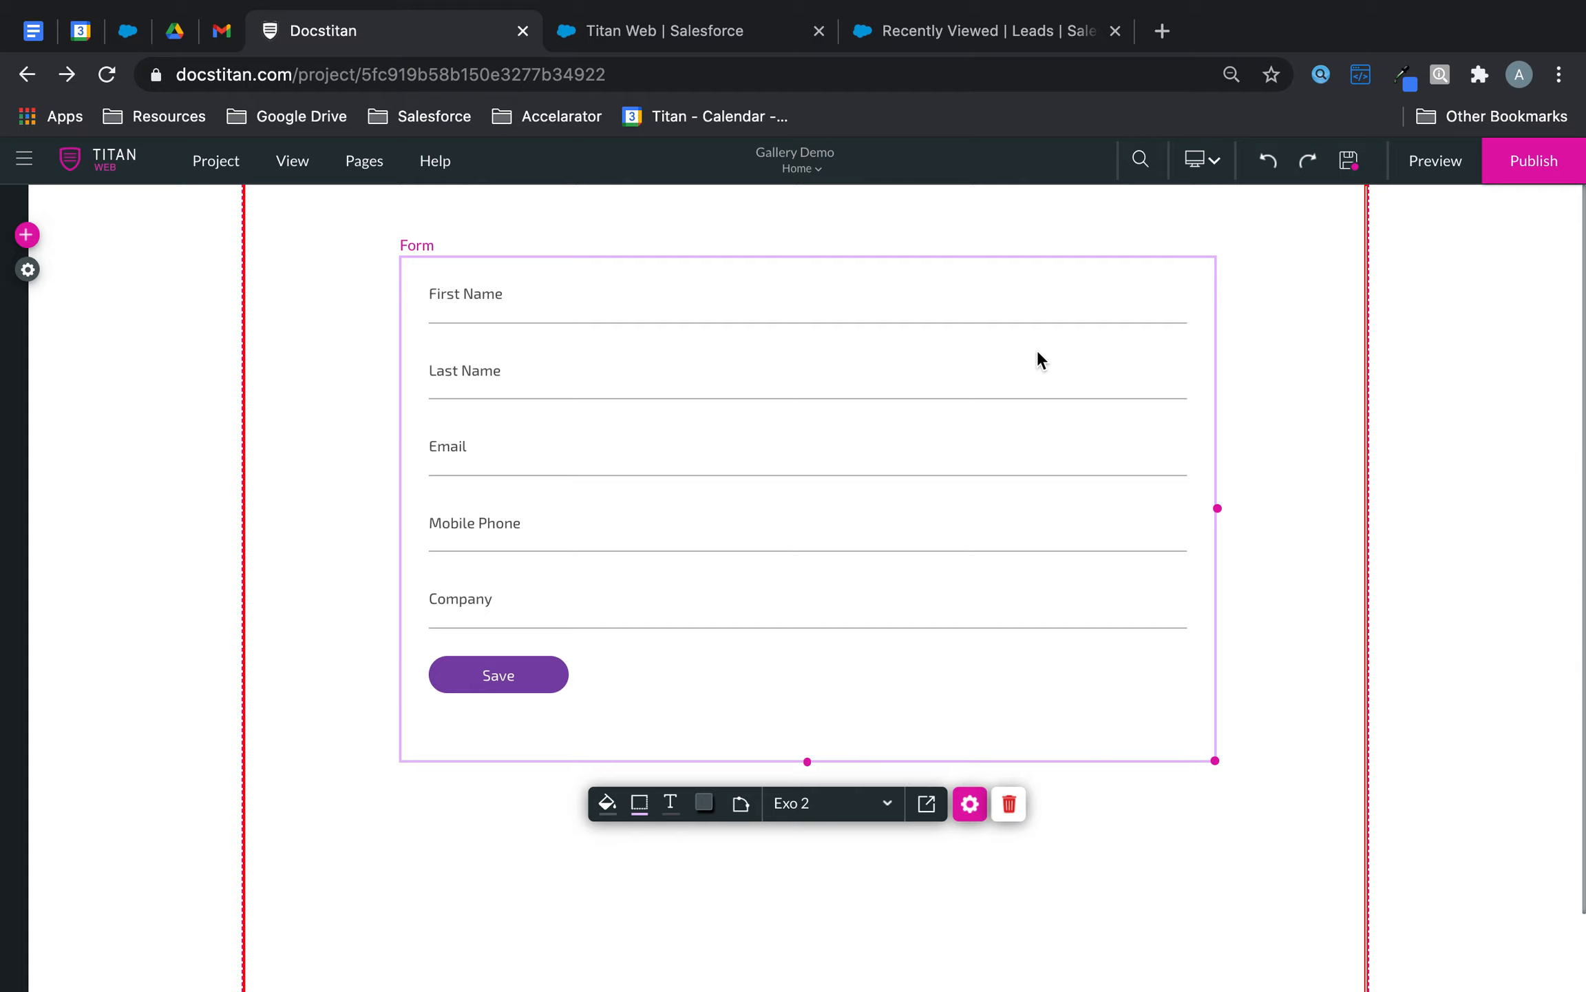
# Publish the Gallery Demo project with the update mapping and launch the published site
pyautogui.scroll(-2, 935, 450)
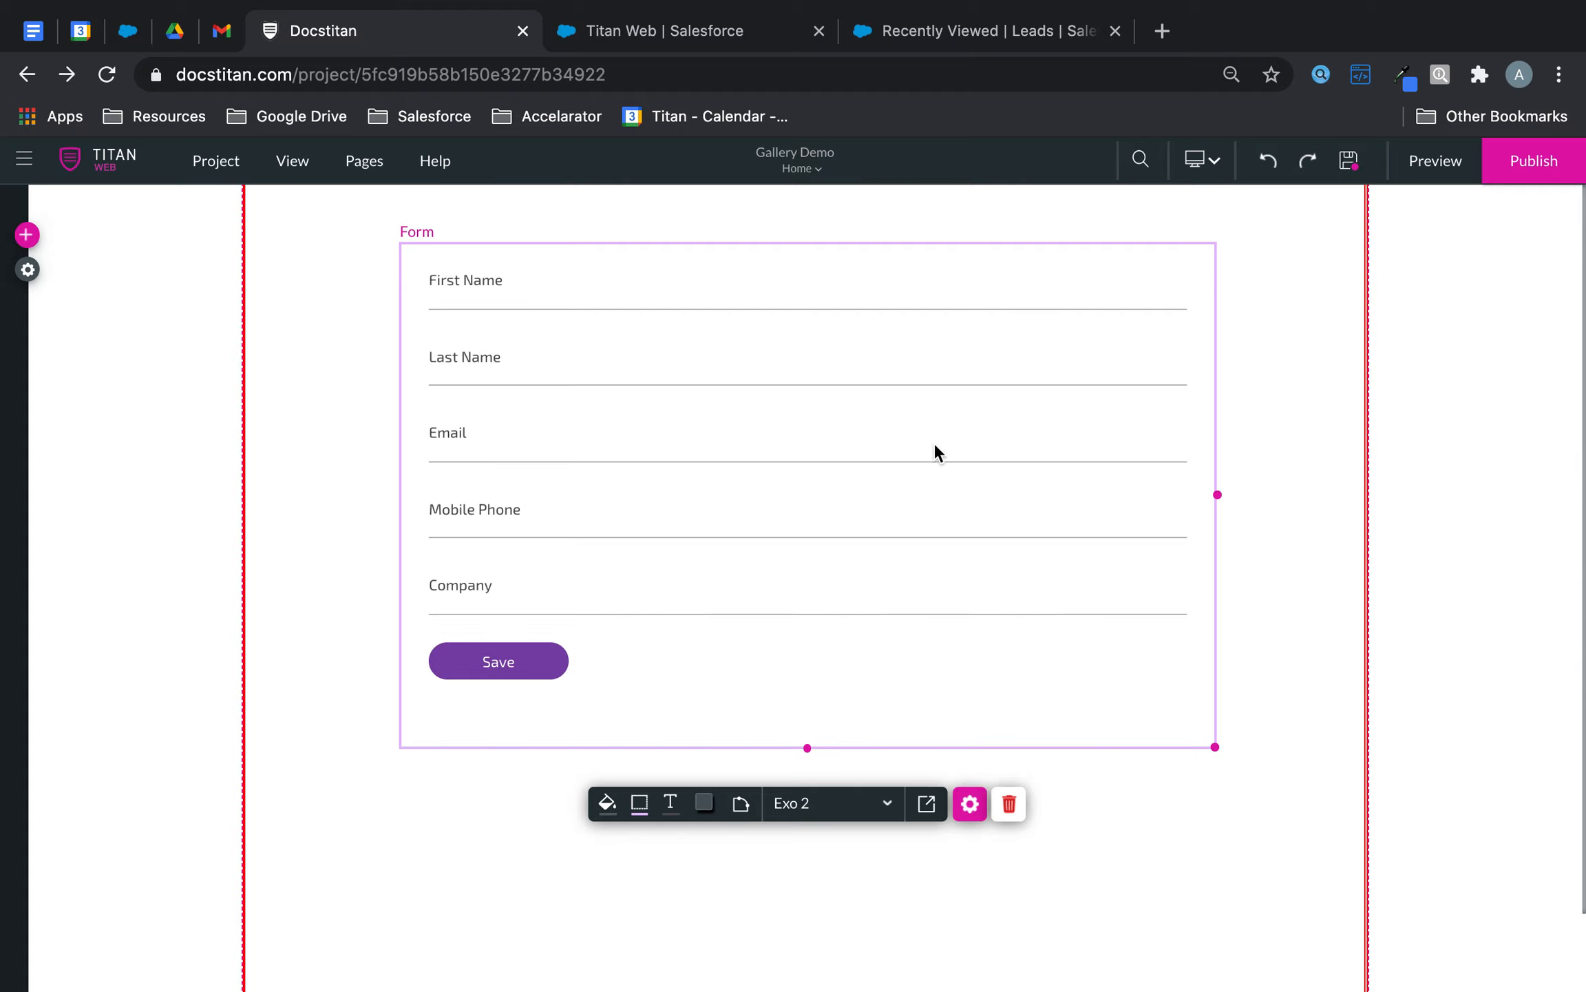
pyautogui.scroll(2, 937, 451)
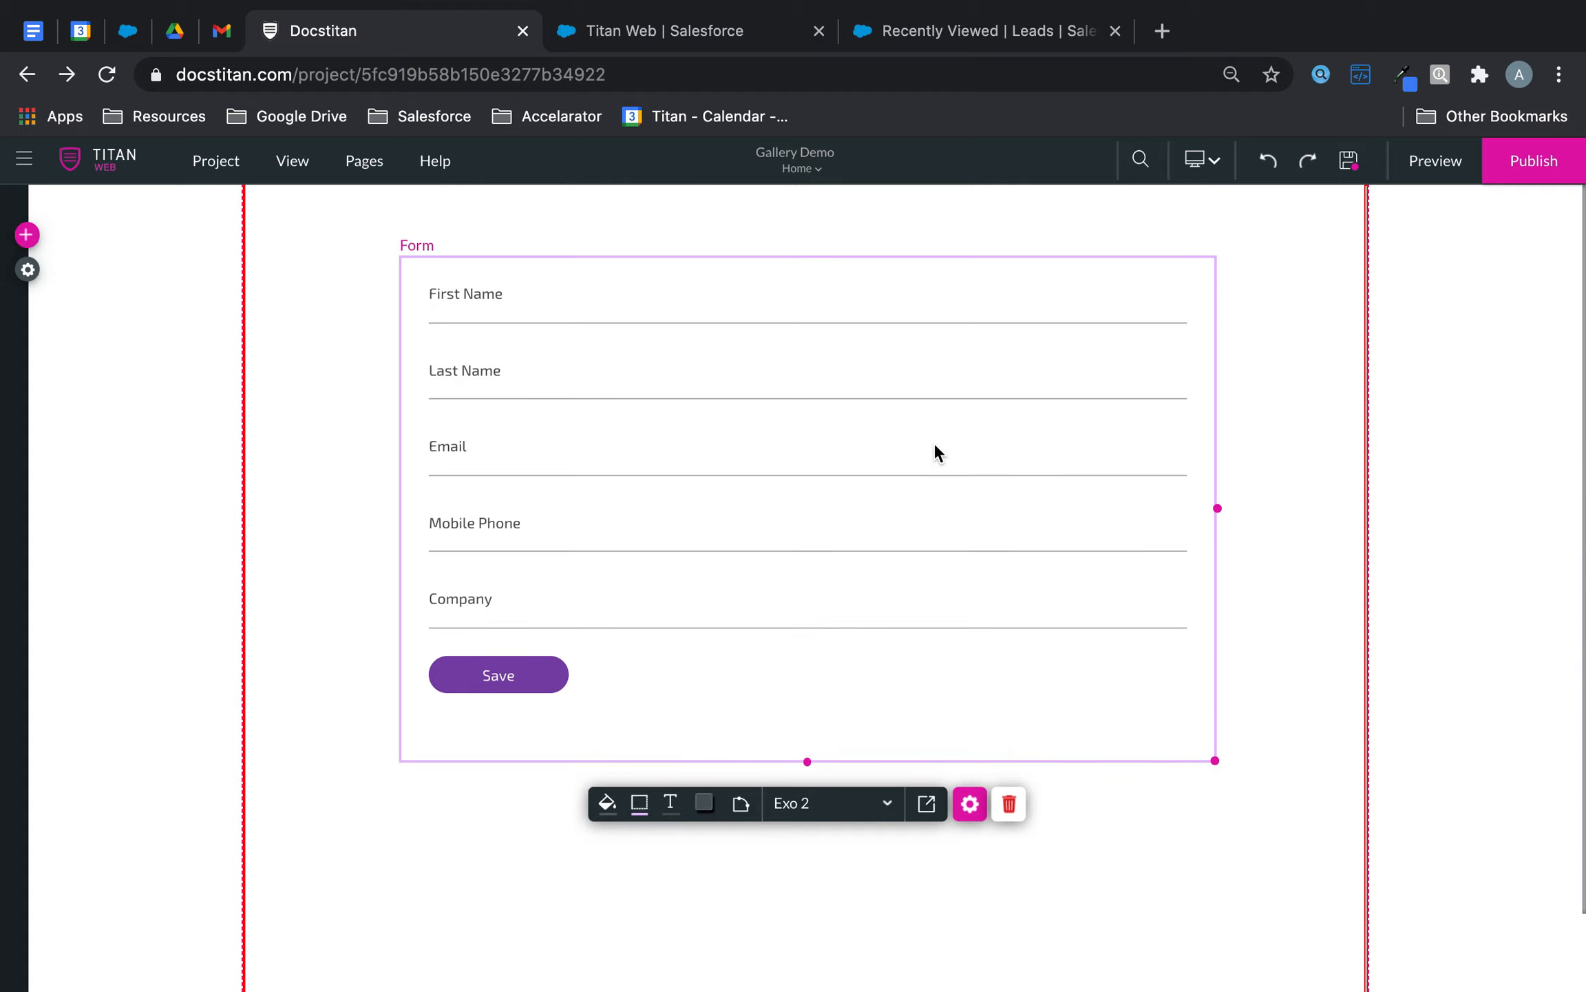
pyautogui.click(1518, 171)
pyautogui.rightClick(1520, 170)
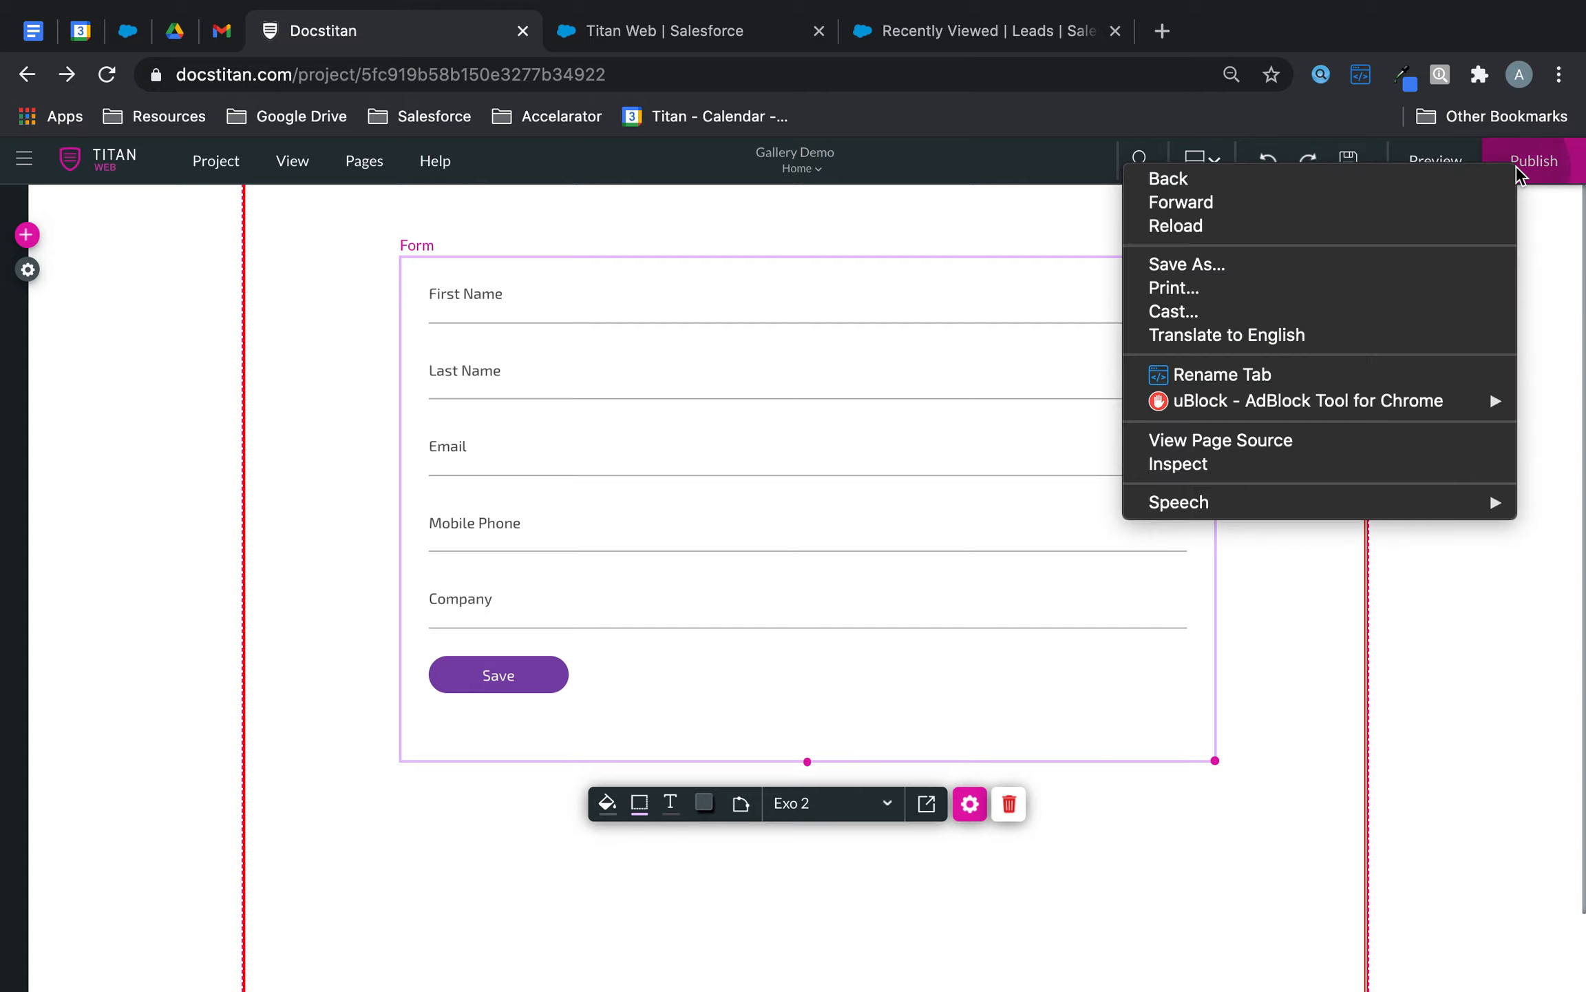
pyautogui.click(1285, 739)
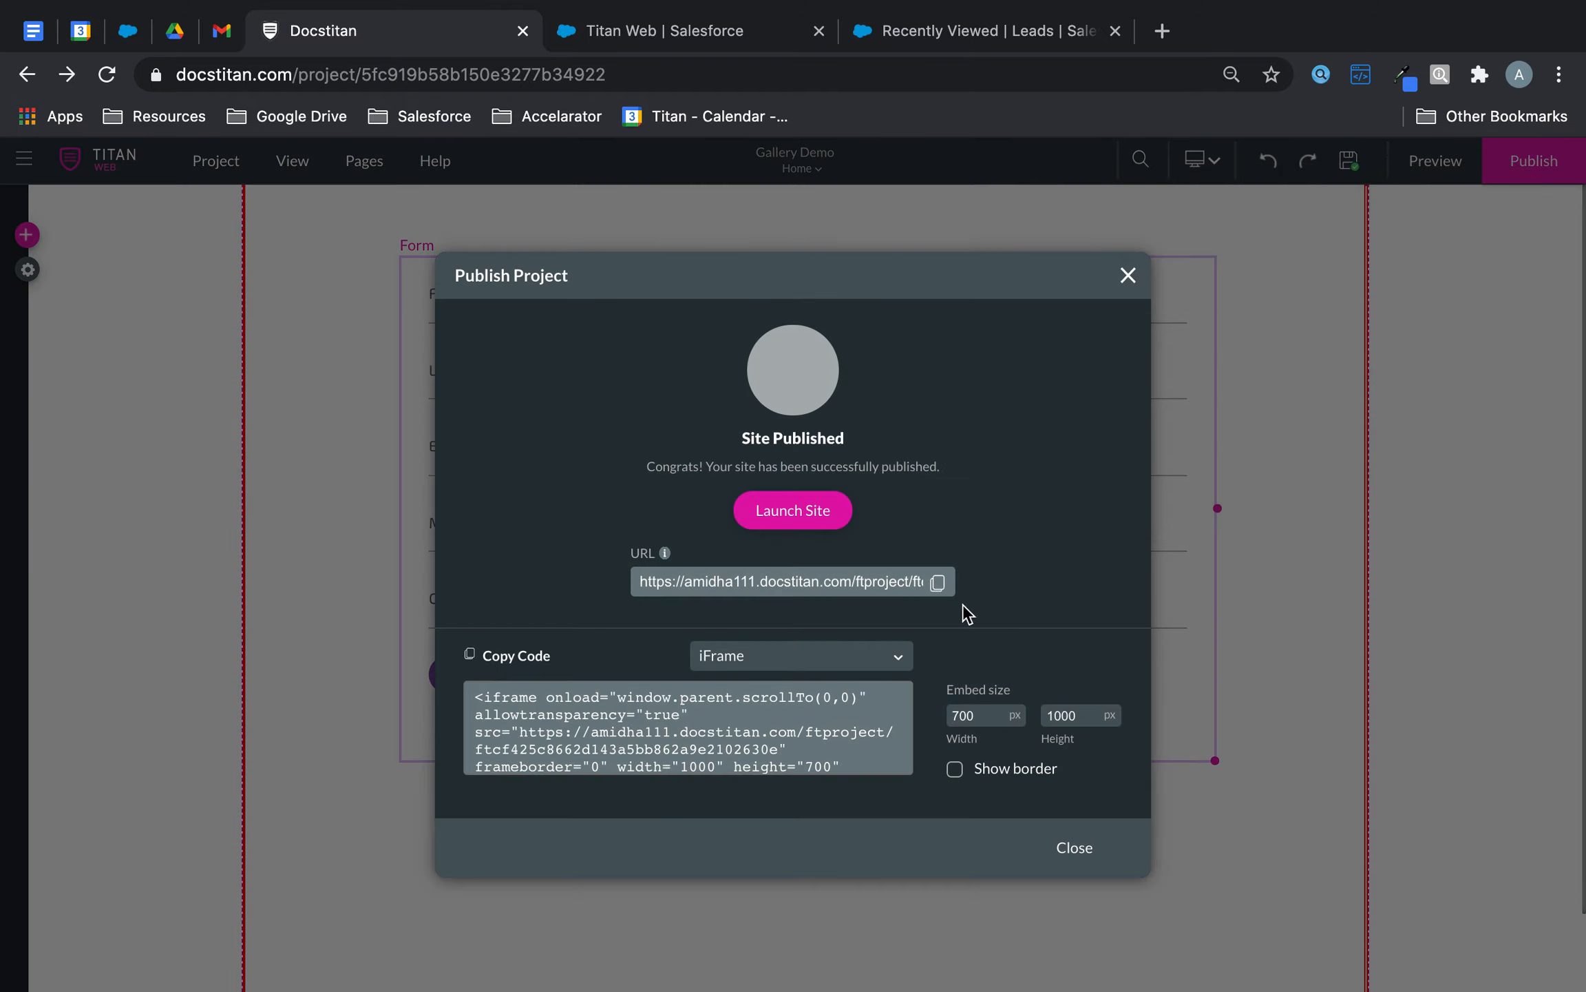
pyautogui.click(783, 517)
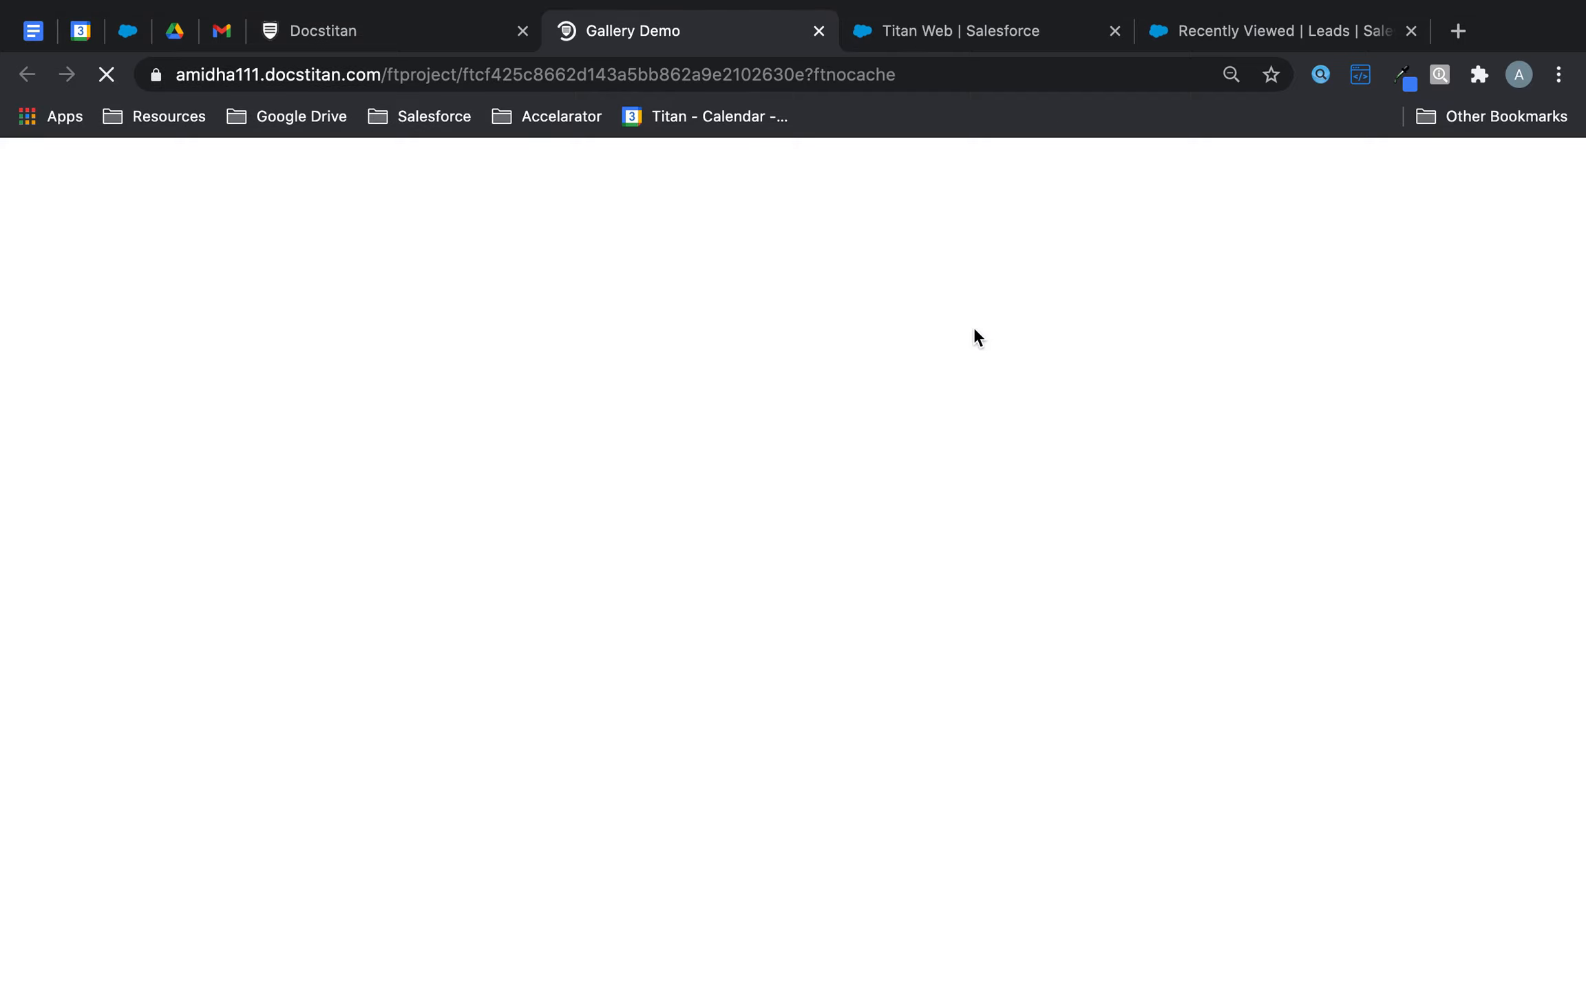
# On the published form, append "Update" to the first name and last name, set Company to Titan Update, and save
pyautogui.click(1009, 41)
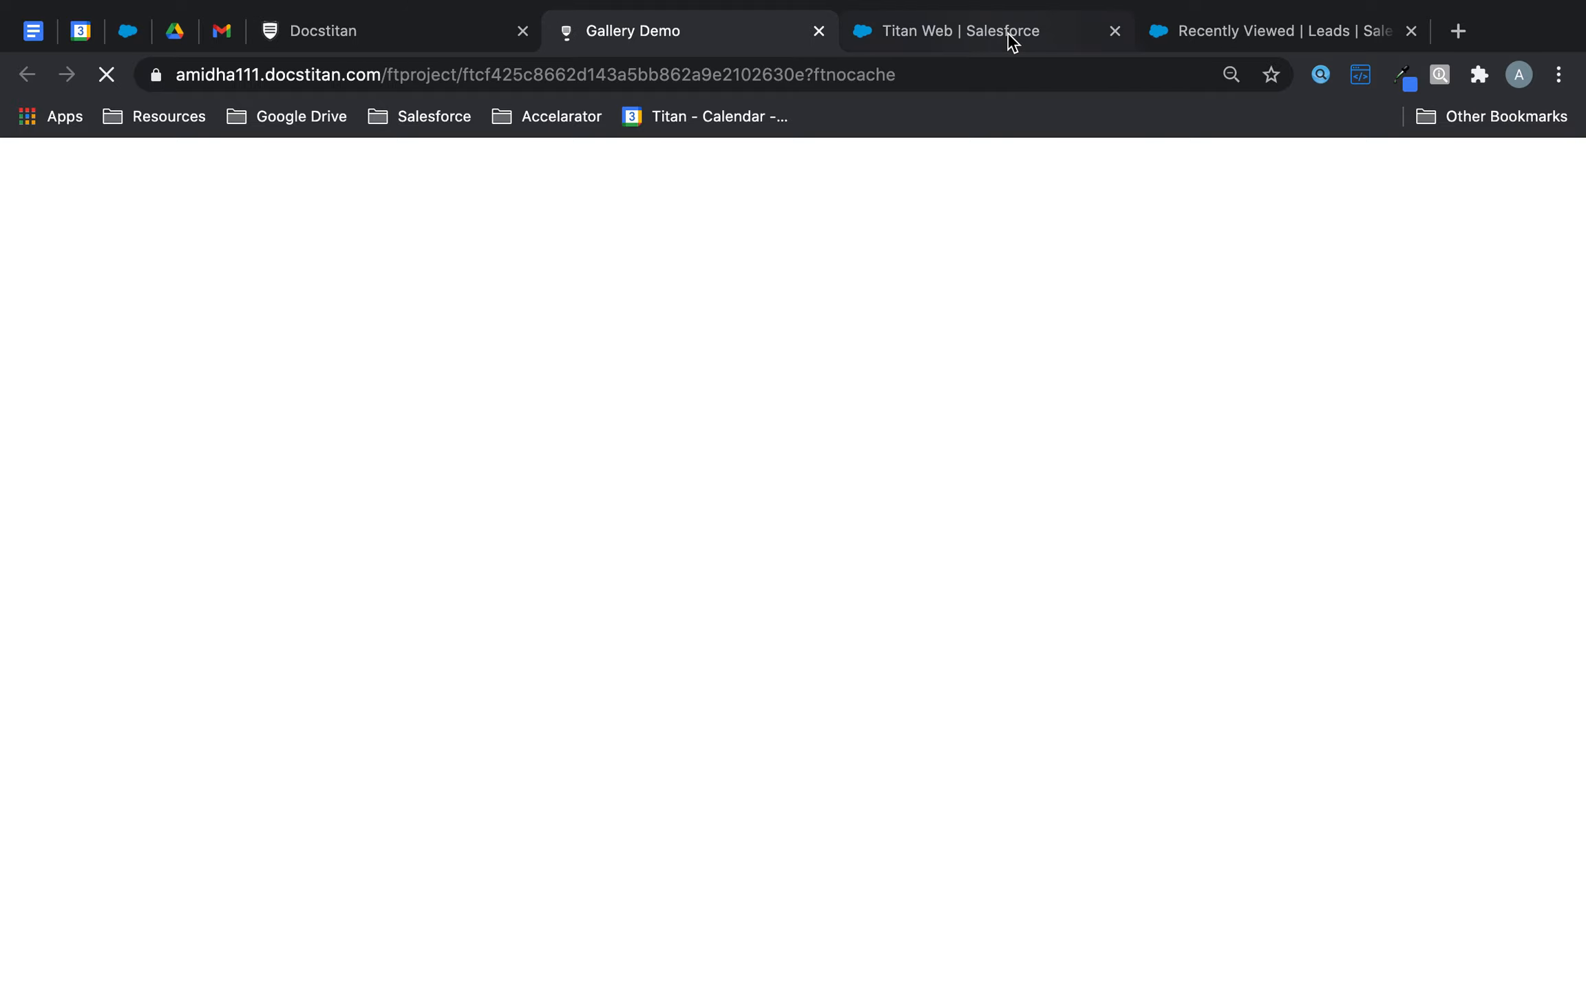
pyautogui.click(594, 33)
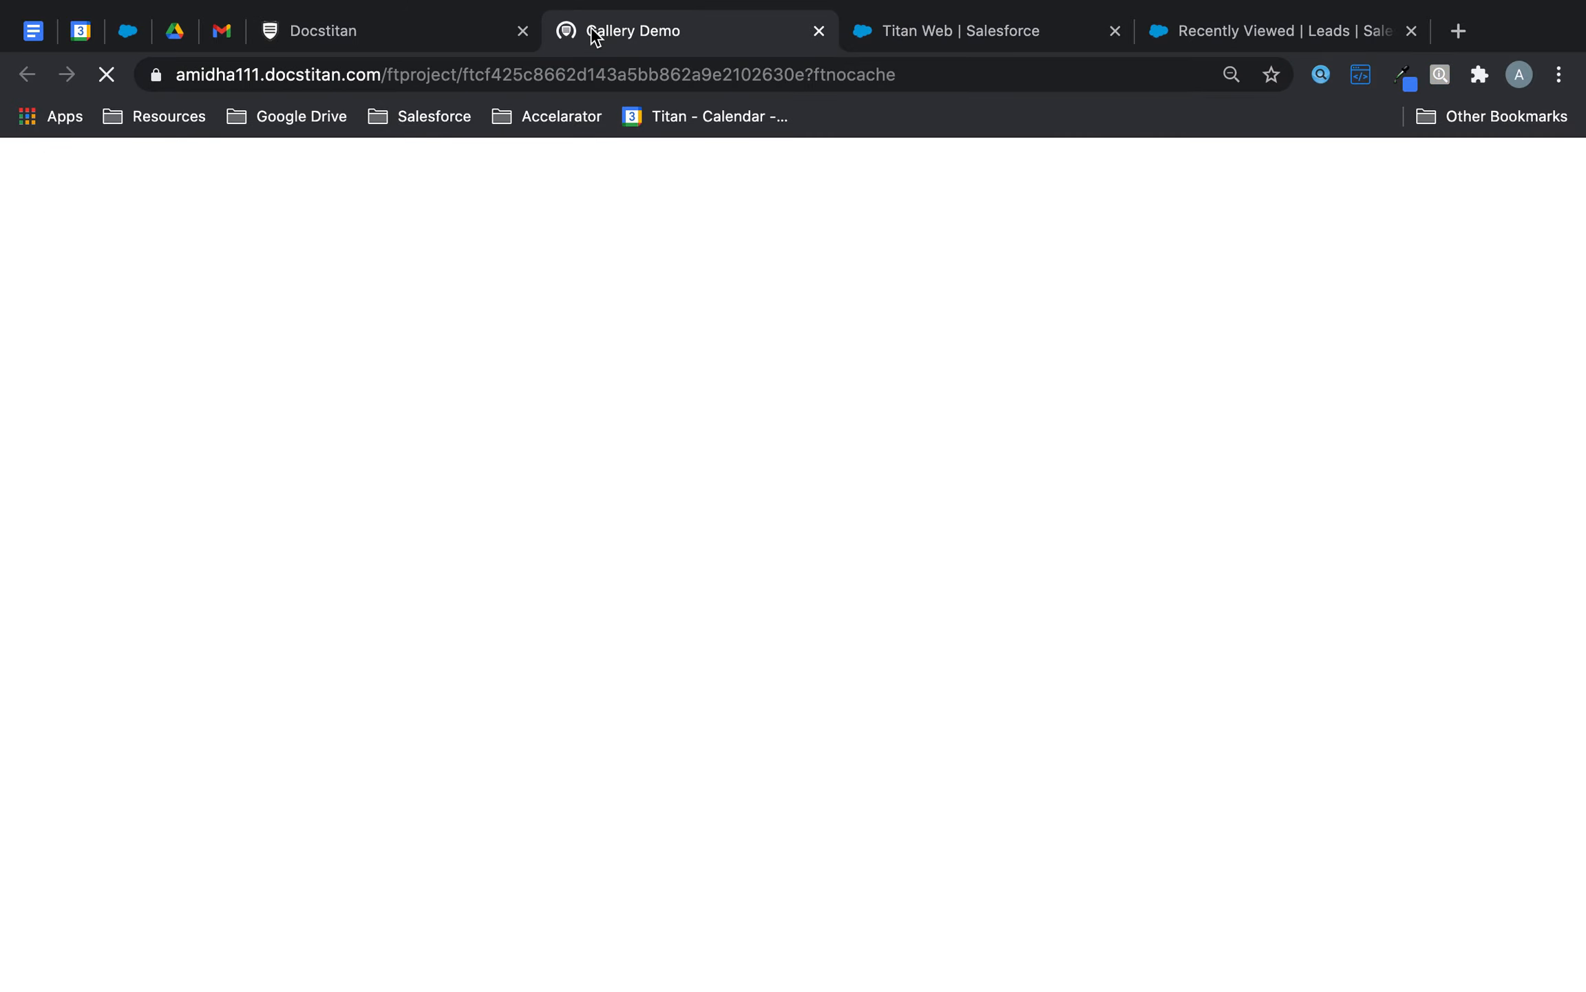
pyautogui.click(458, 295)
pyautogui.write('Titan U')
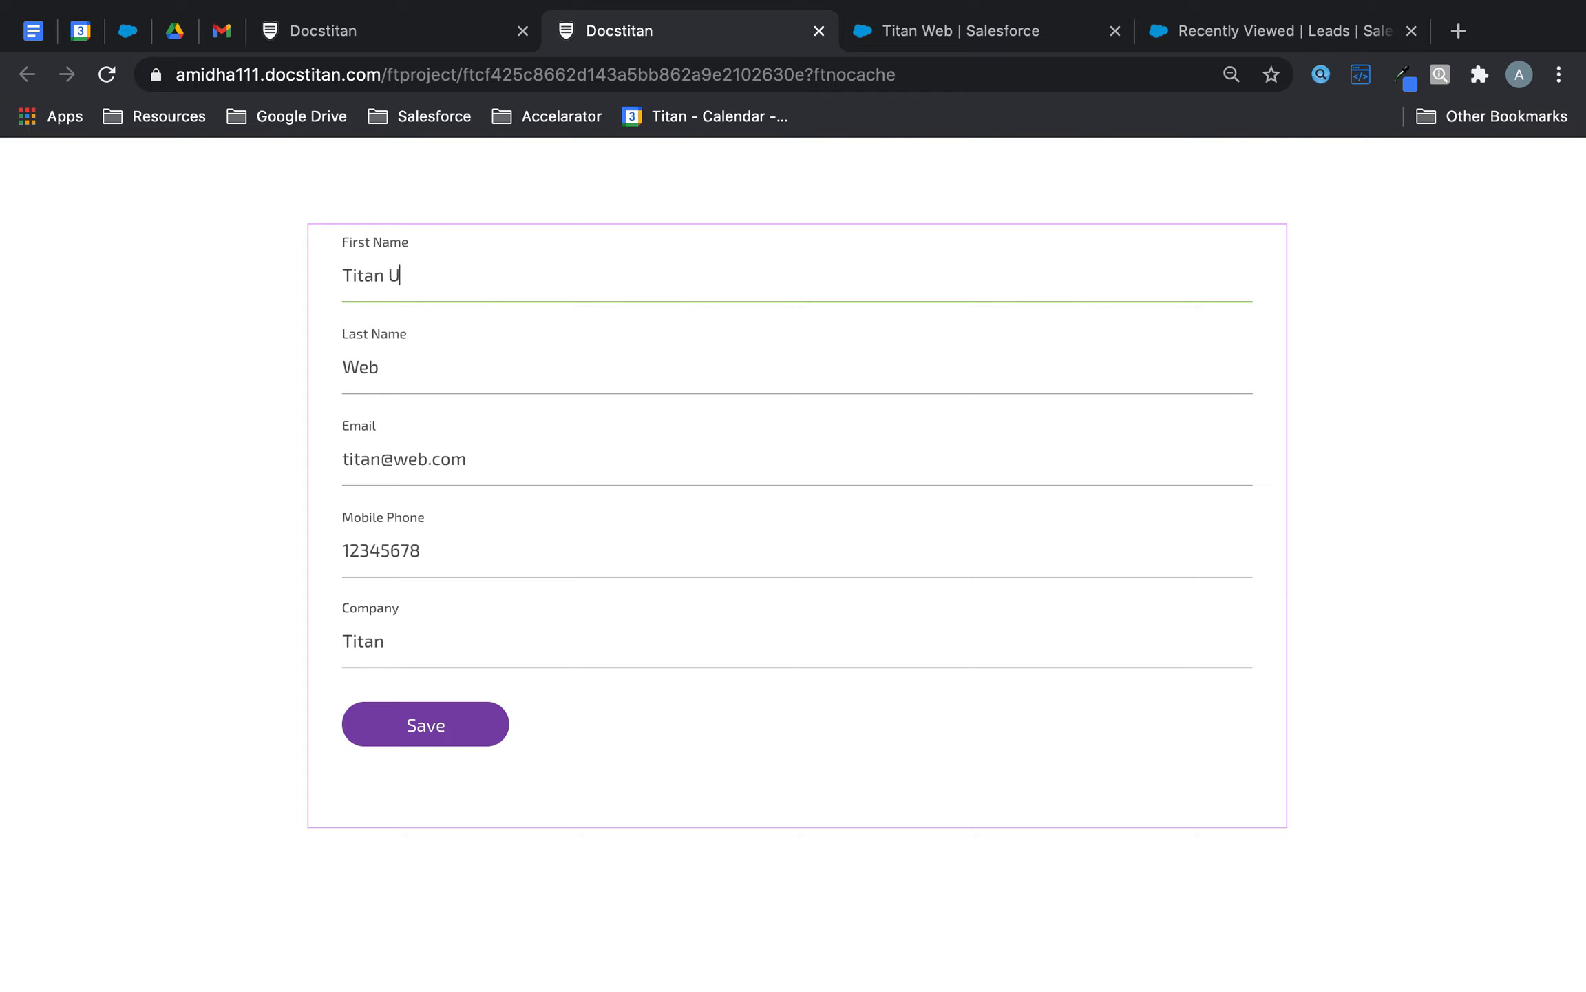
pyautogui.write('e')
pyautogui.click(441, 372)
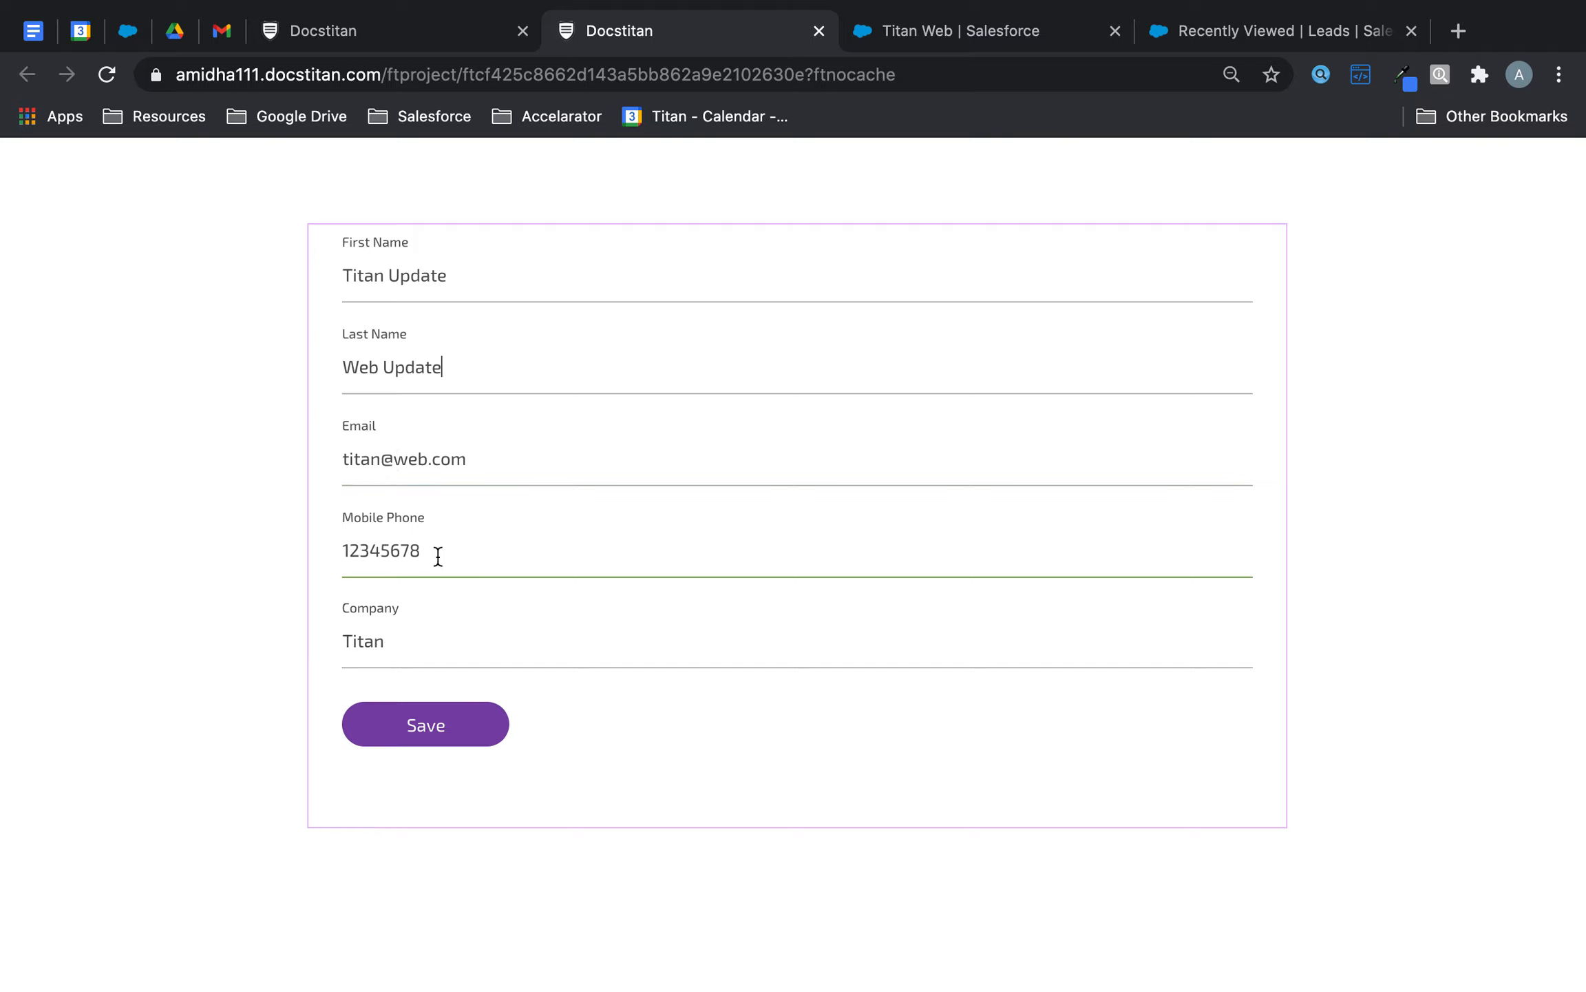
pyautogui.write('Titan Update')
pyautogui.click(412, 730)
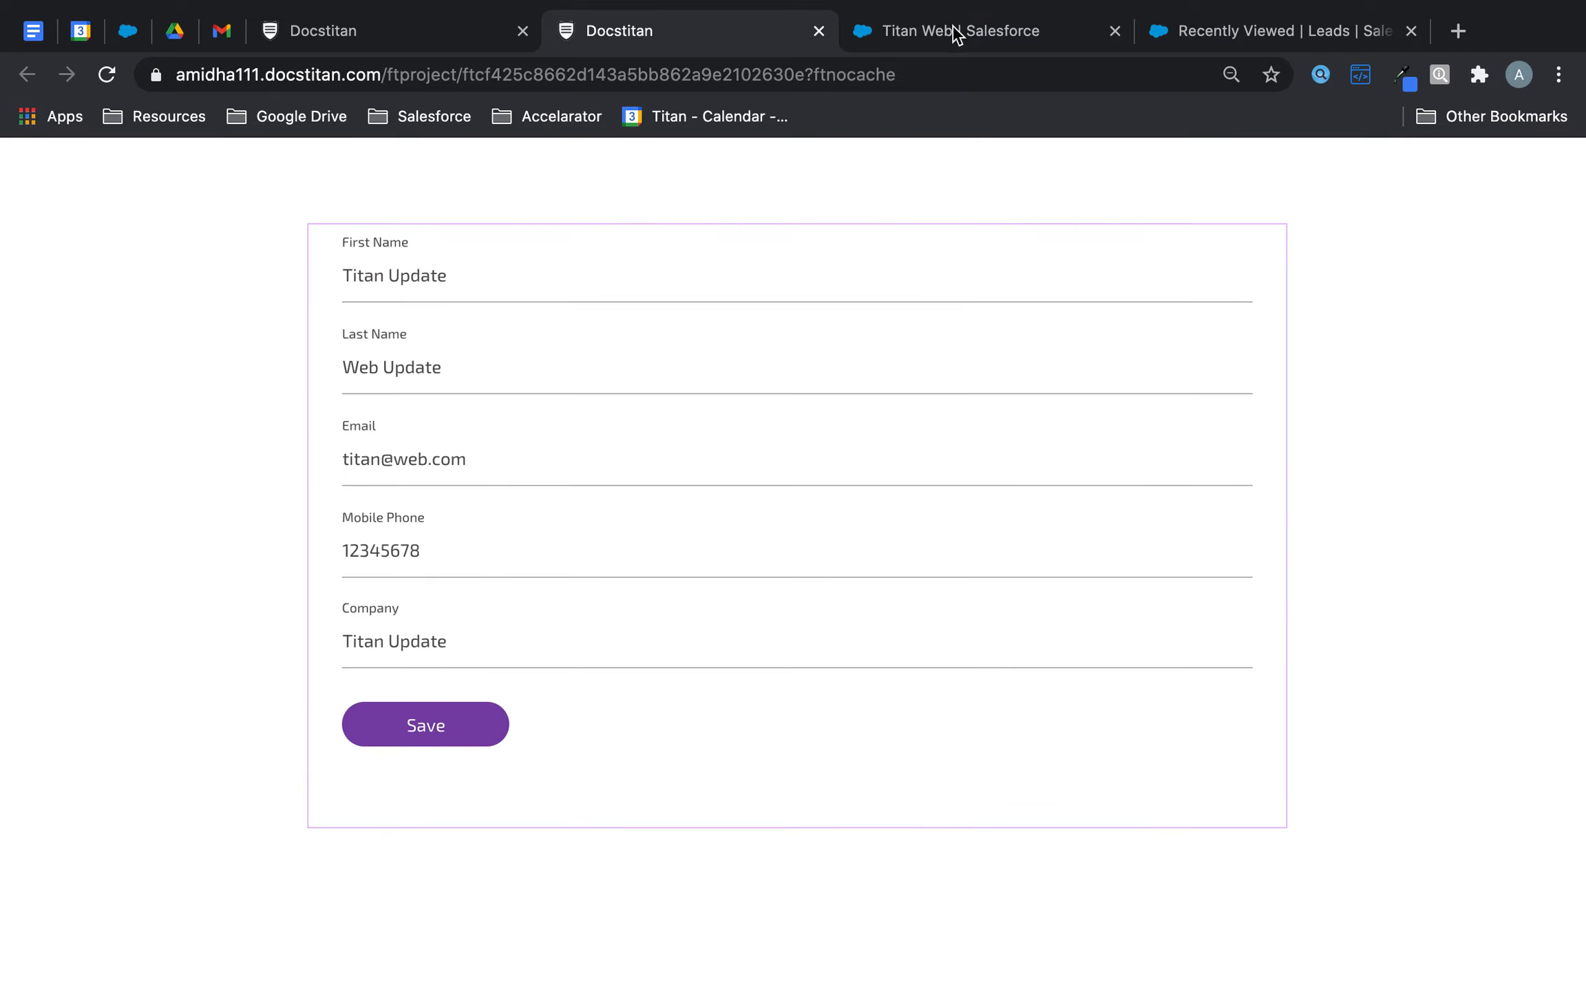
# Reload the original lead's record in Salesforce to check the submitted changes
pyautogui.click(956, 33)
pyautogui.click(105, 71)
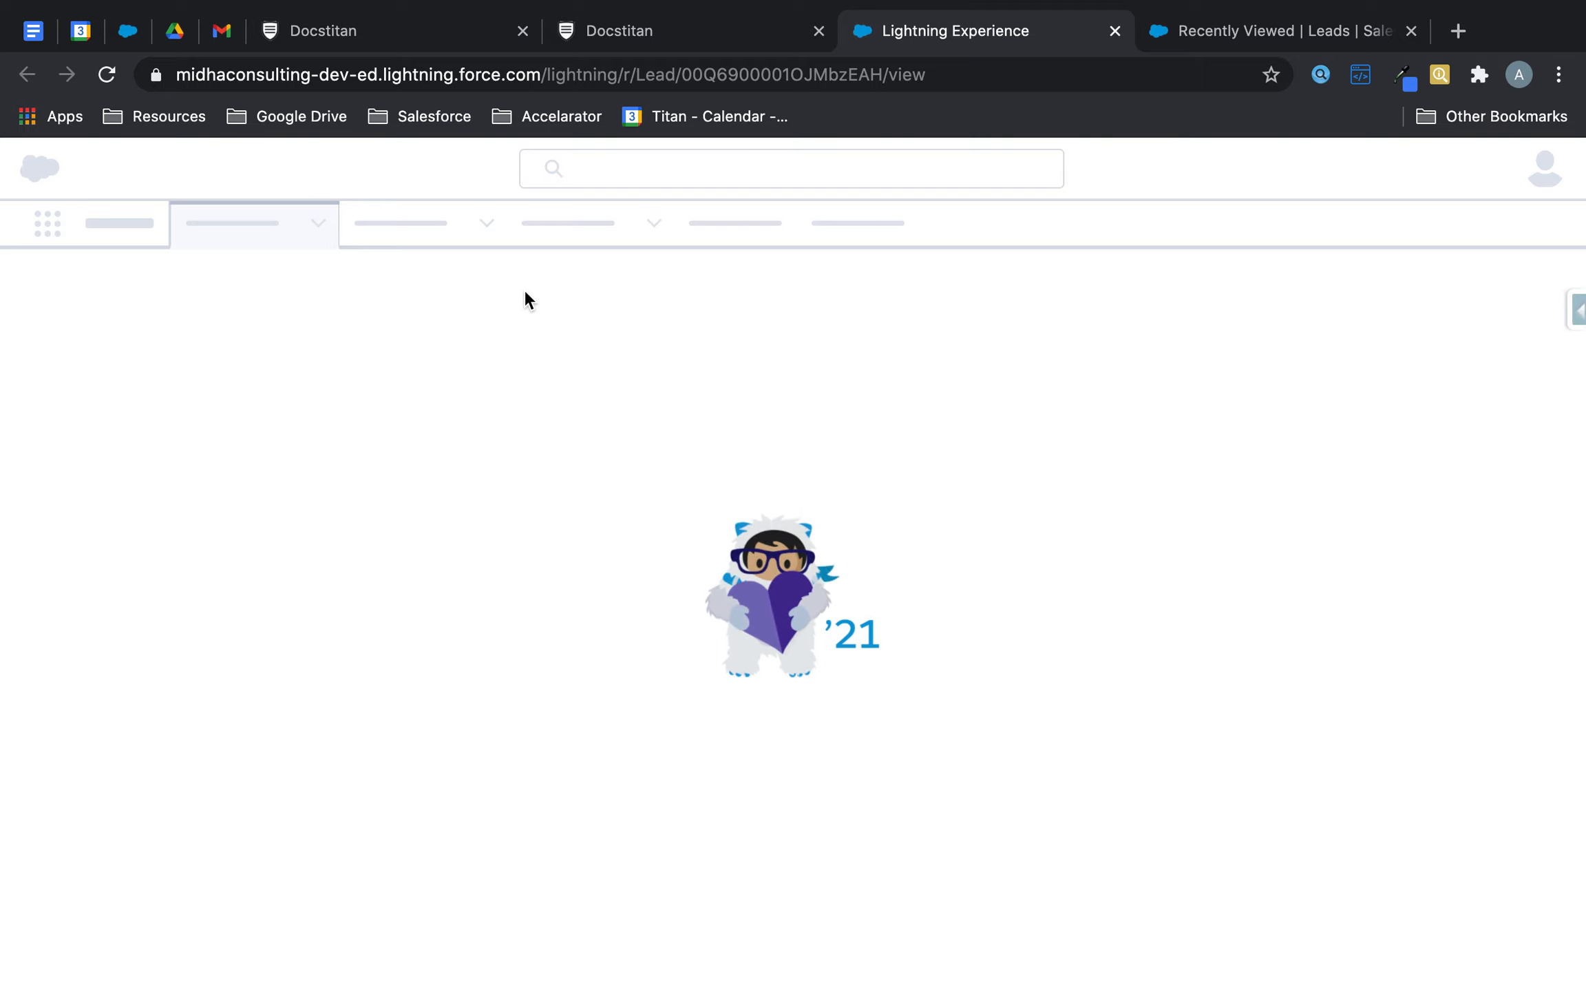
pyautogui.click(718, 67)
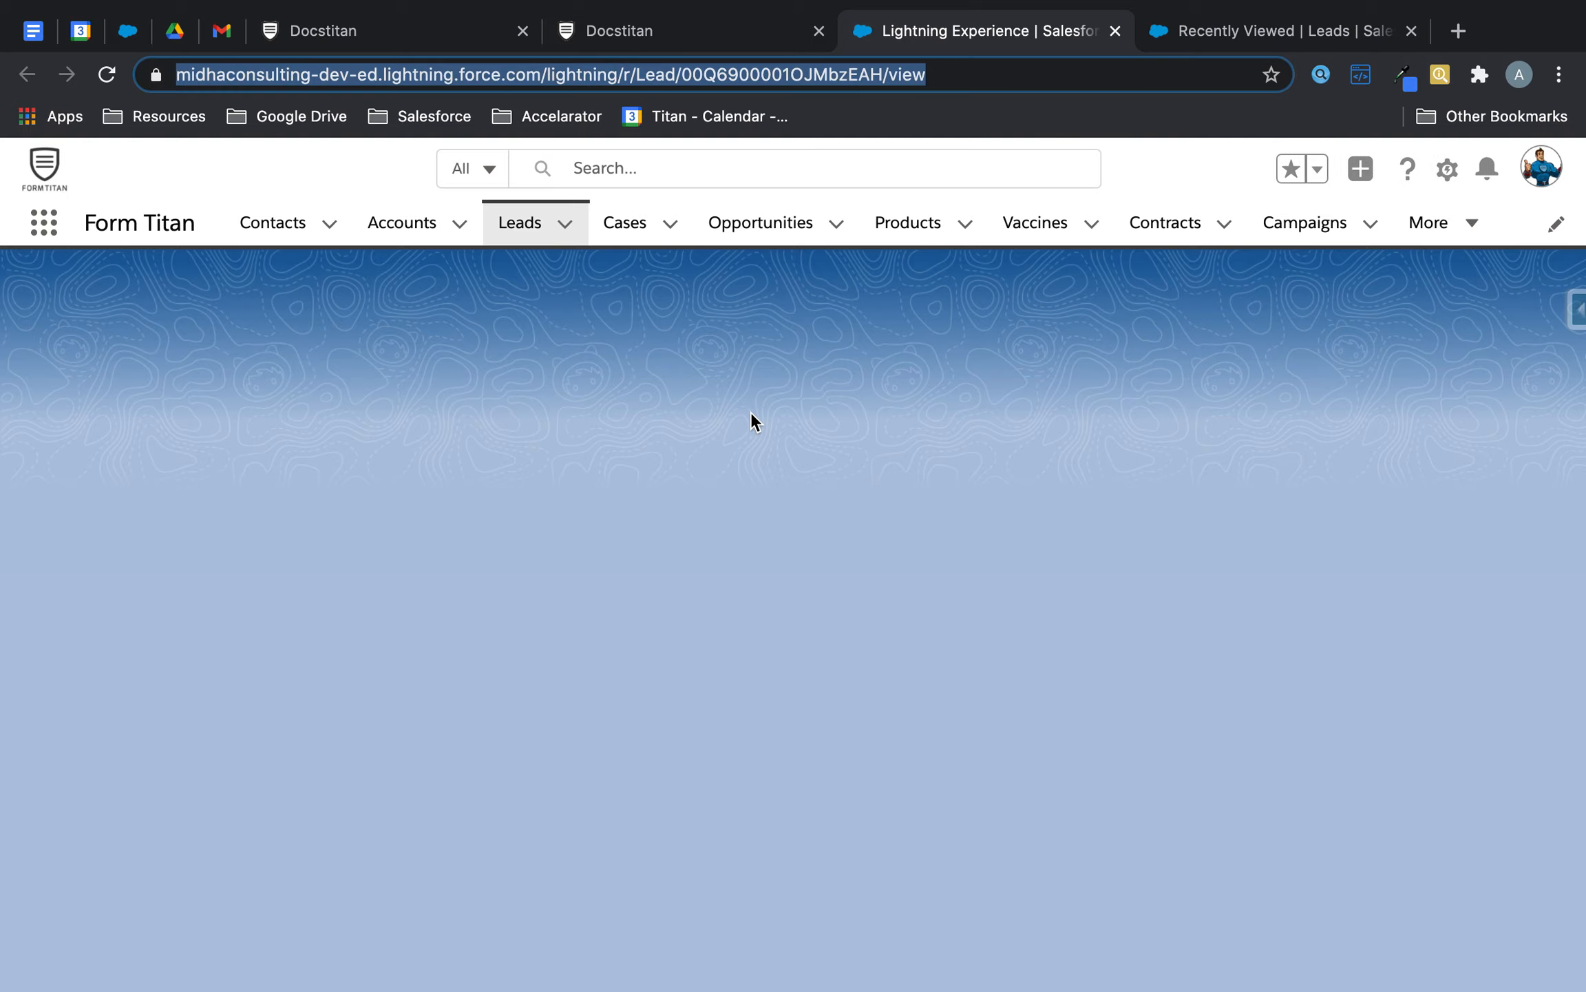
# Return to the Titan project, close the publish dialog, and examine the Salesforce integration logs for the latest submission
pyautogui.click(389, 36)
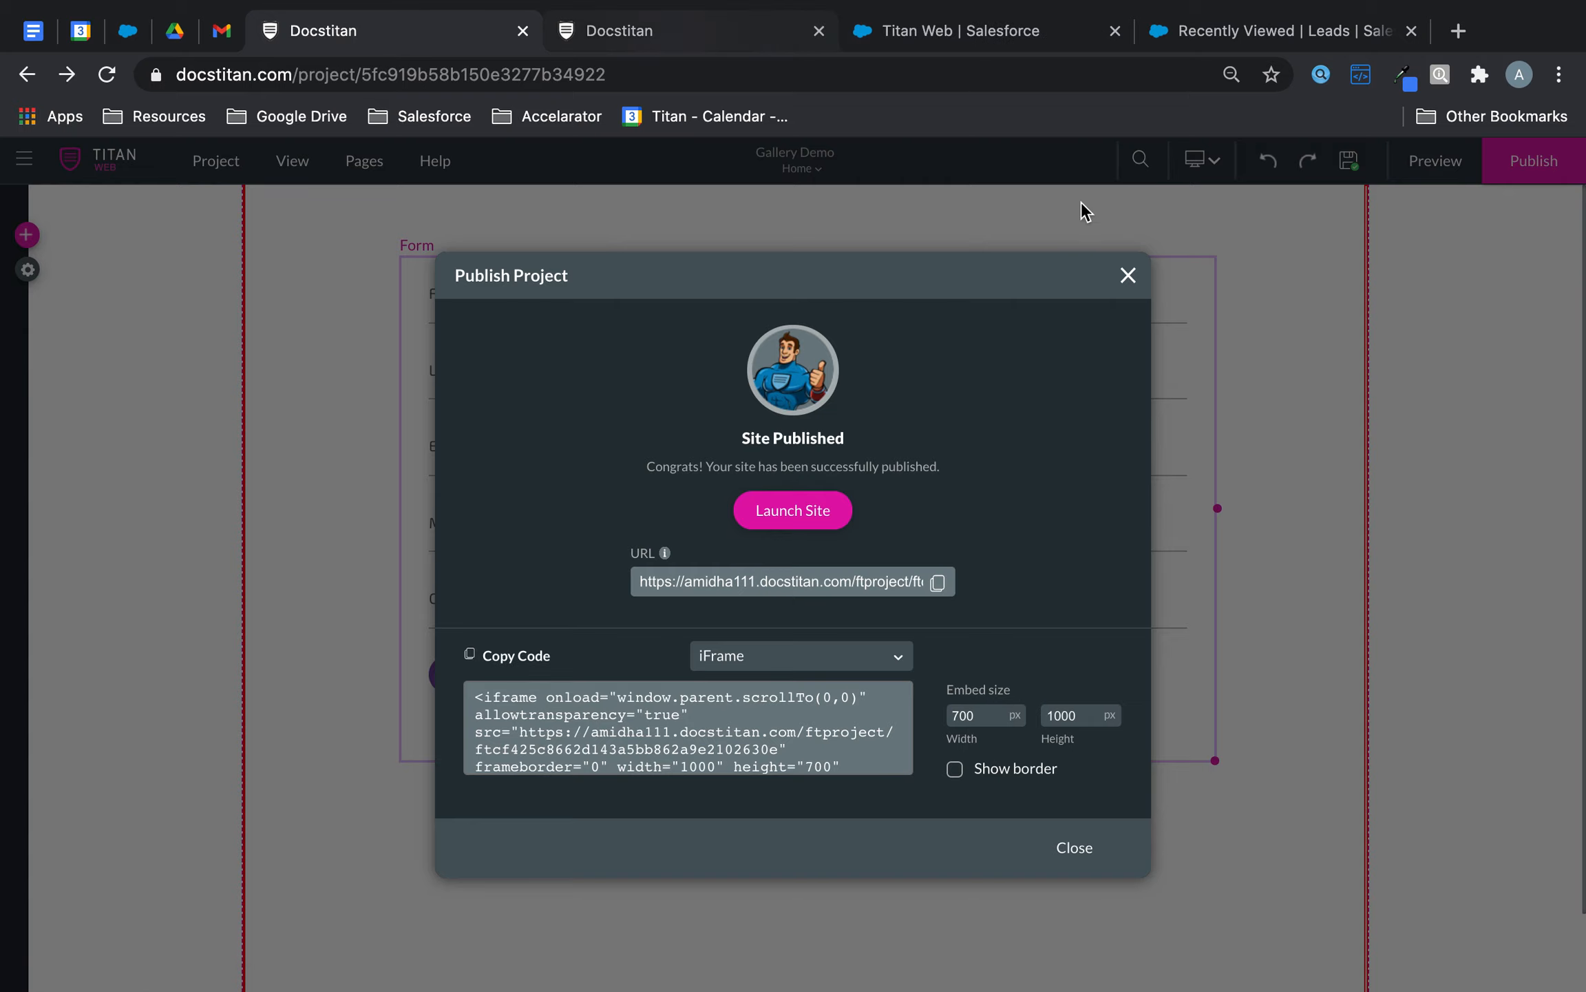
pyautogui.click(1127, 274)
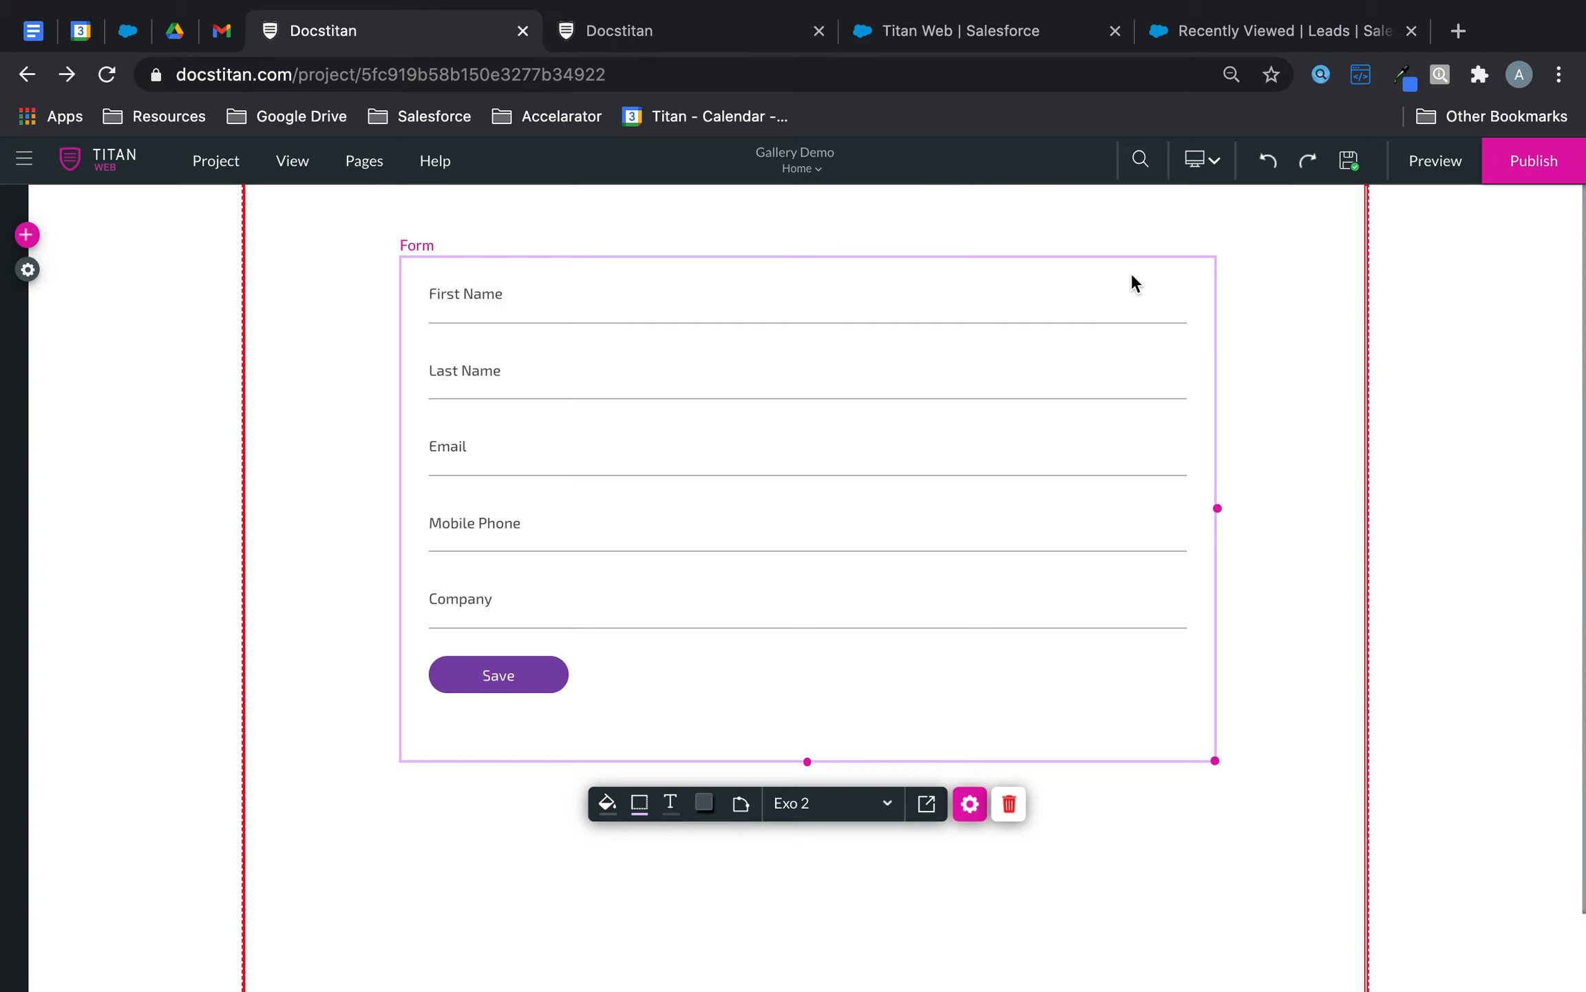
pyautogui.click(28, 270)
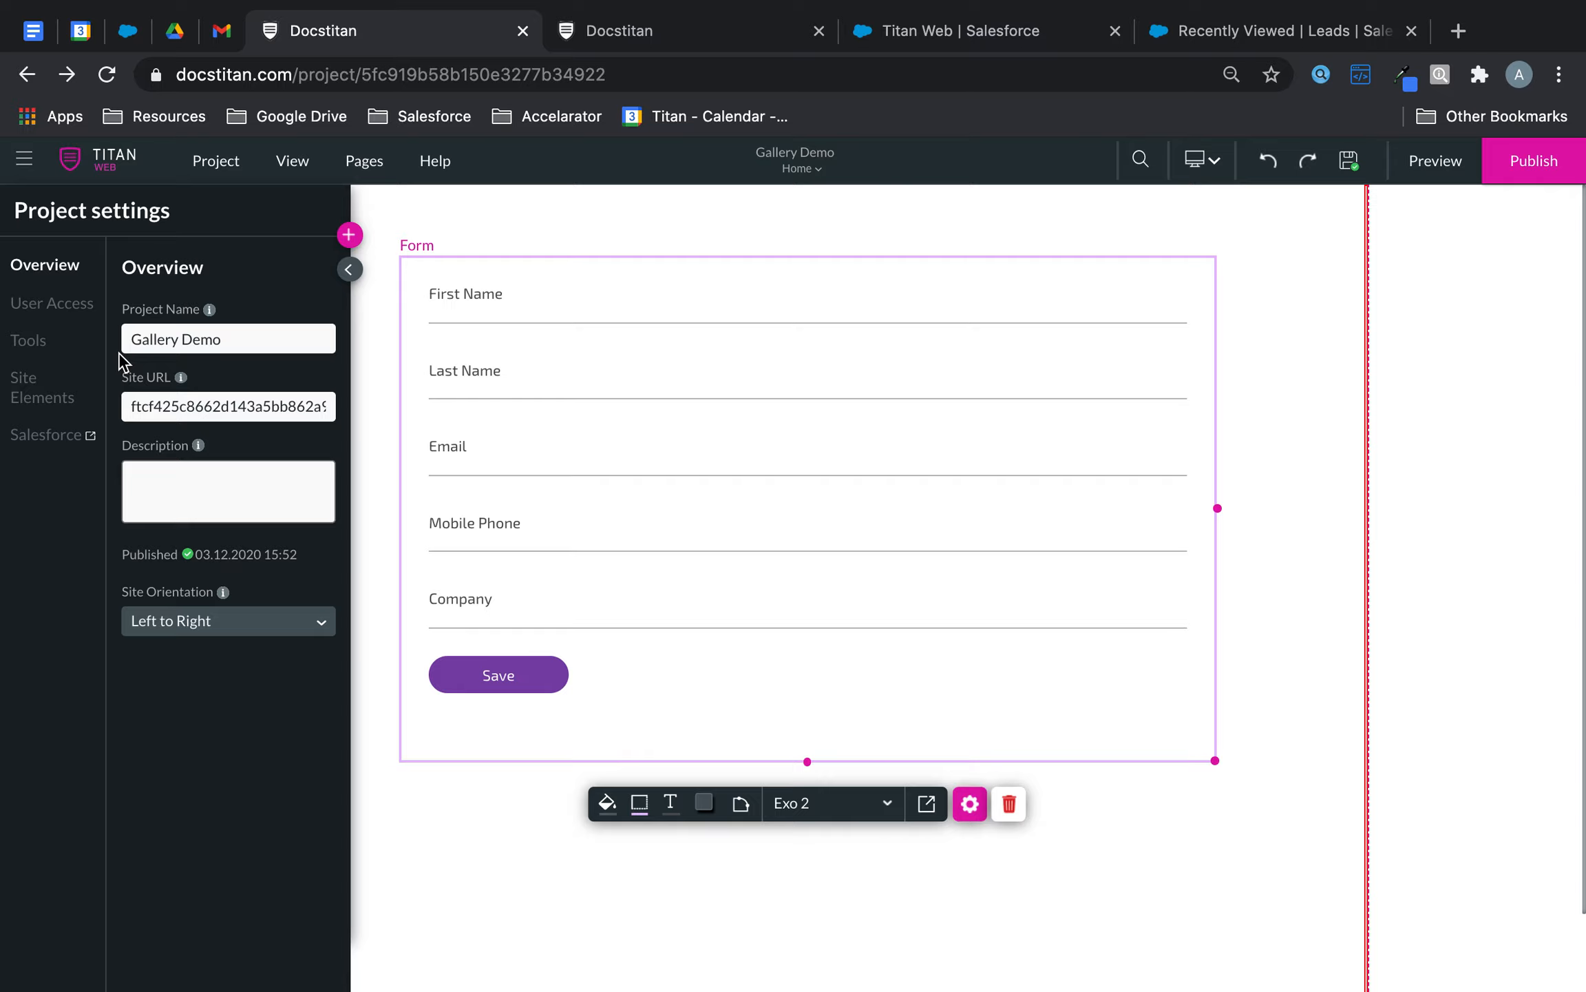
pyautogui.click(40, 438)
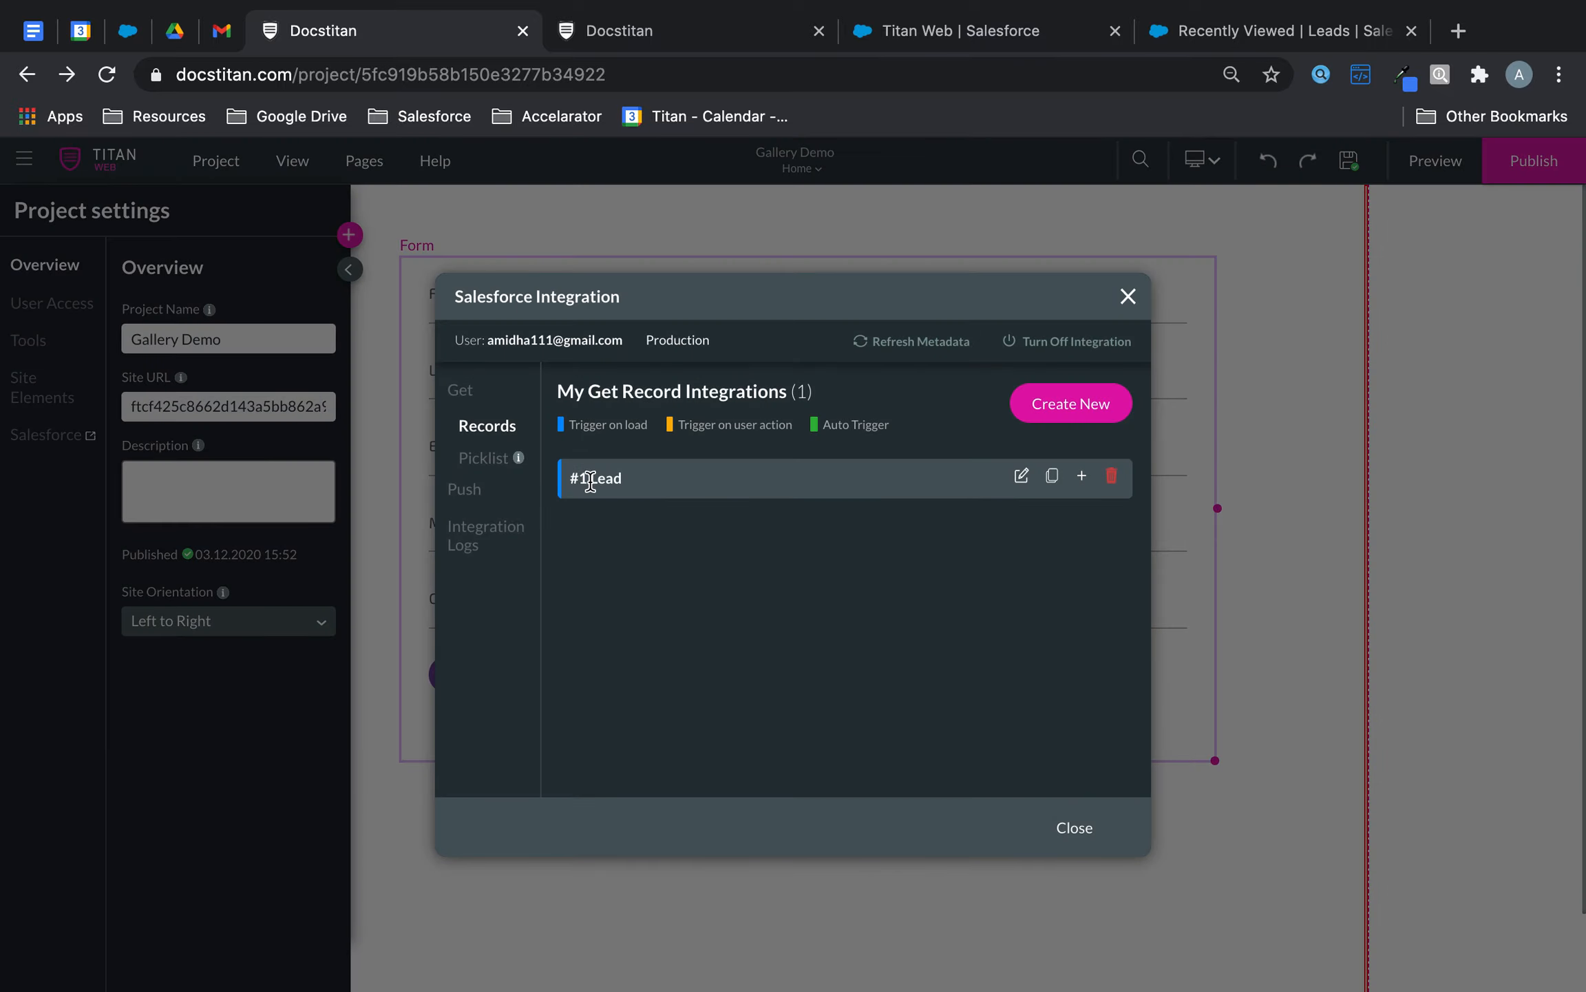
pyautogui.click(460, 544)
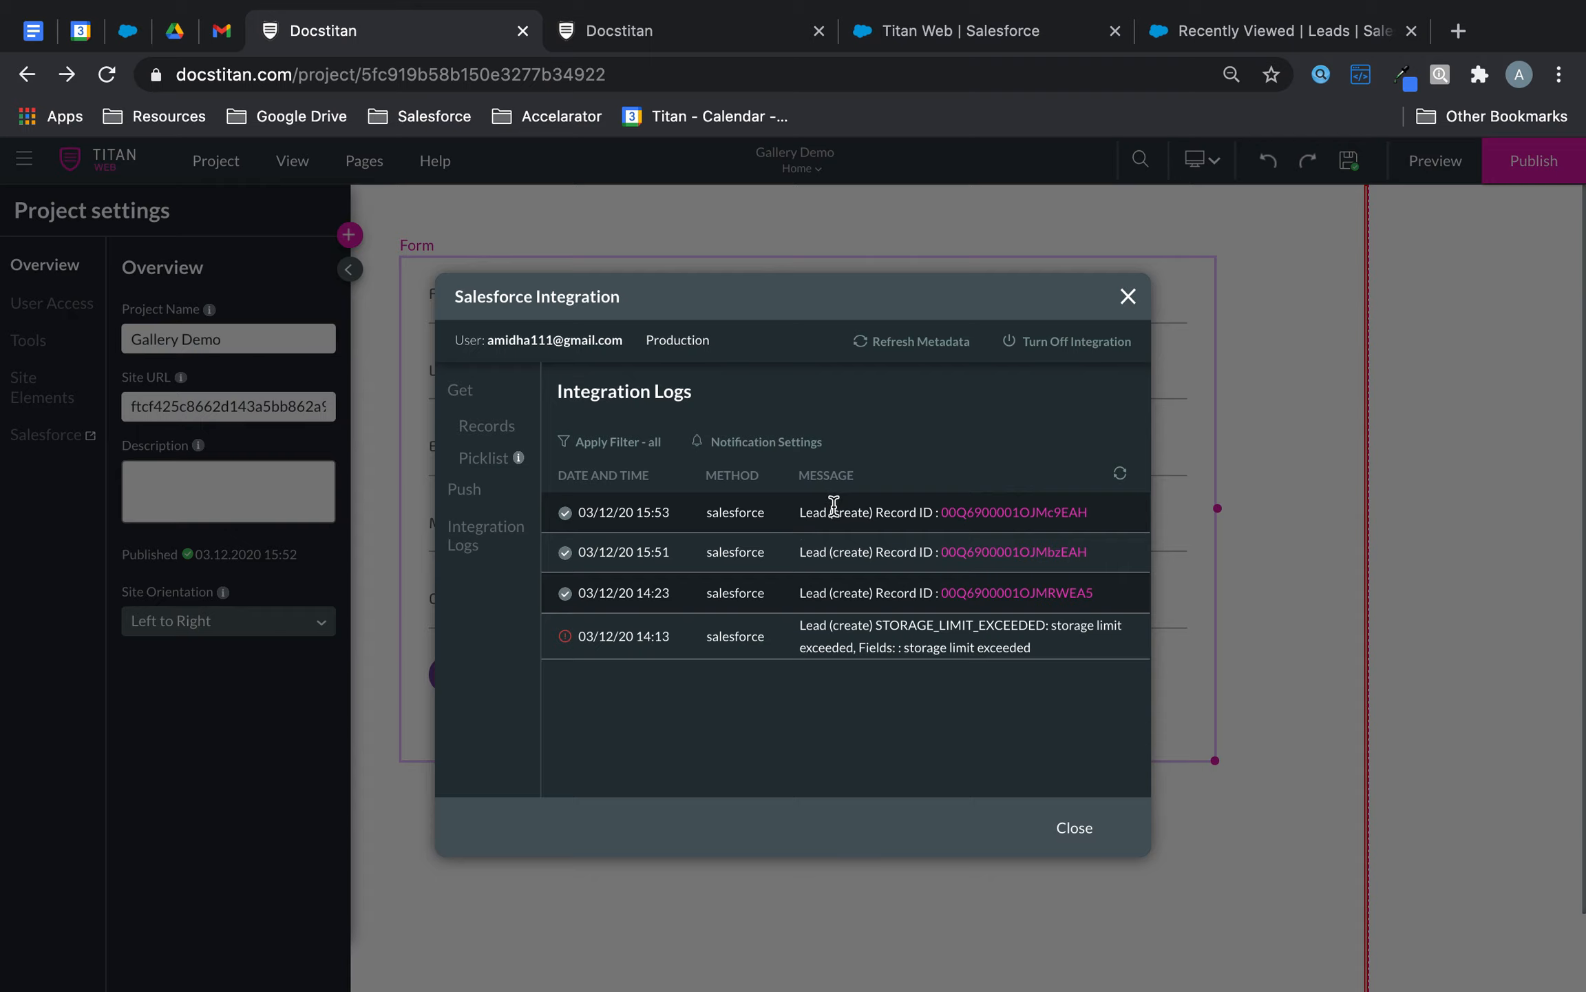
# In the Salesforce leads list, open the lead whose company is Titan Update to check its details
pyautogui.click(728, 36)
pyautogui.click(868, 30)
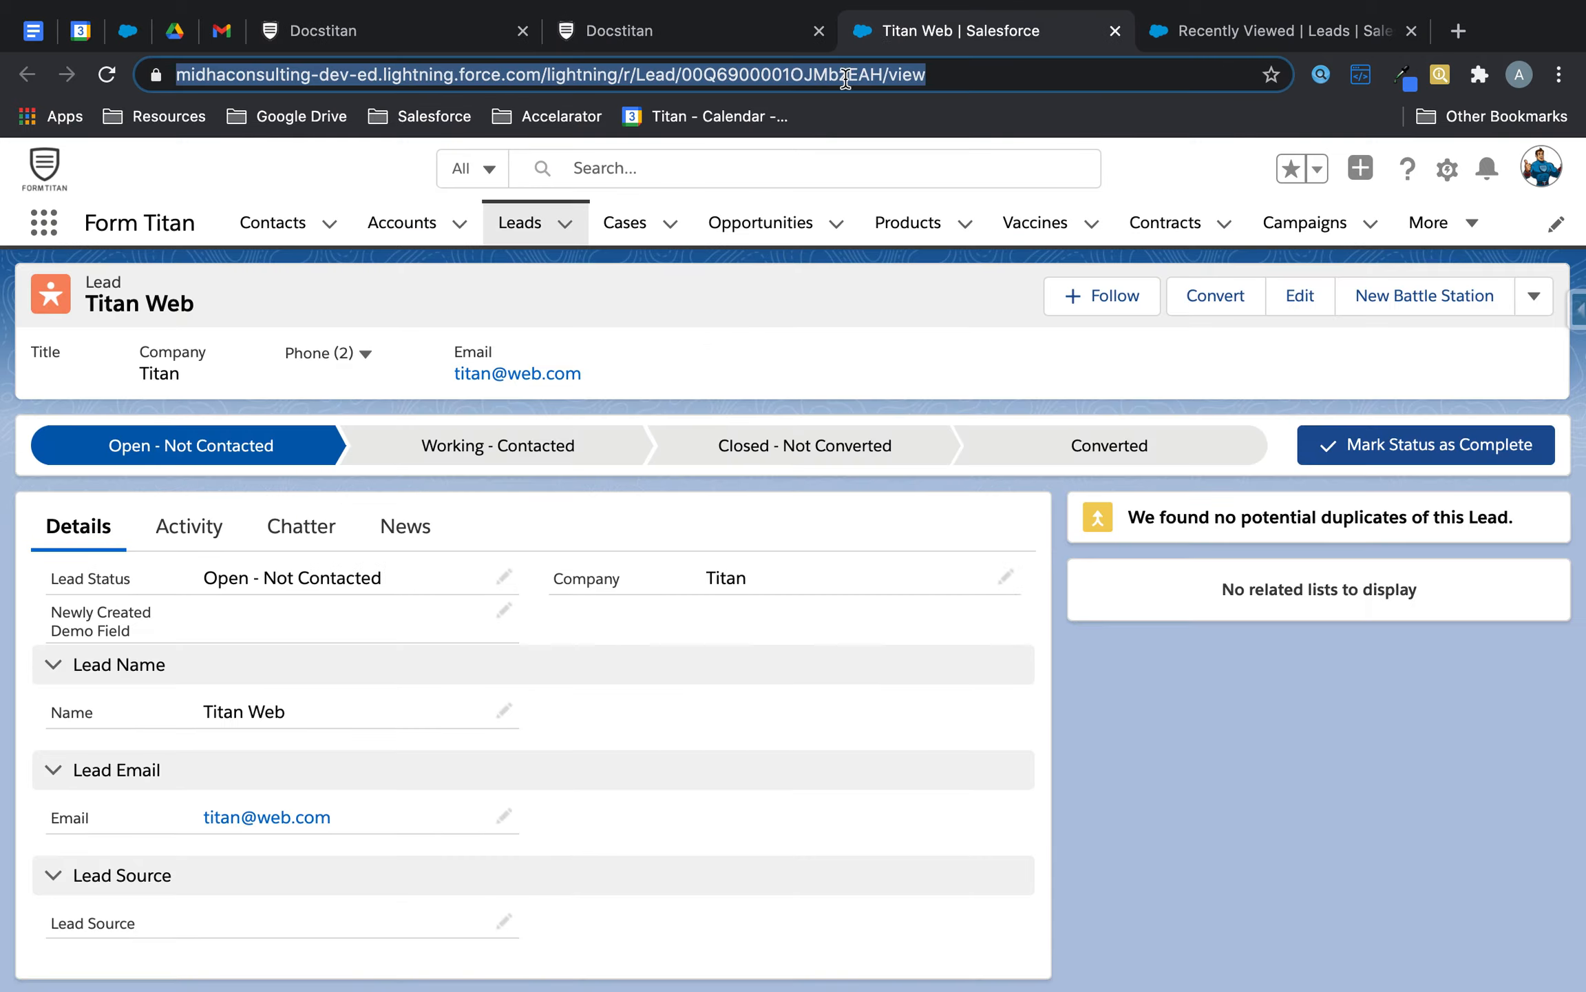
pyautogui.click(509, 217)
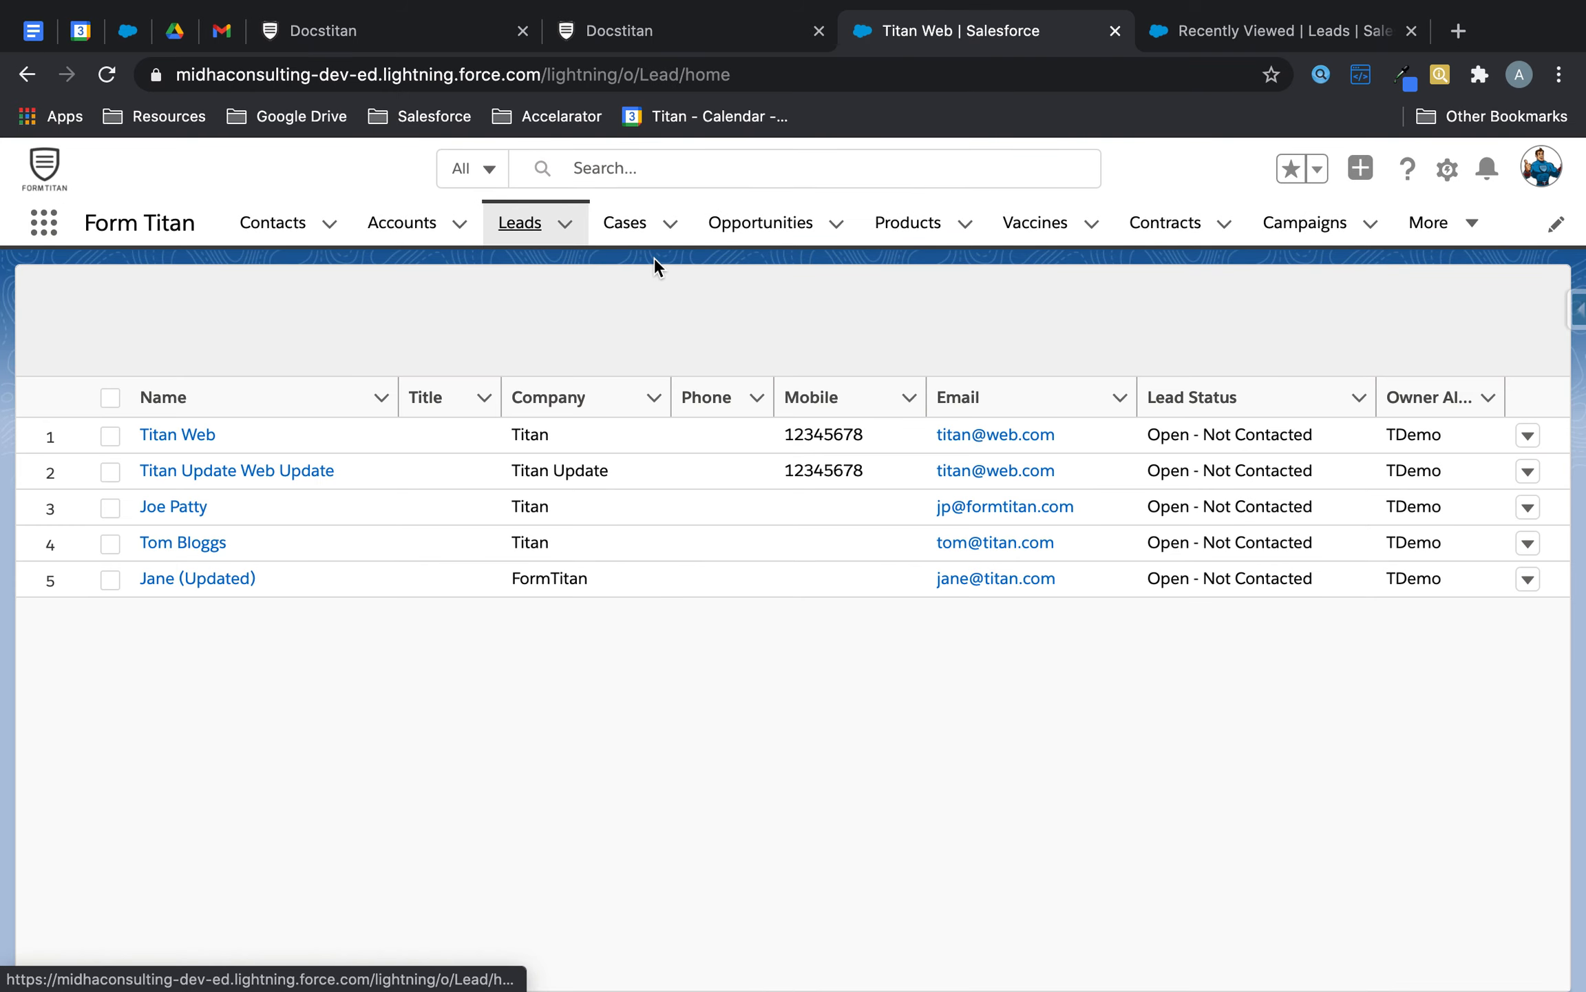
pyautogui.click(310, 469)
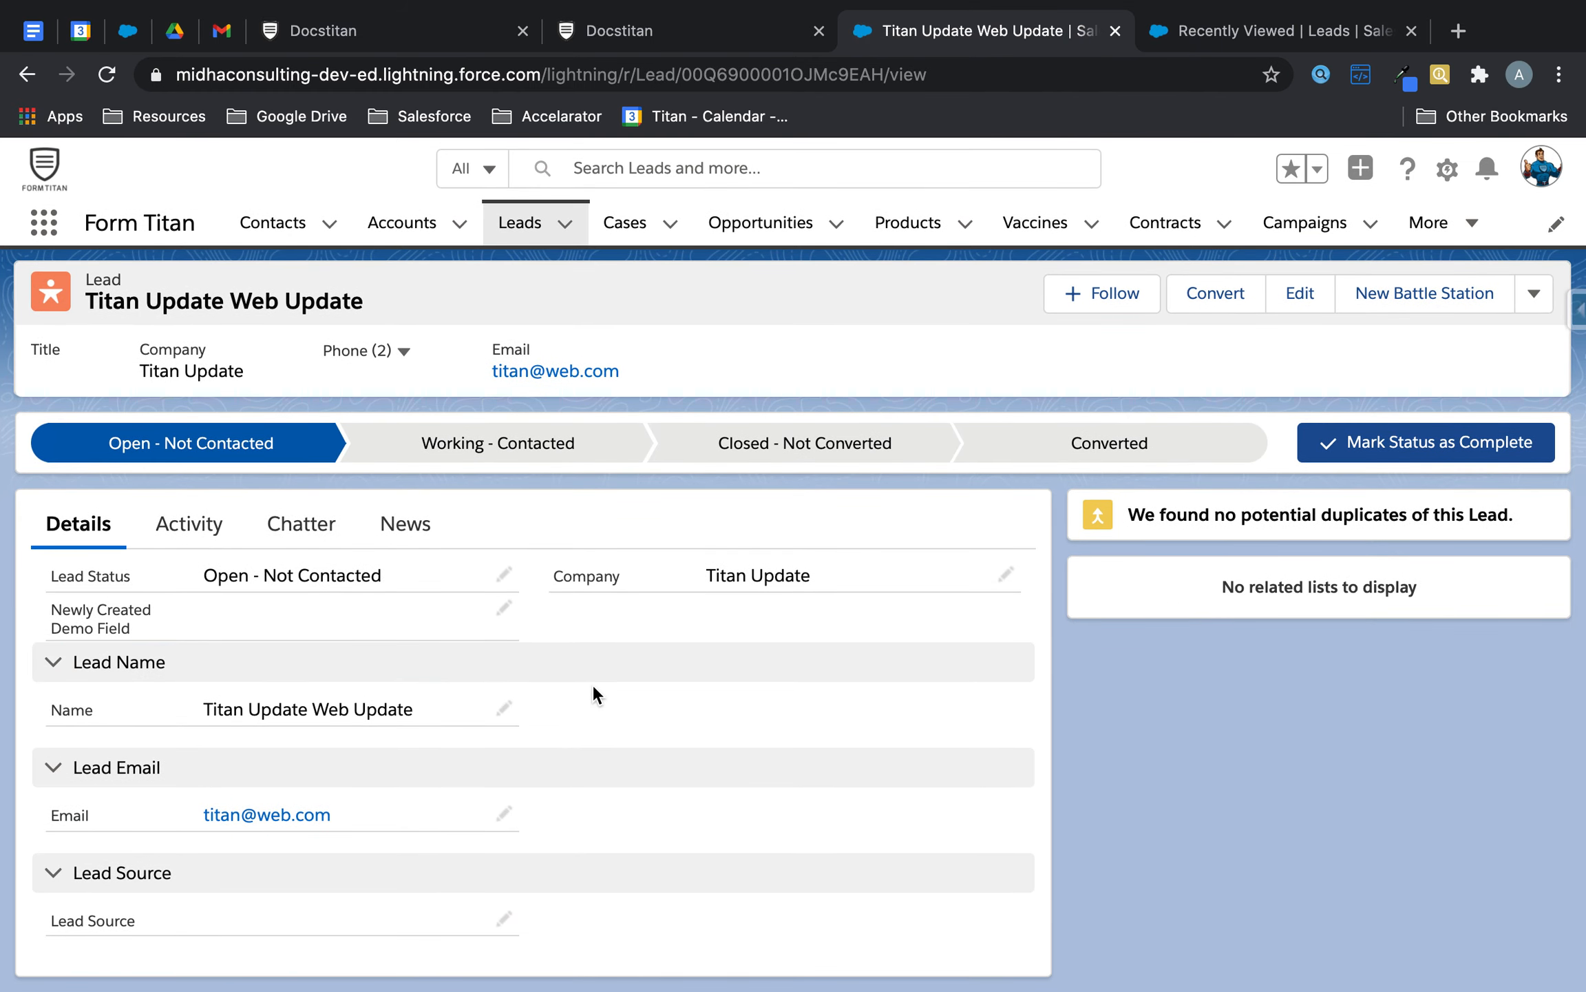
# Return to the Titan project and close the Publish Project dialog
pyautogui.click(456, 43)
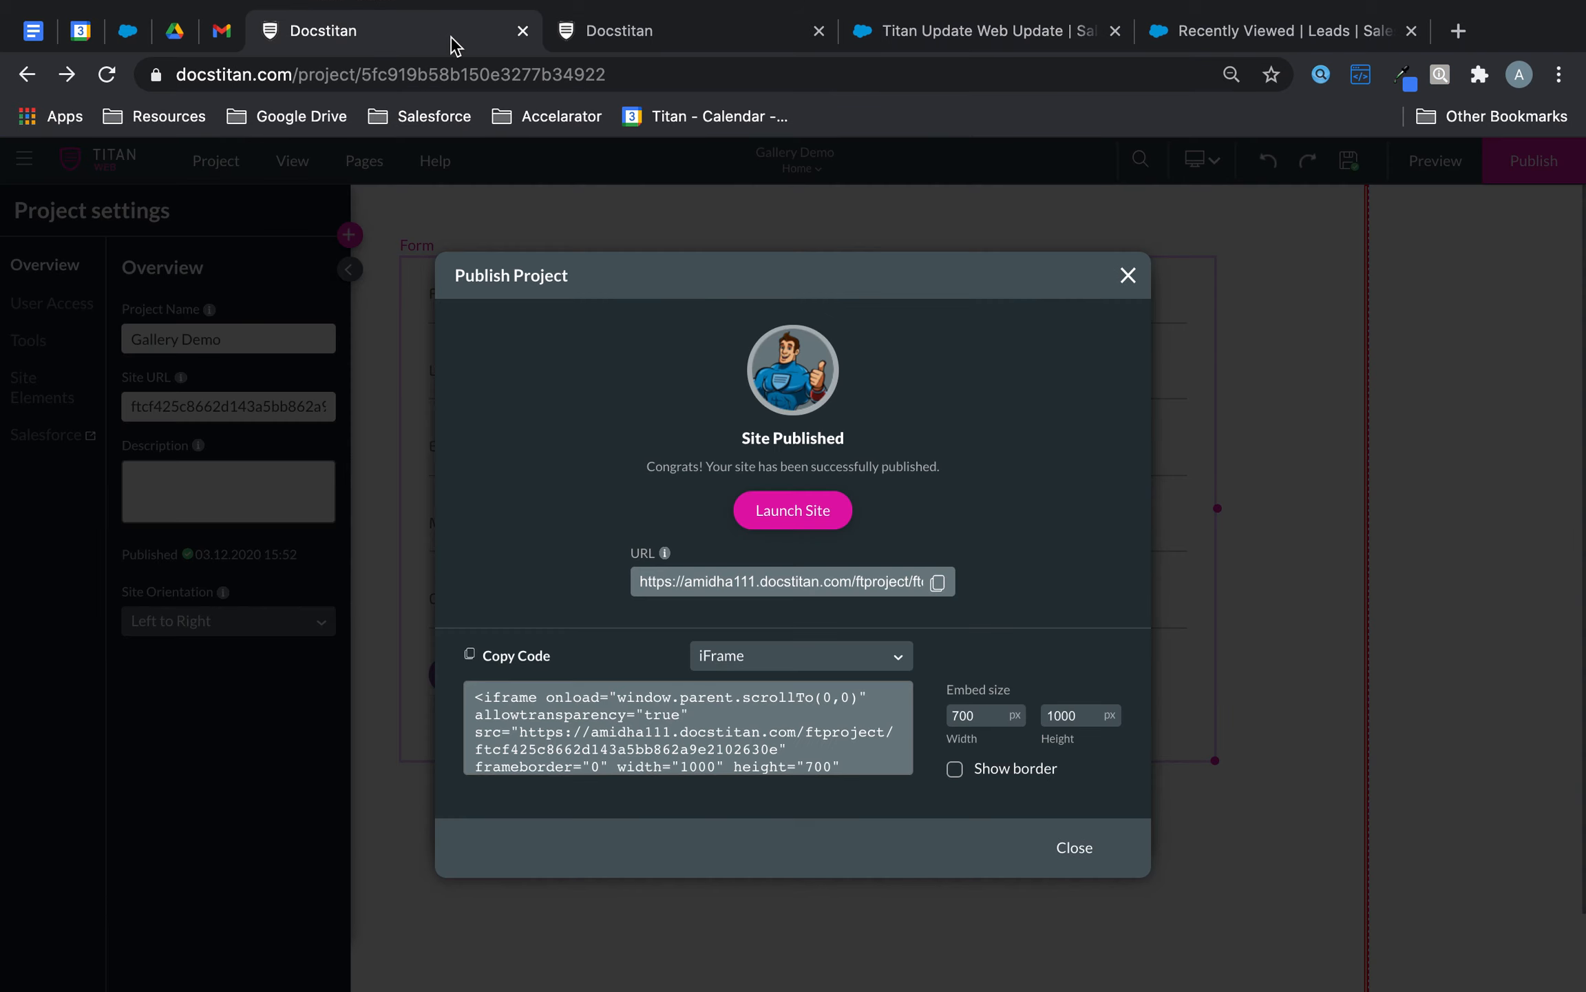
pyautogui.click(1129, 277)
pyautogui.moveTo(1080, 6)
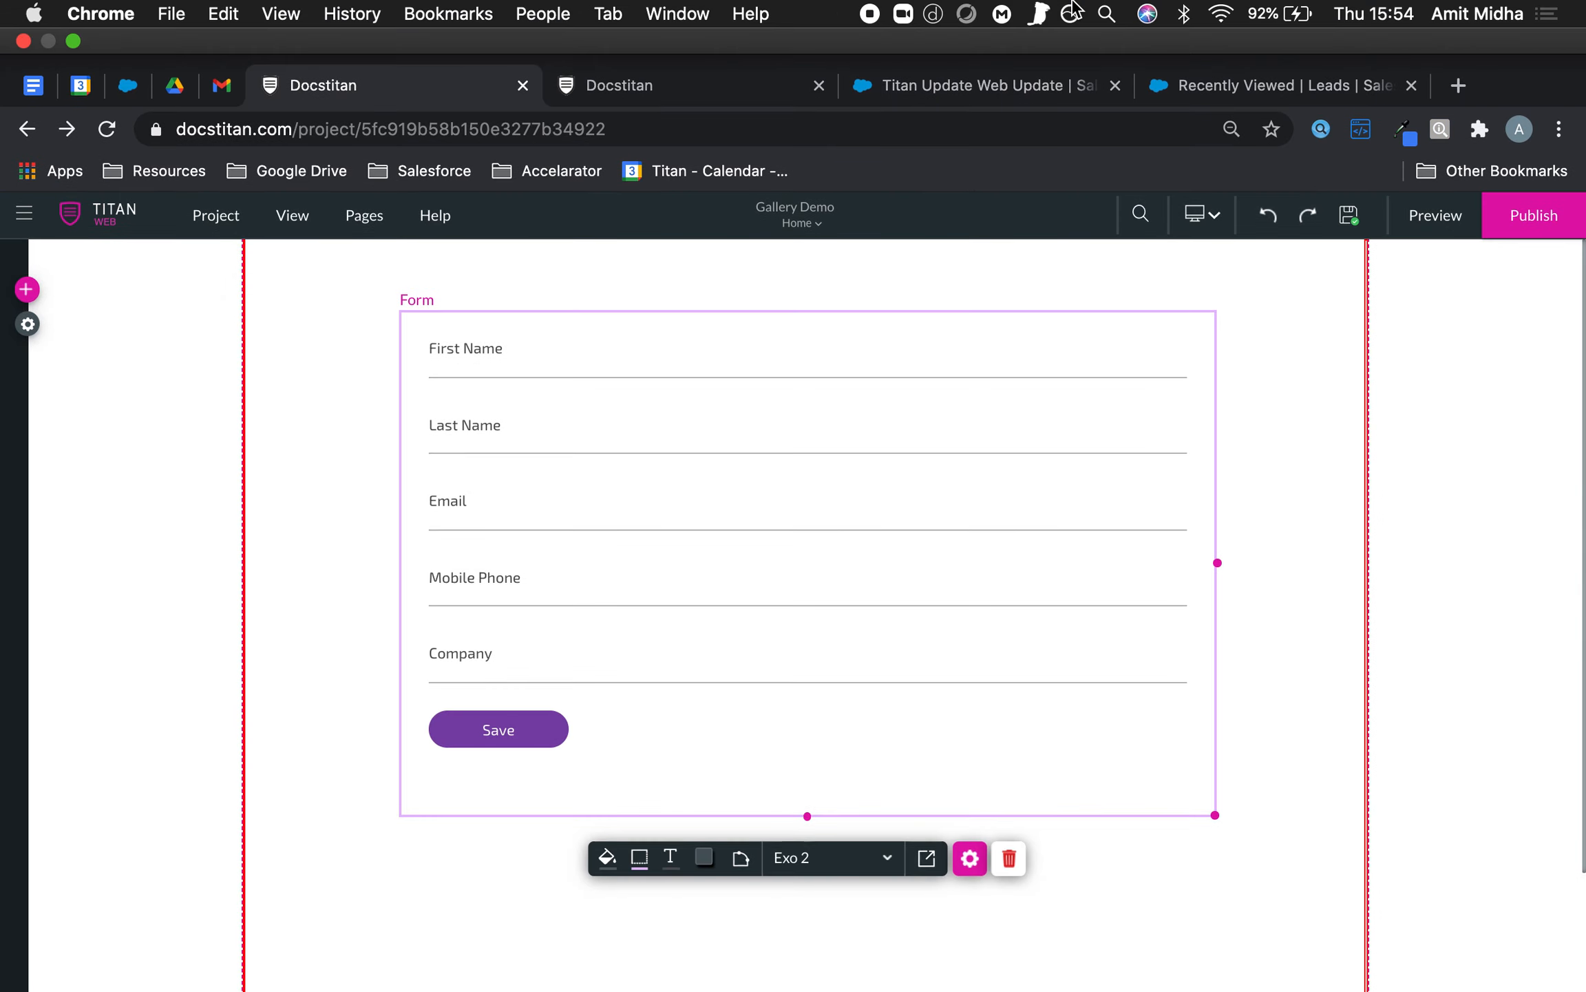